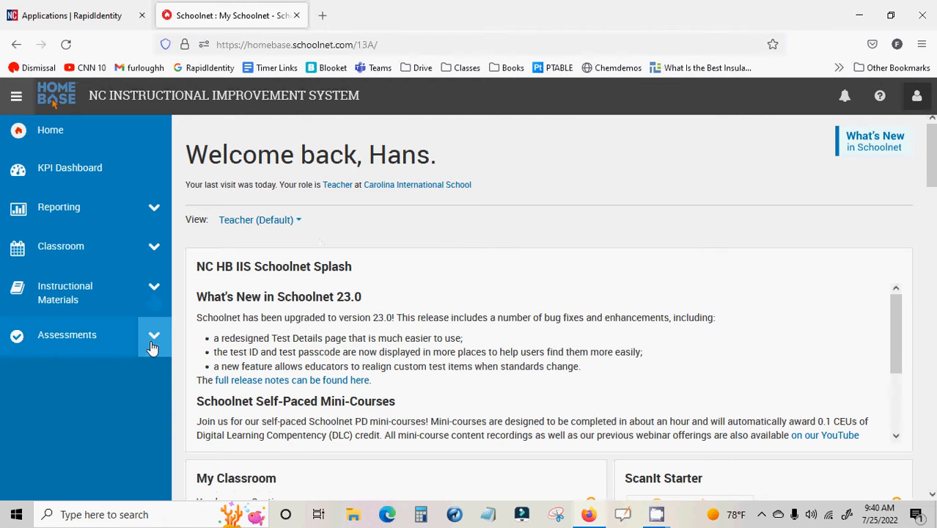
Open the test finder in the Assessments section and look through the listed tests
click(152, 346)
scroll(147, 339, down, 3)
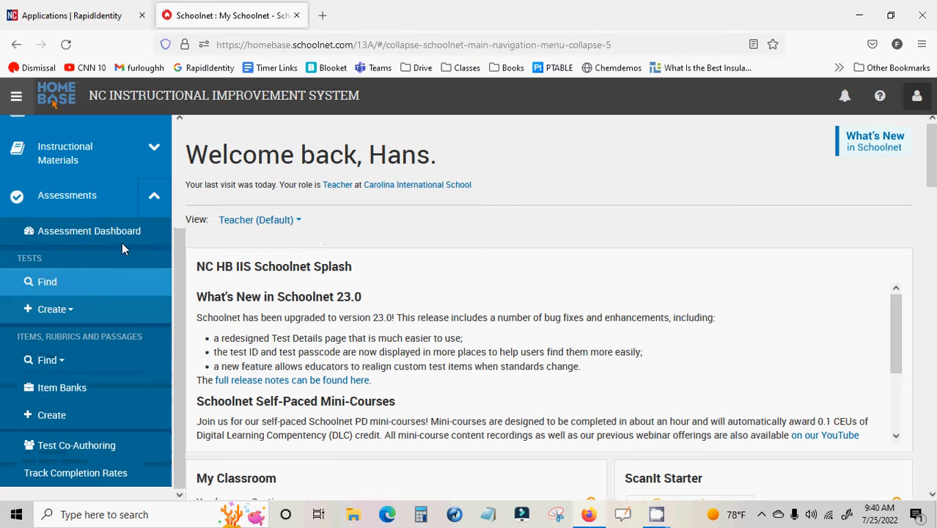
scroll(91, 227, up, 3)
scroll(91, 227, down, 3)
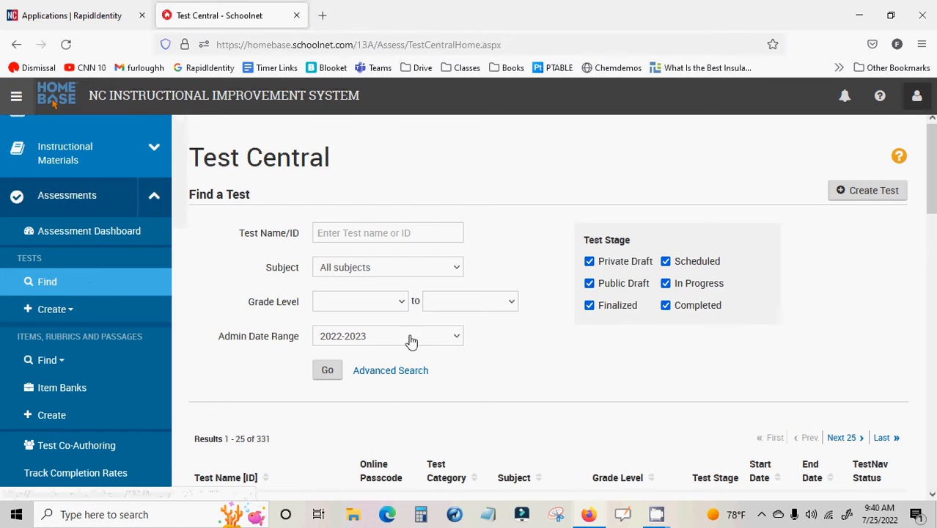
scroll(435, 340, down, 3)
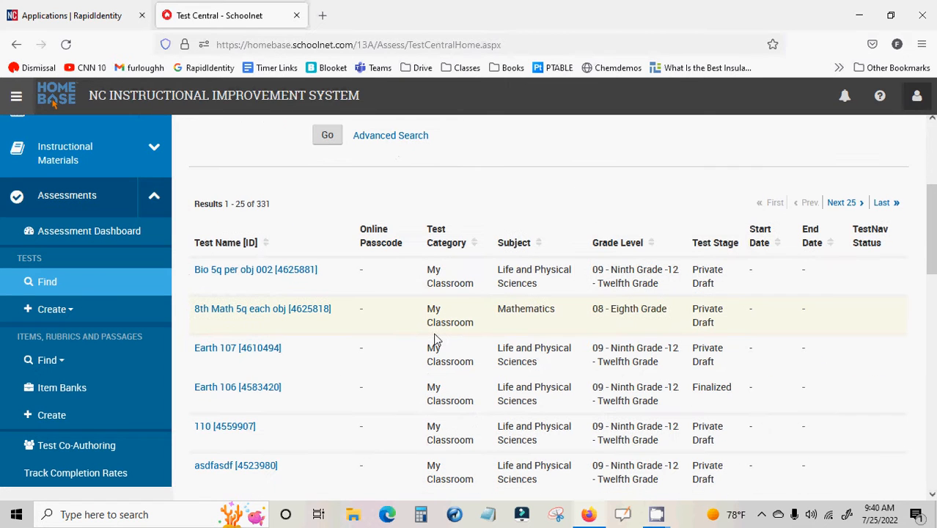
scroll(435, 340, up, 3)
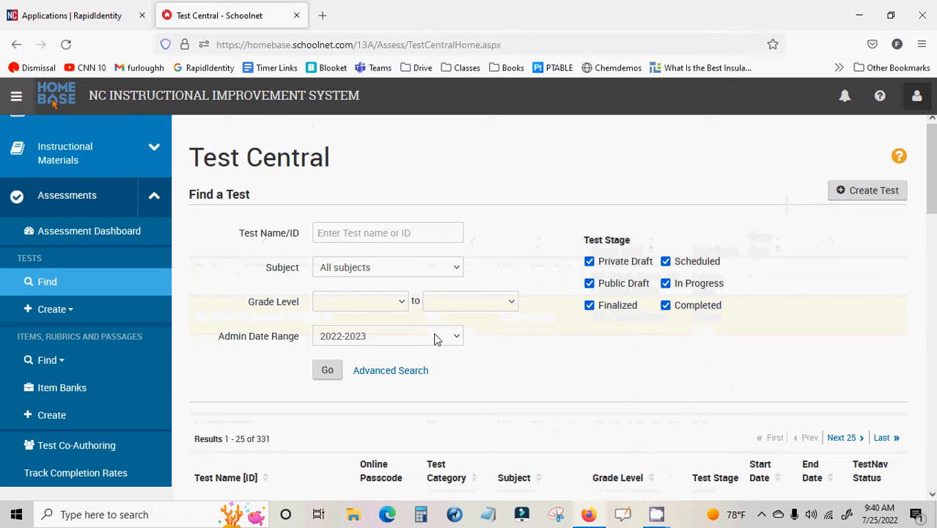
Search for tests with "civil war" in the test name or ID
click(353, 233)
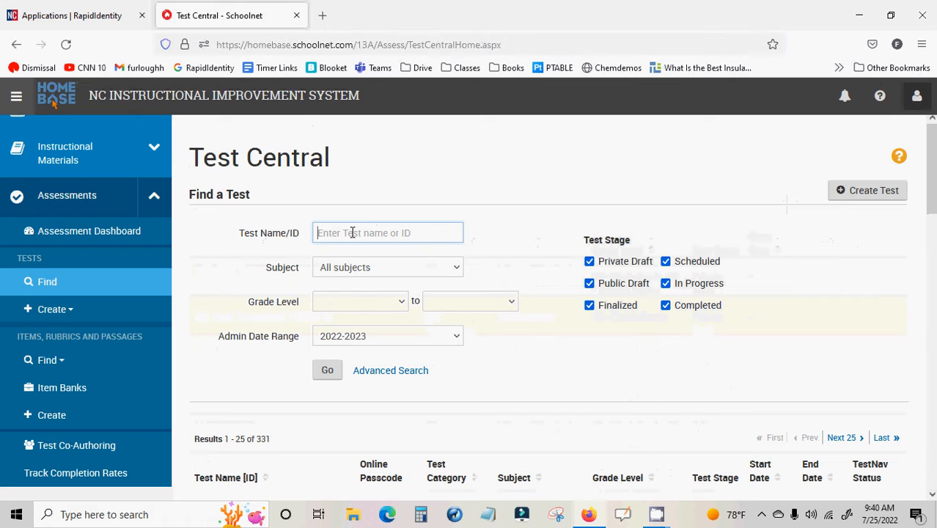
text(civil war)
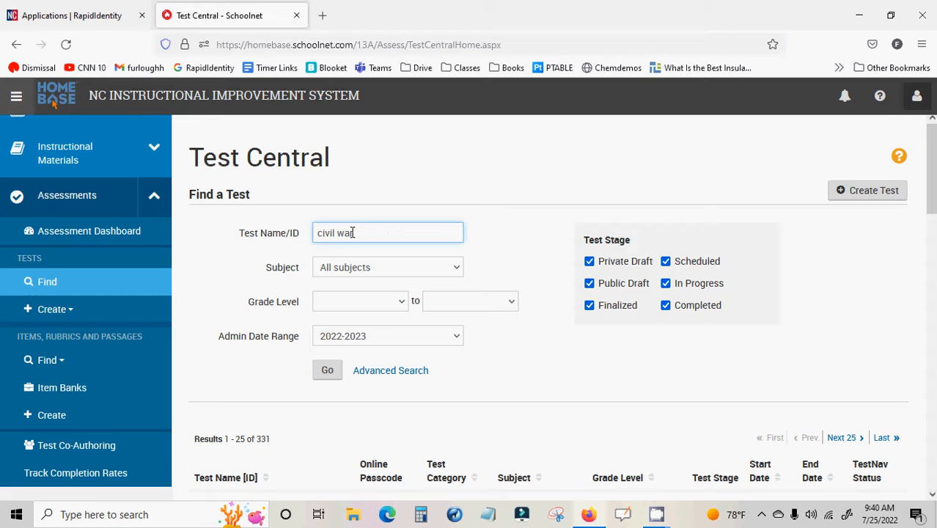
key(Return)
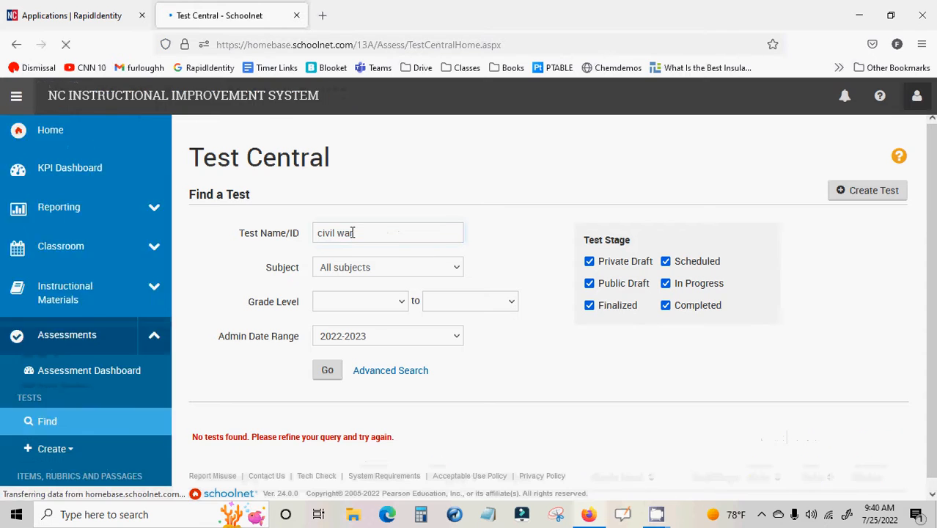
Set a custom admin date range from 07/01/2019 to 07/25/2022 and run the test search again
click(450, 340)
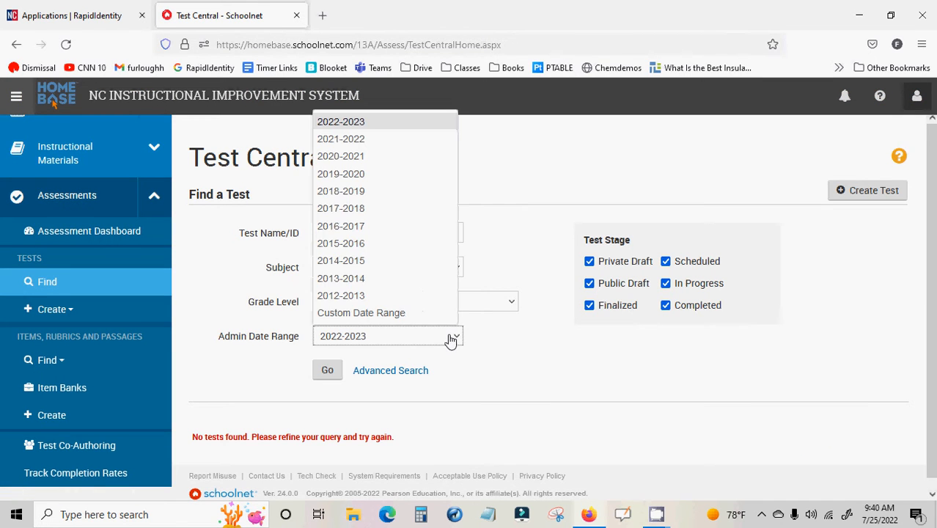
click(413, 316)
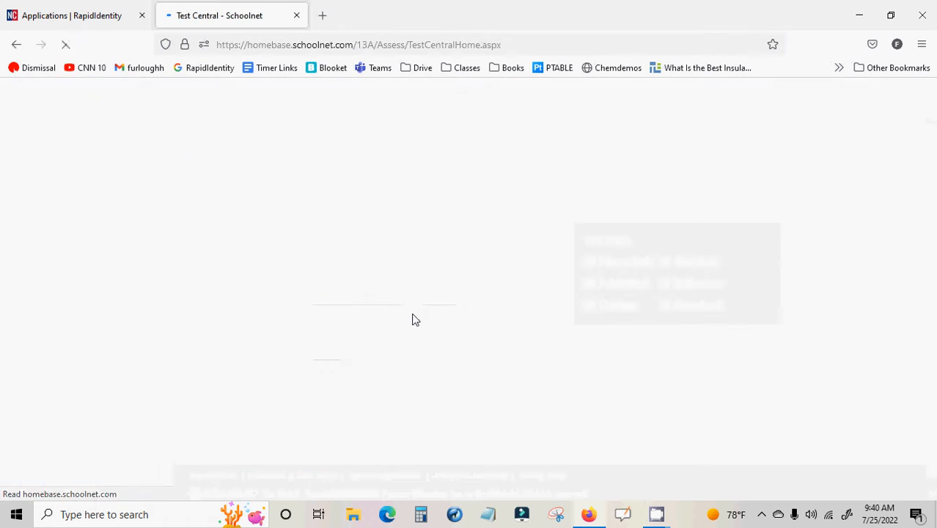
click(352, 363)
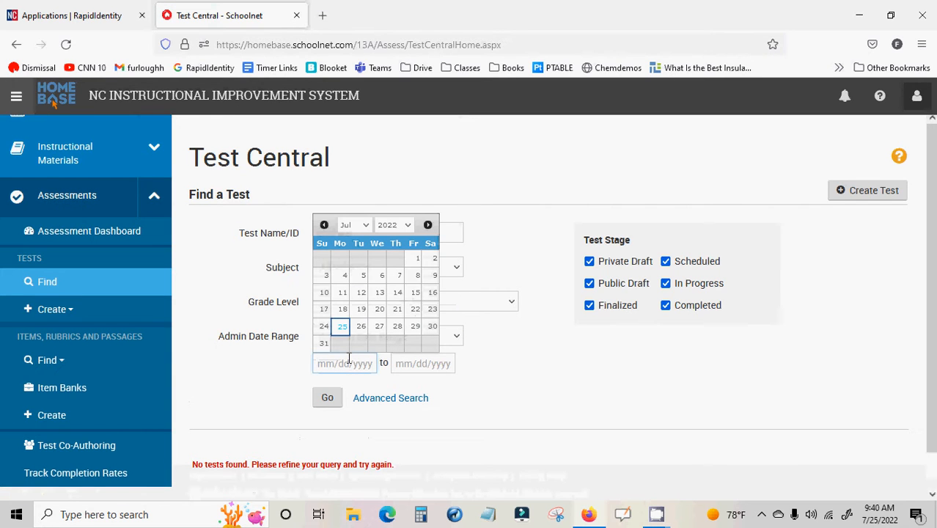
click(394, 225)
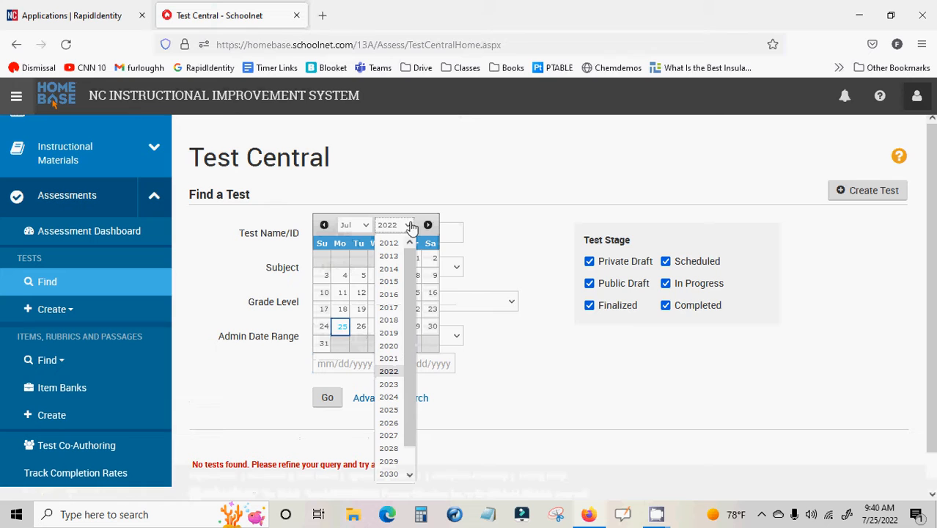
click(391, 335)
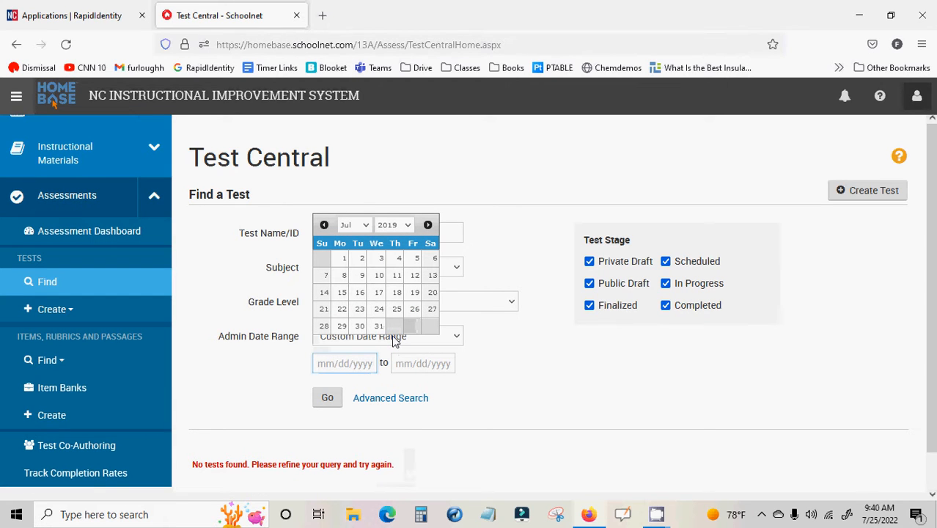
click(344, 261)
click(418, 364)
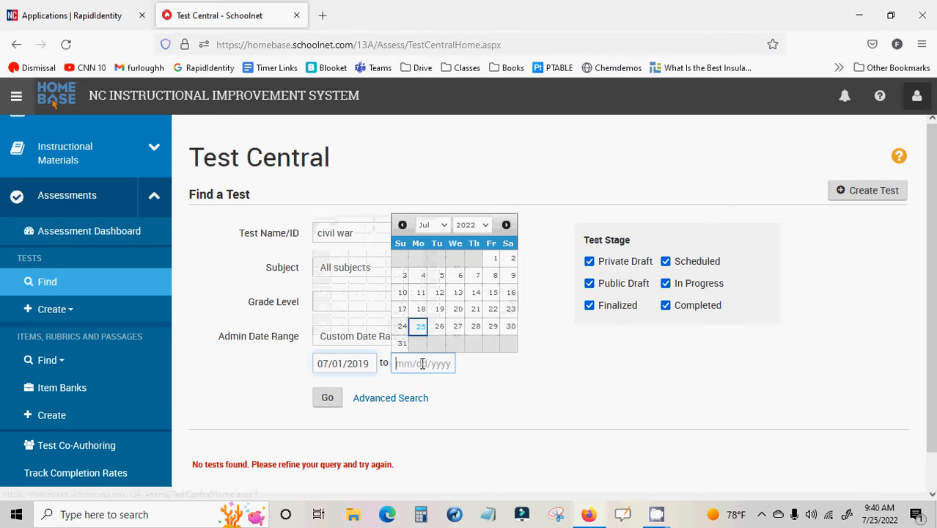
click(421, 328)
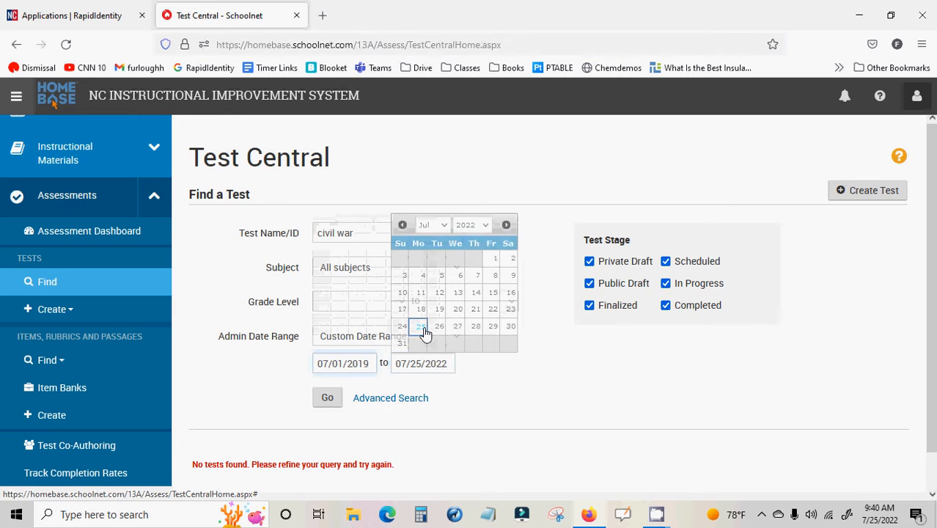
click(328, 400)
scroll(440, 402, down, 1)
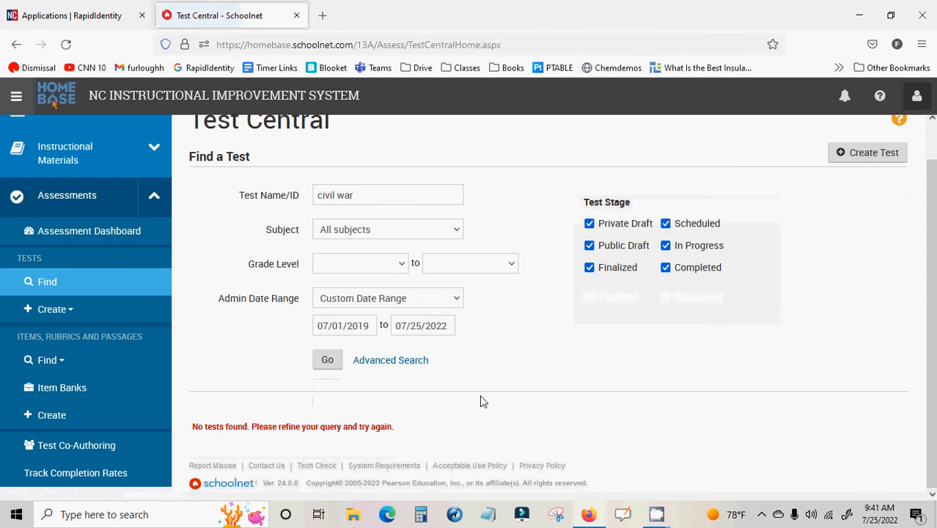
Limit the test stage filter to Private Draft only and rerun the "civil war" search
scroll(481, 401, up, 1)
click(590, 305)
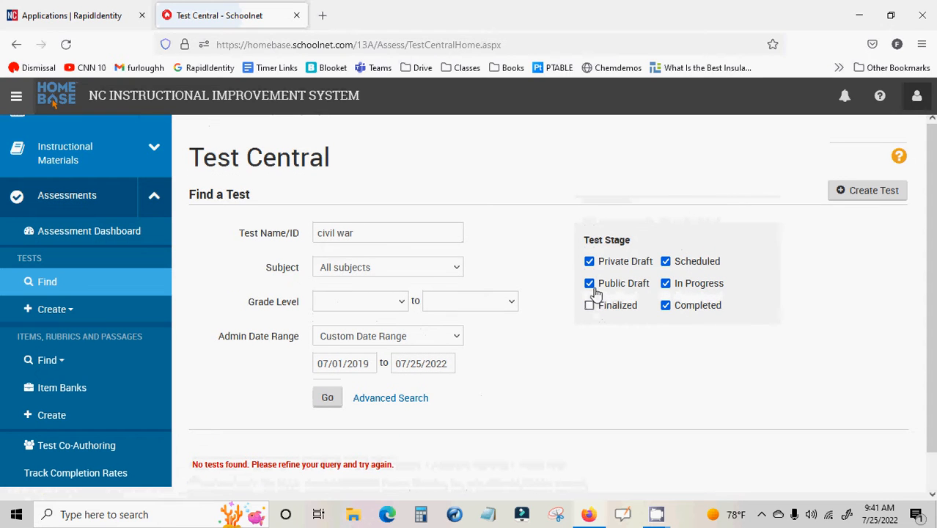
click(589, 283)
click(665, 262)
click(665, 283)
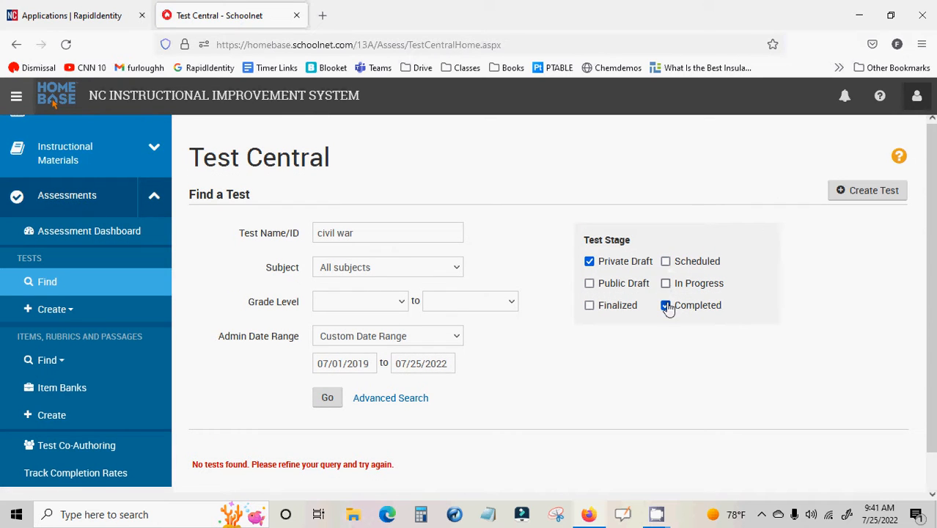
click(665, 305)
click(327, 398)
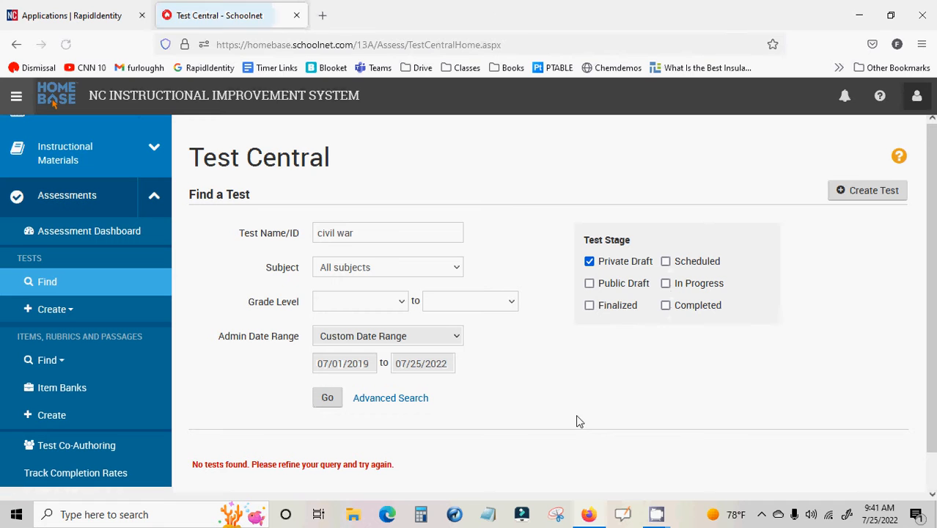
scroll(575, 422, down, 1)
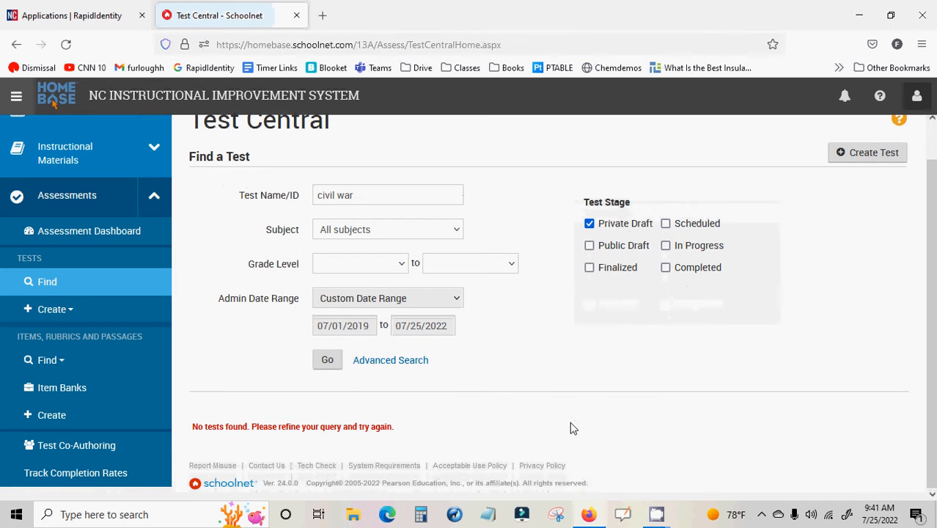
click(329, 360)
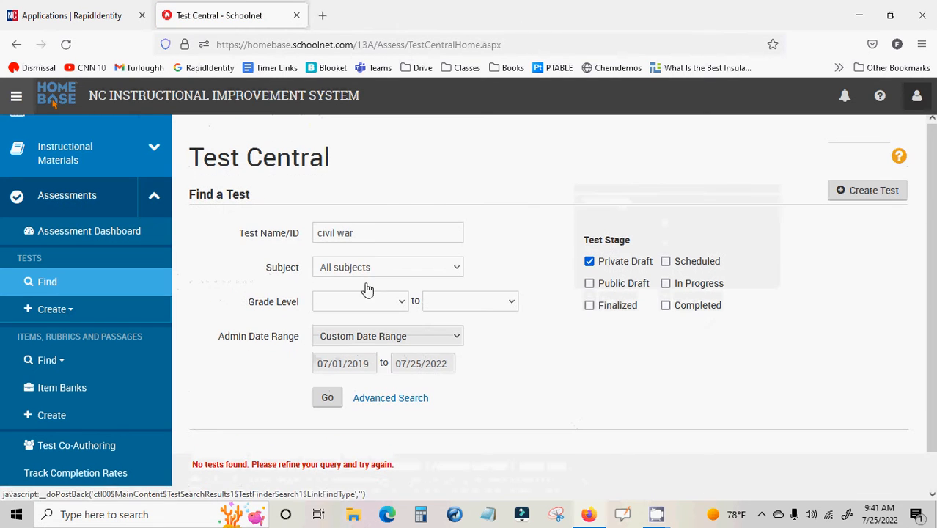
Clear the test name filter and set the subject to Life and Physical Sciences
drag(372, 231, 303, 232)
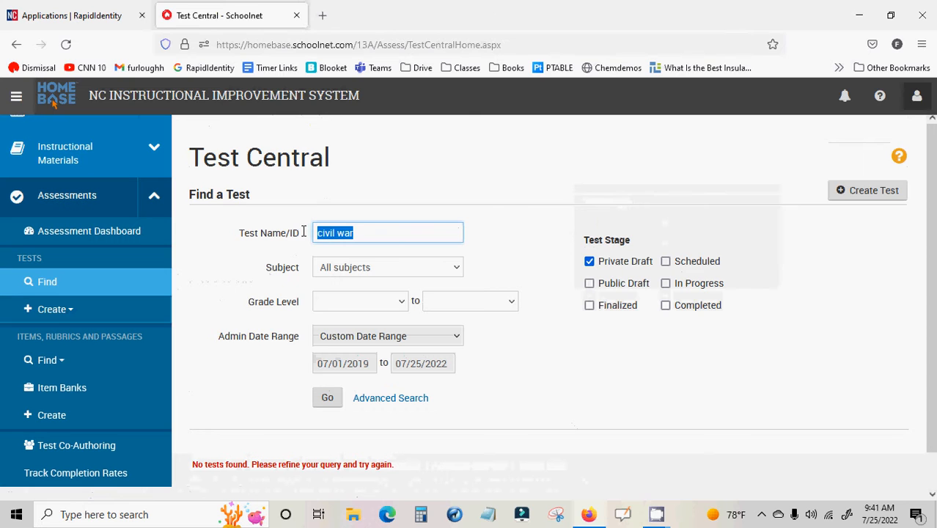
key(BackSpace)
click(339, 267)
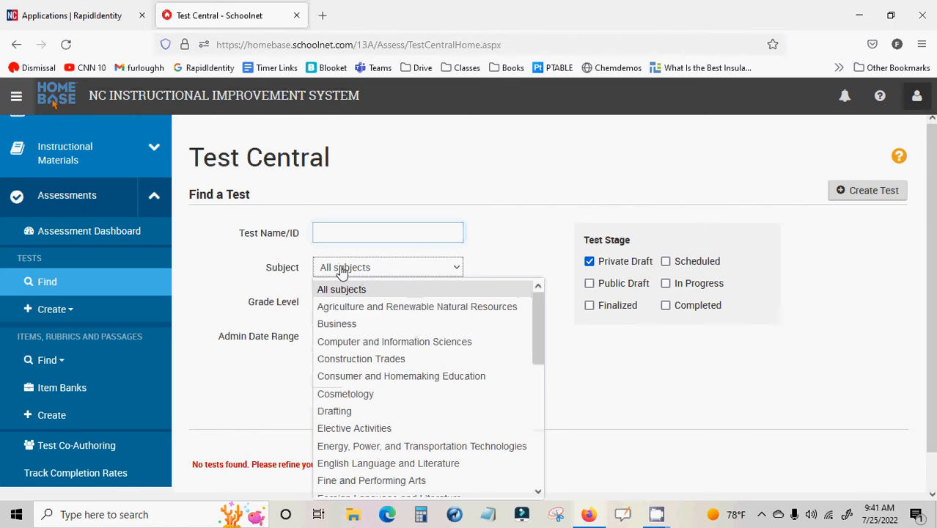
scroll(369, 403, down, 3)
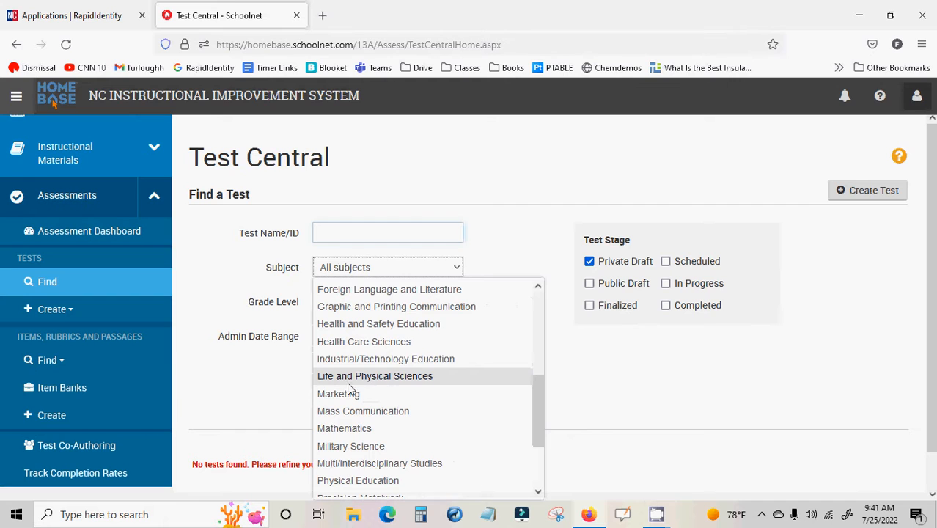
click(355, 379)
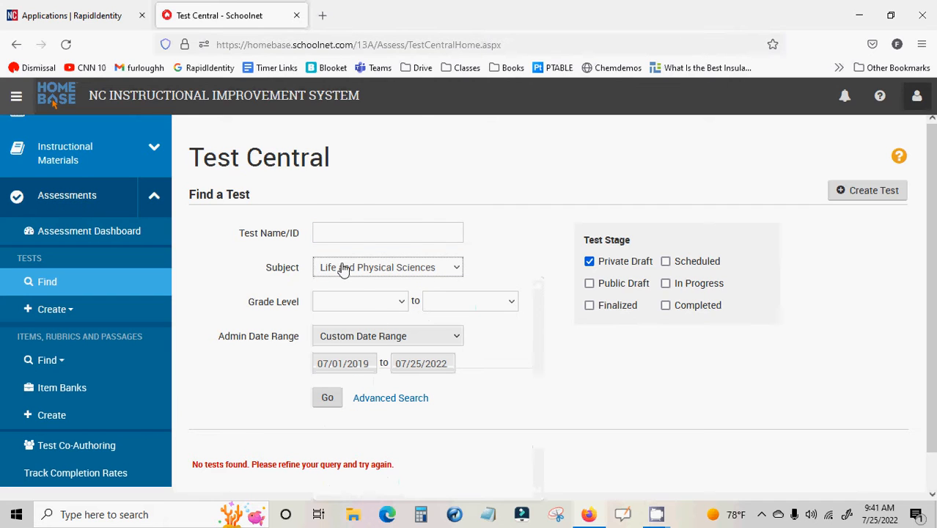
Set the grade level range from 09 - Ninth Grade to 12 - Twelfth Grade
click(373, 304)
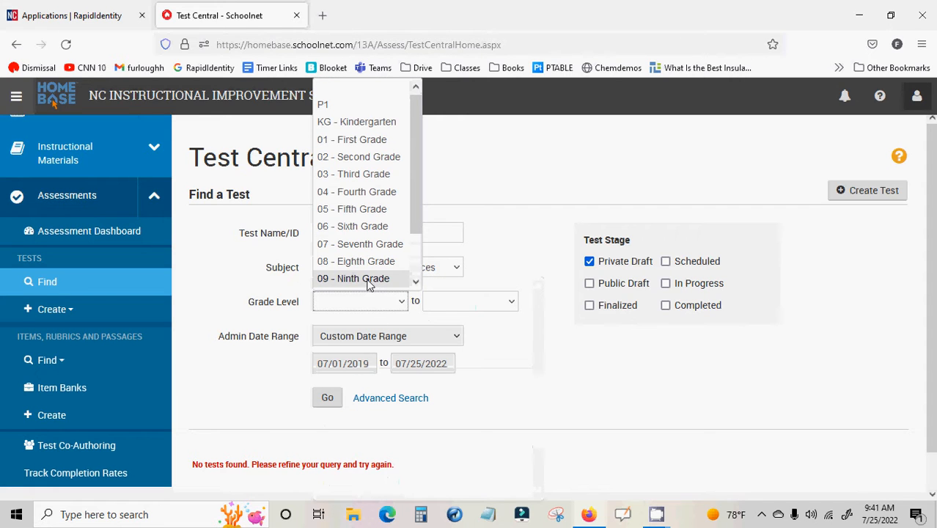
click(368, 280)
click(440, 302)
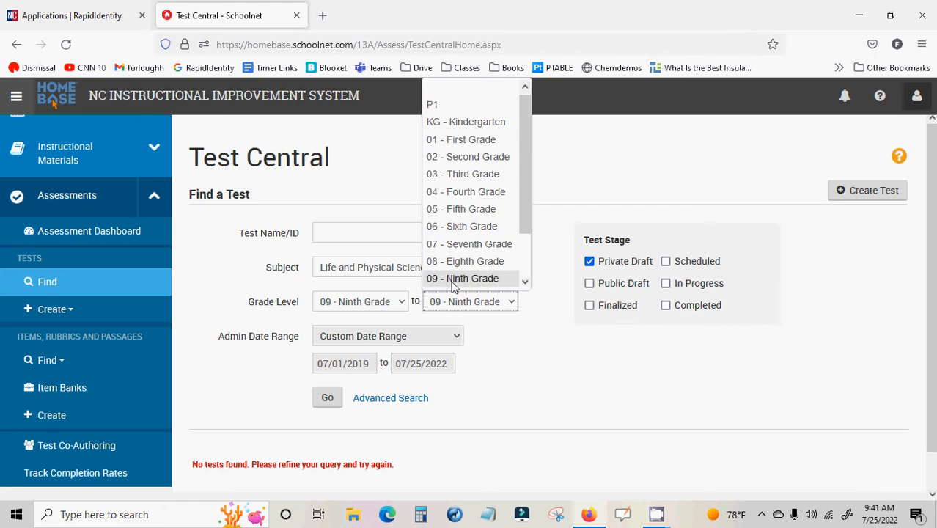
scroll(454, 286, down, 1)
click(462, 278)
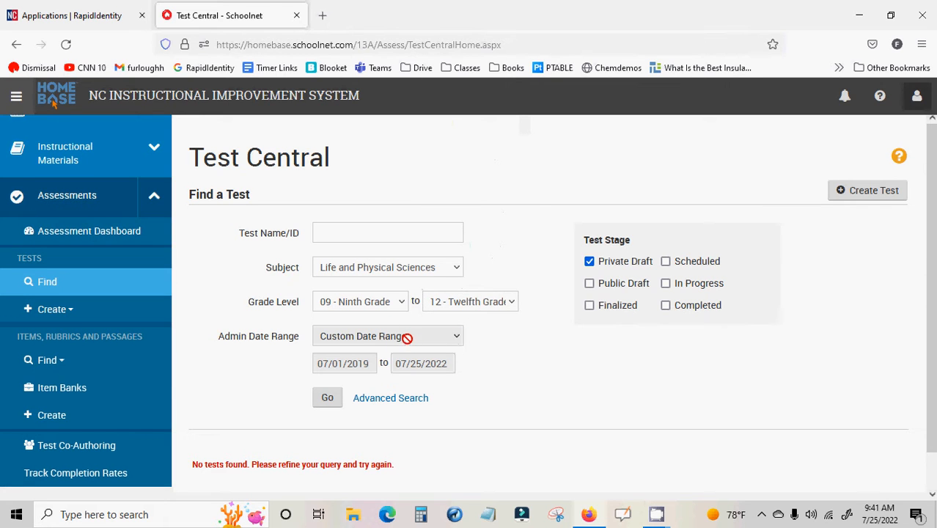
Enter "chem" as the test name to search for
click(379, 229)
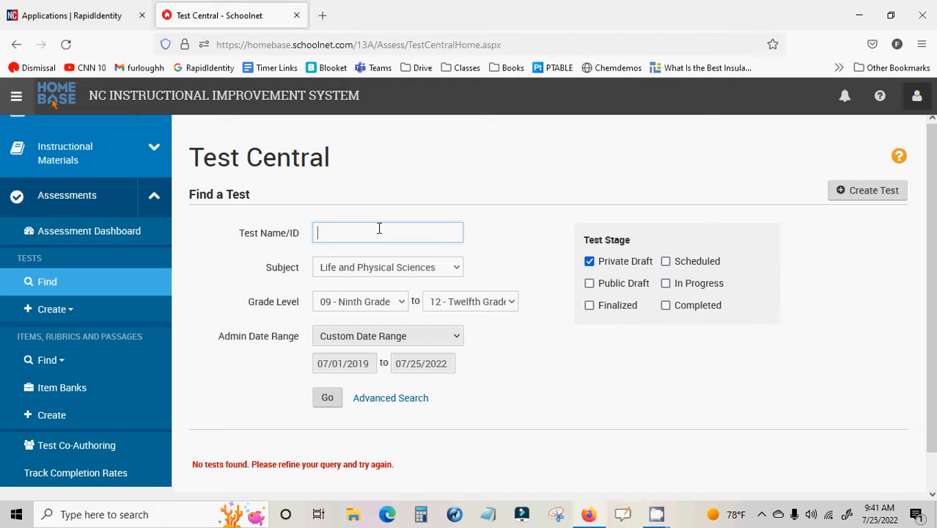
text(chem)
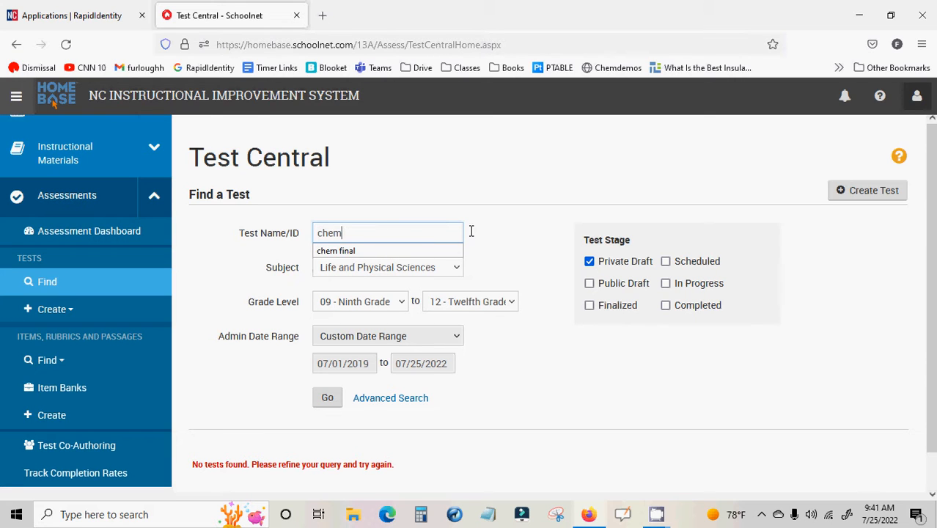
click(471, 232)
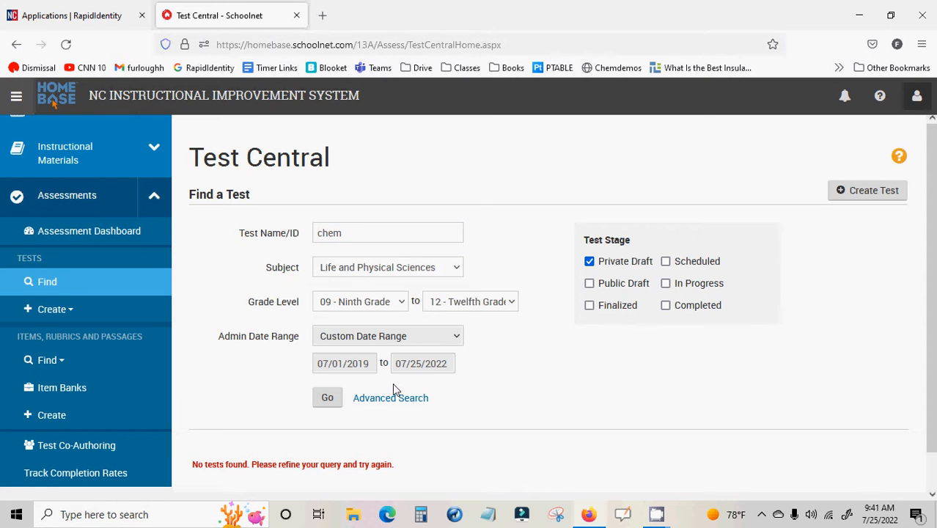
Include the Public Draft, Finalized, Completed, Scheduled and In Progress stages in the test stage filter
click(589, 284)
click(588, 305)
click(665, 305)
click(666, 261)
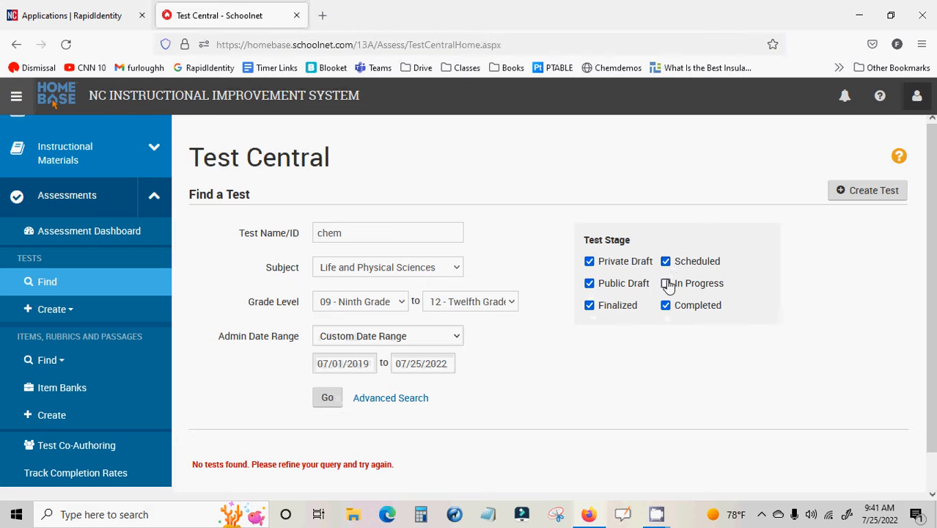
click(665, 283)
Run the search with the chosen filters and look through the matching tests
click(329, 401)
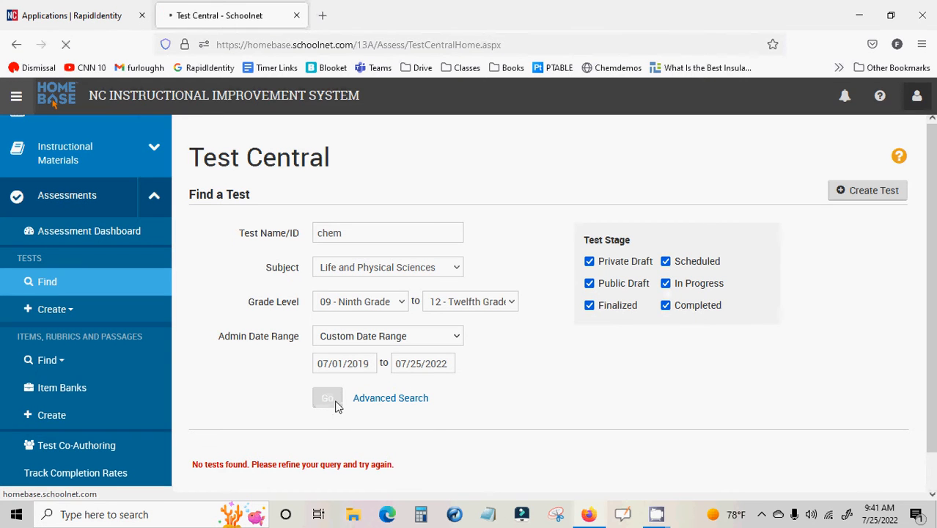
scroll(558, 404, down, 10)
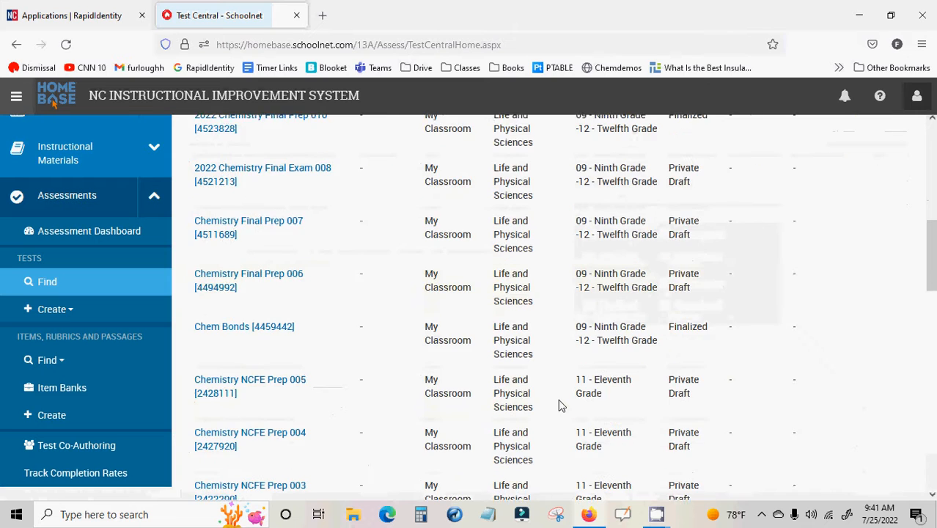
scroll(558, 404, down, 12)
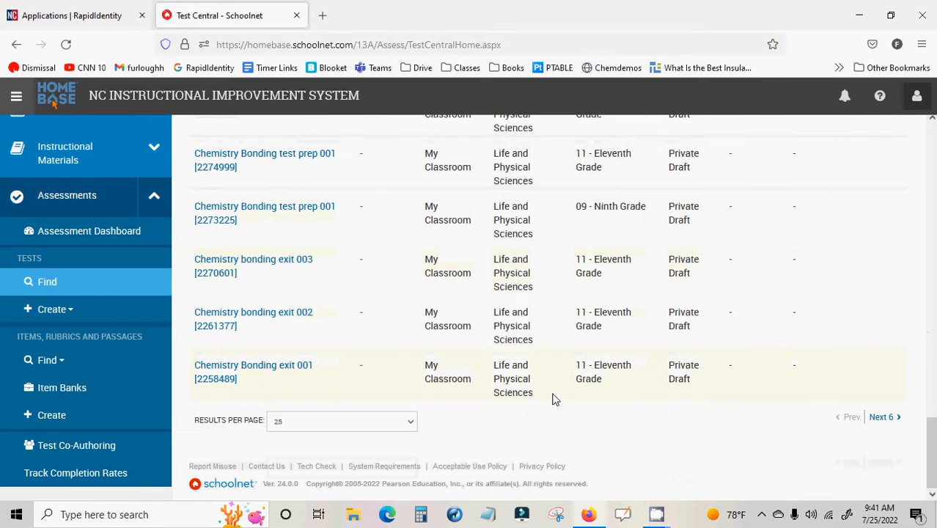
scroll(553, 399, up, 20)
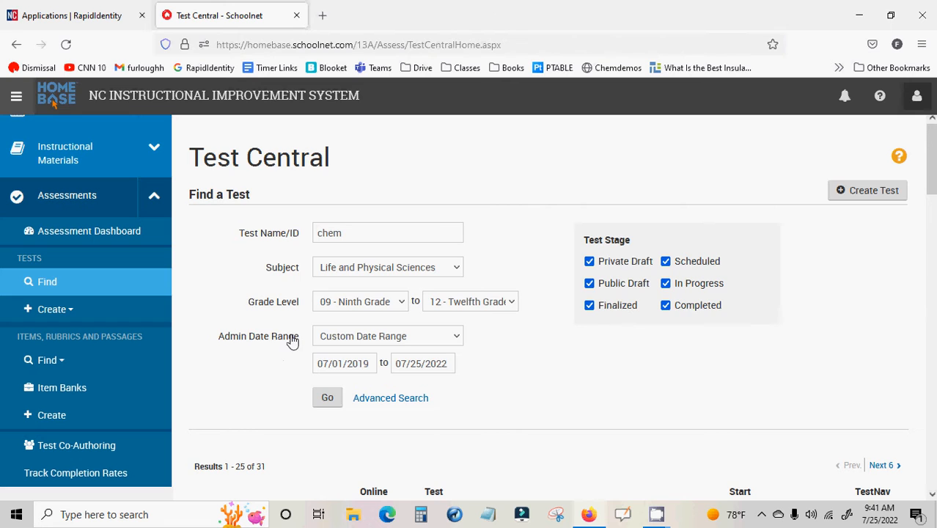
Start a new manually built test and name it "test test"
scroll(243, 331, down, 3)
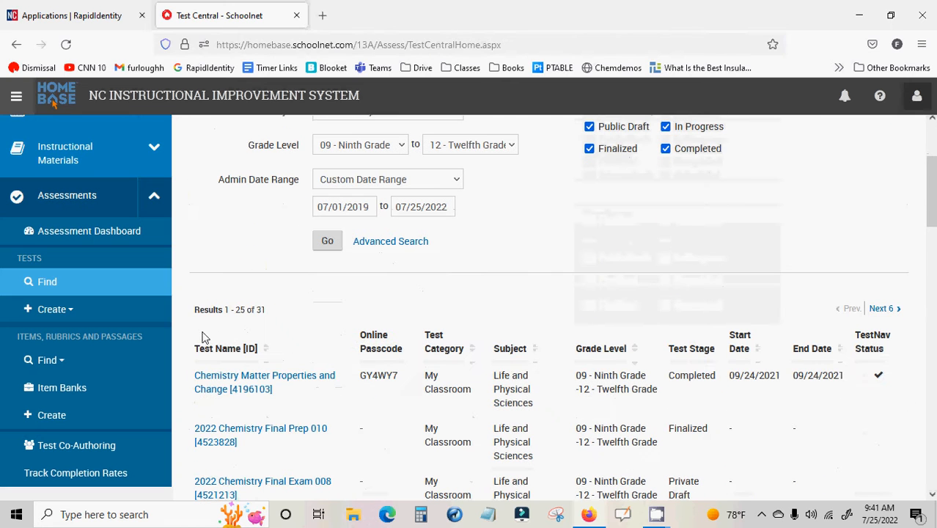
click(67, 311)
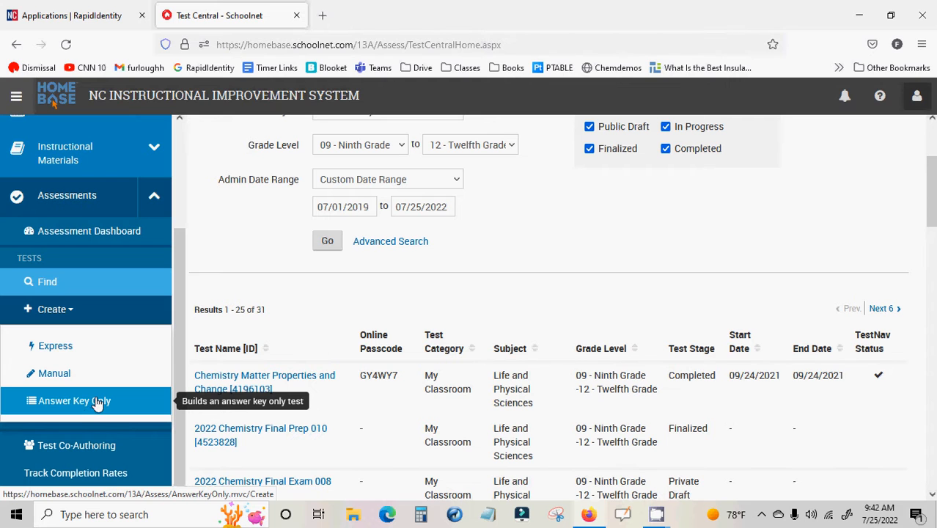
click(34, 375)
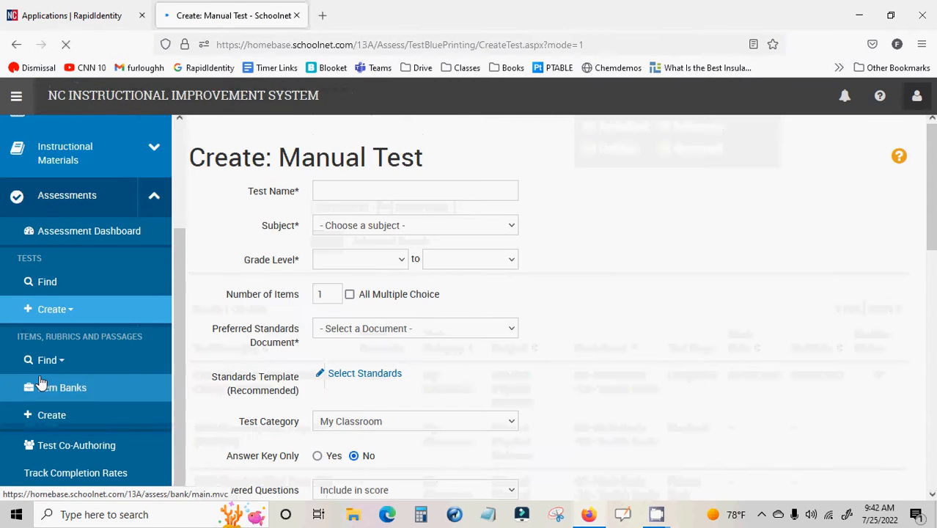
click(349, 188)
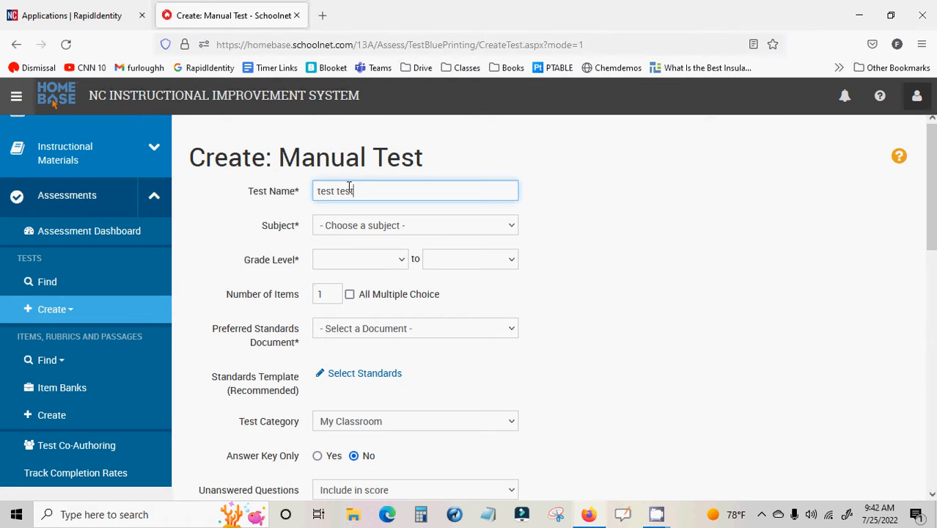
Set the new test's subject to English Language and Literature
click(334, 225)
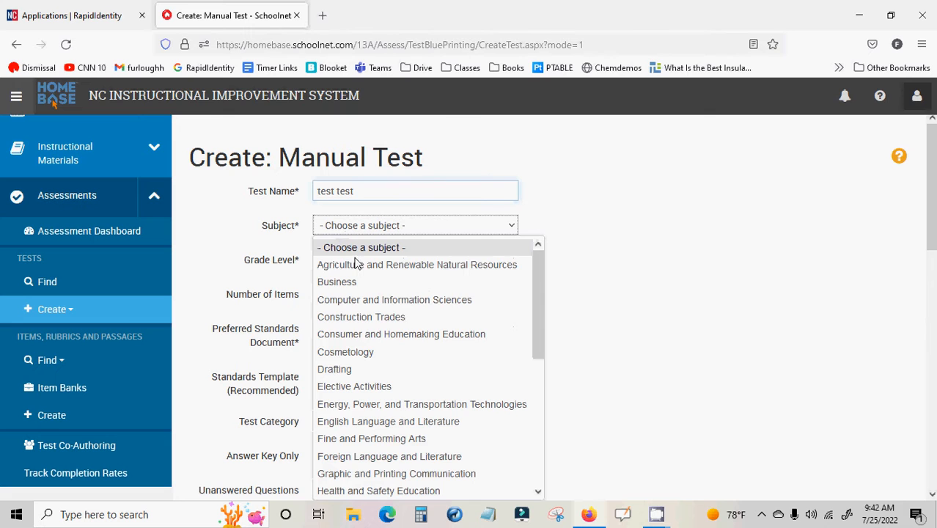
scroll(404, 336, down, 5)
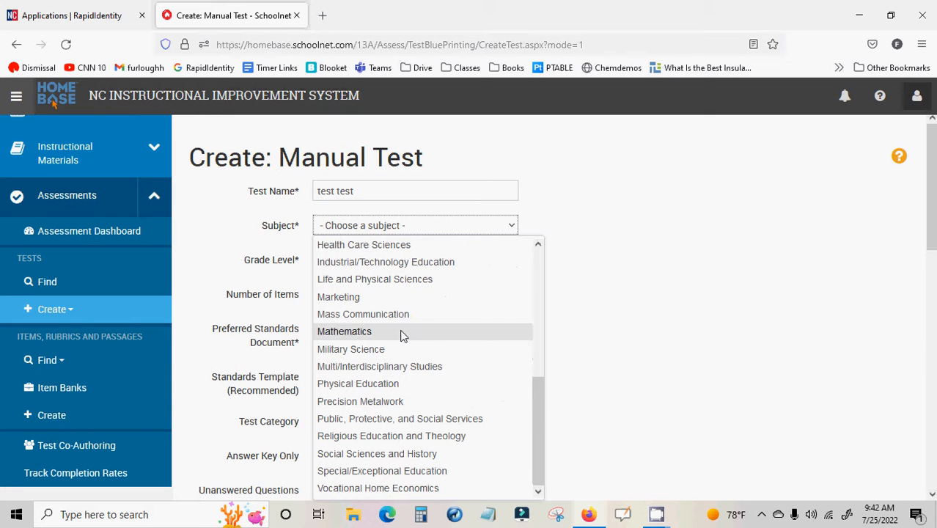
scroll(425, 396, up, 3)
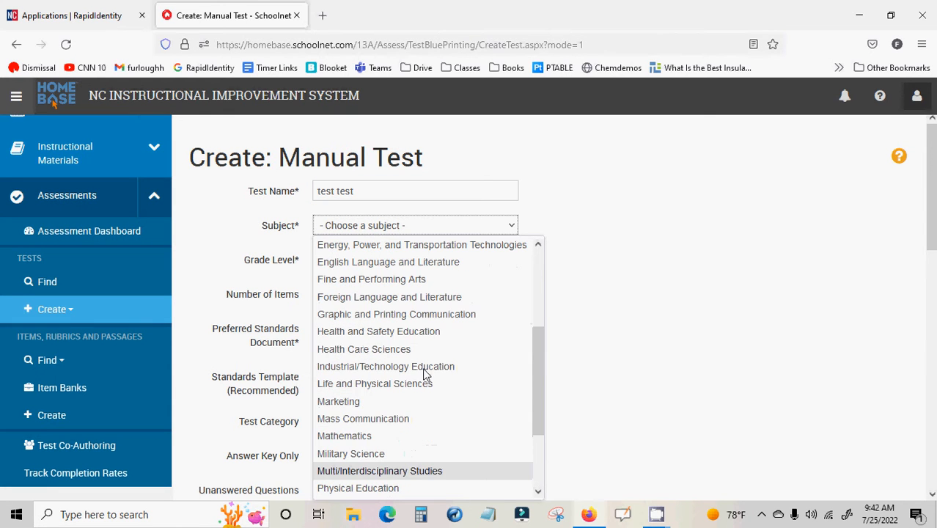
scroll(425, 330, up, 5)
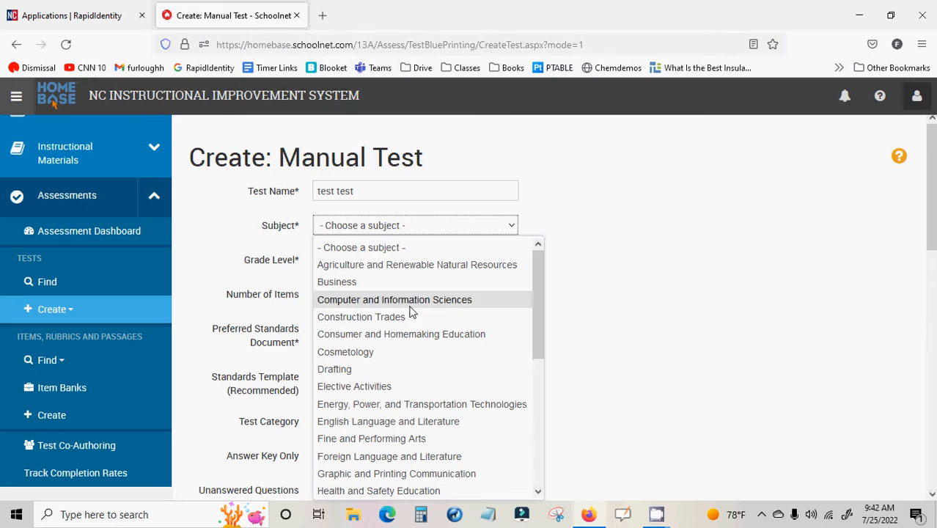
click(429, 421)
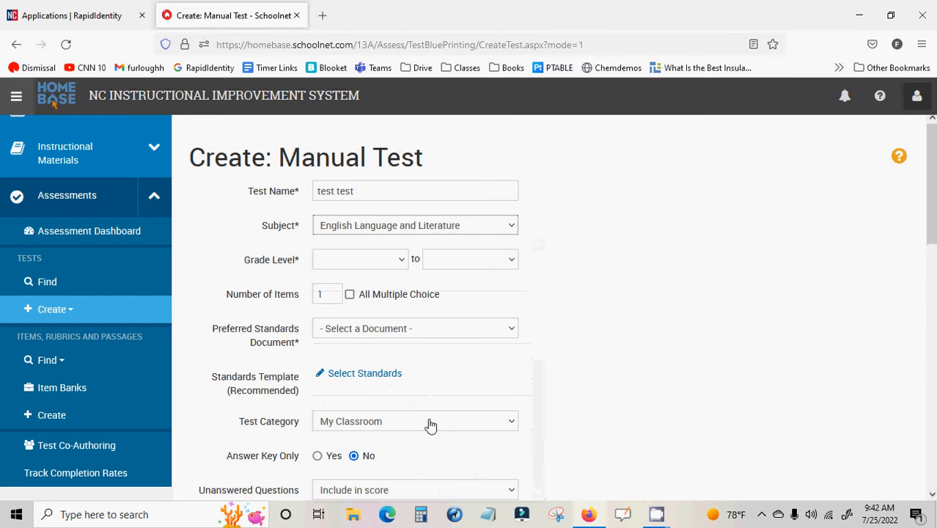
Set the test's grade level range from 04 - Fourth Grade to 06 - Sixth Grade
click(399, 264)
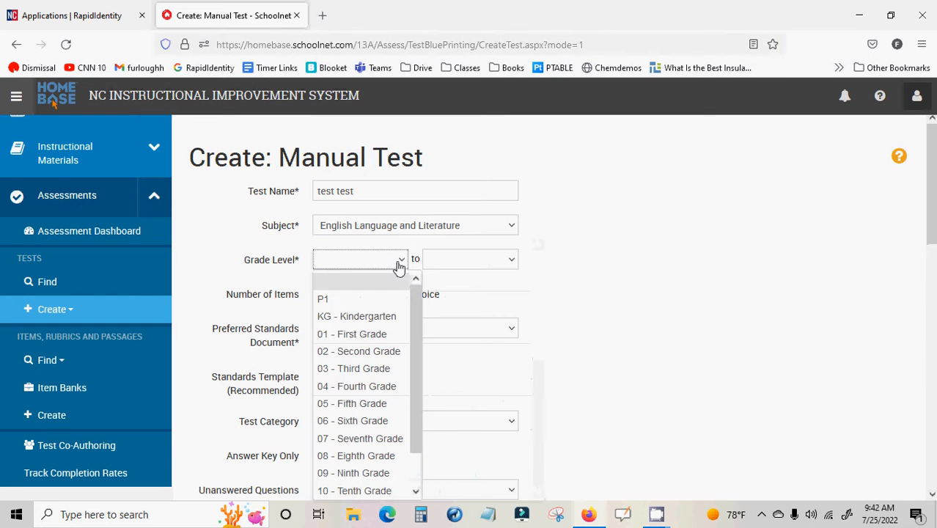
click(371, 386)
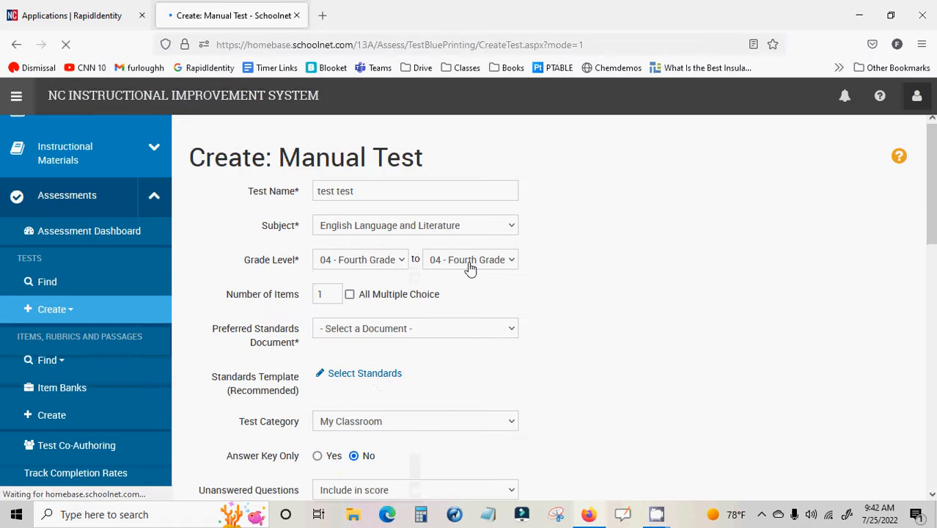
click(470, 266)
click(451, 421)
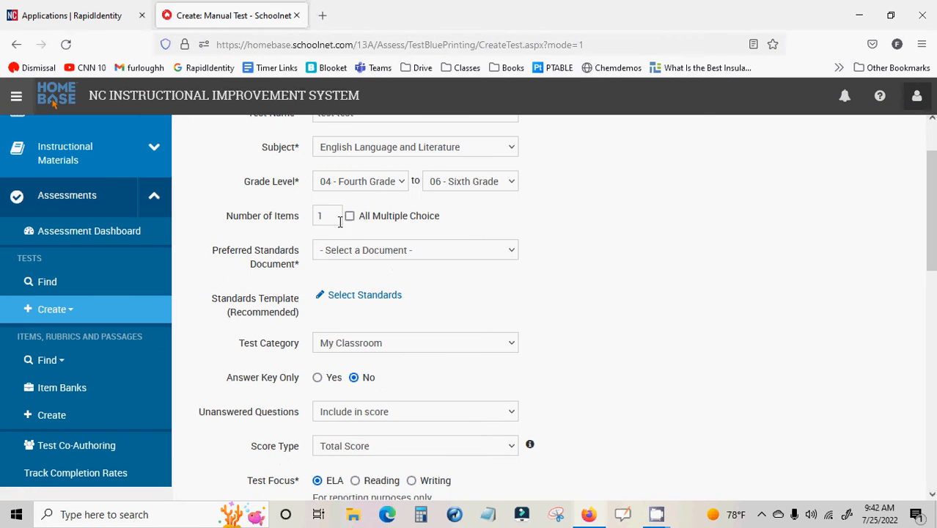
Set the number of items to 20 and choose *English Language Arts as the preferred standards document
double_click(330, 214)
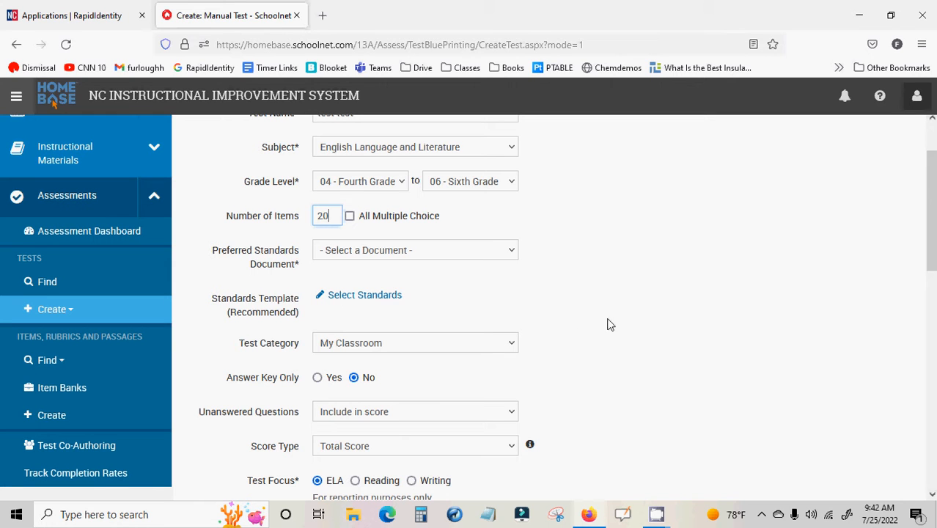
click(371, 256)
click(403, 308)
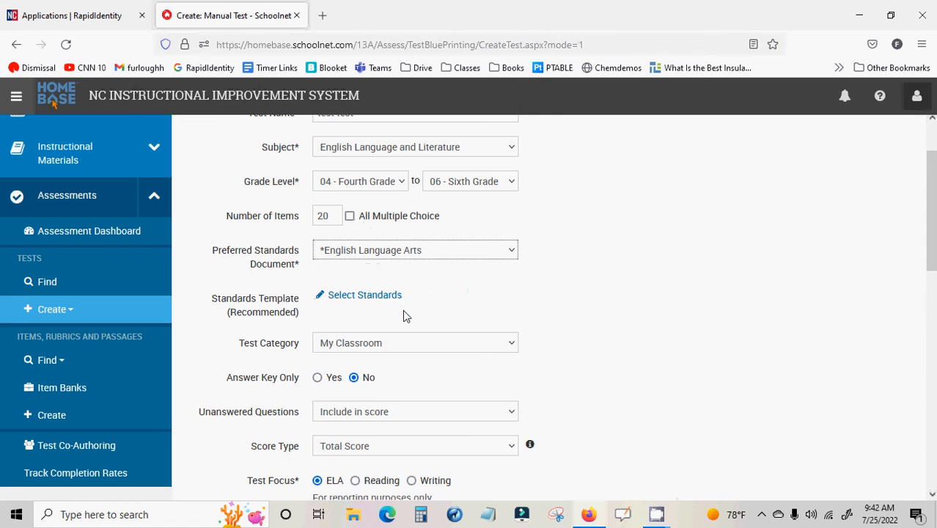
Look through the other available preferred standards documents, keeping the chosen one
click(403, 255)
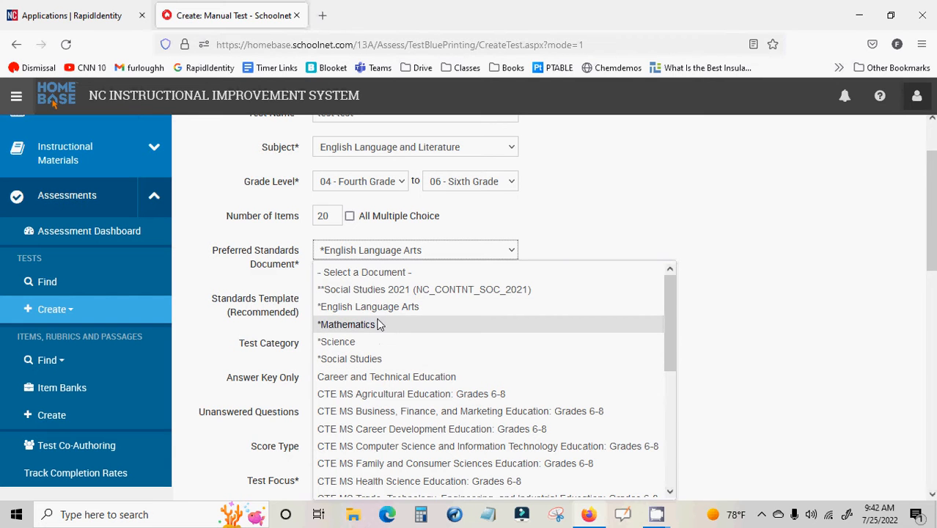
scroll(377, 324, down, 4)
scroll(399, 310, up, 2)
scroll(383, 295, down, 2)
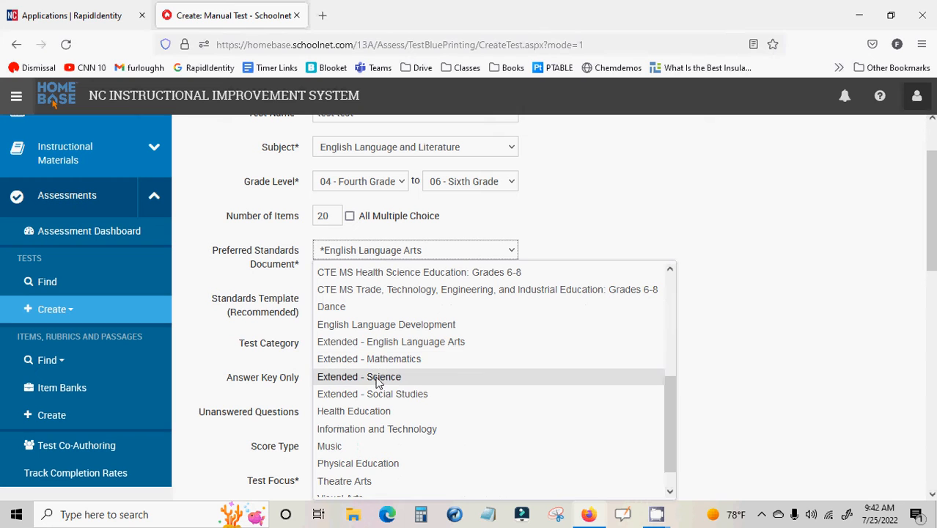
scroll(378, 389, down, 1)
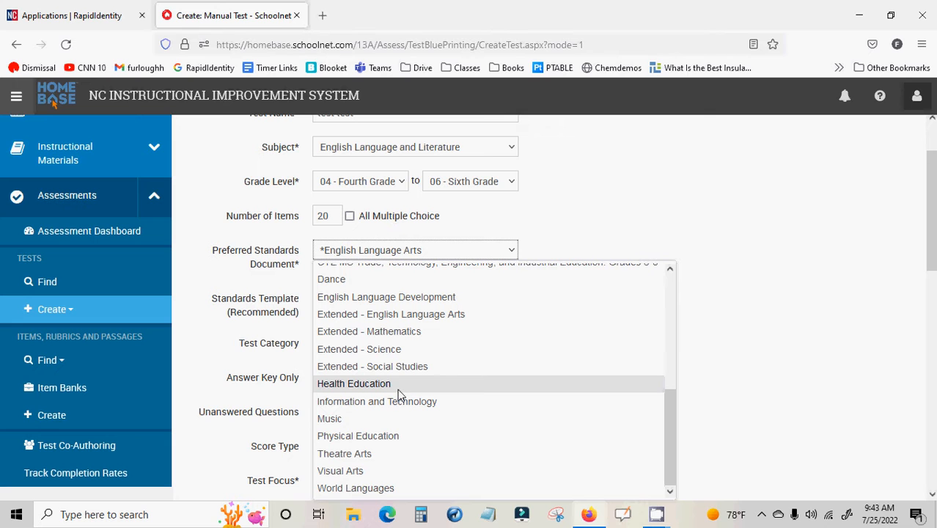
scroll(399, 394, up, 3)
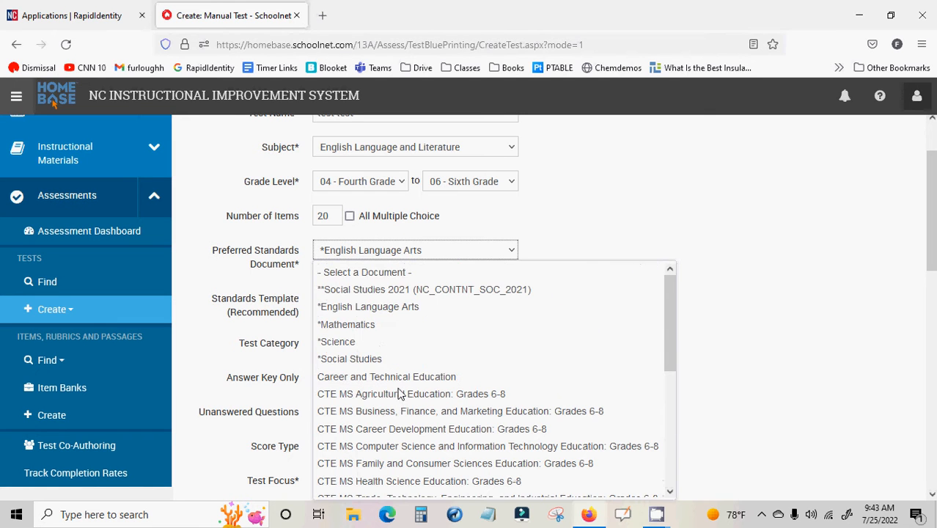
click(584, 211)
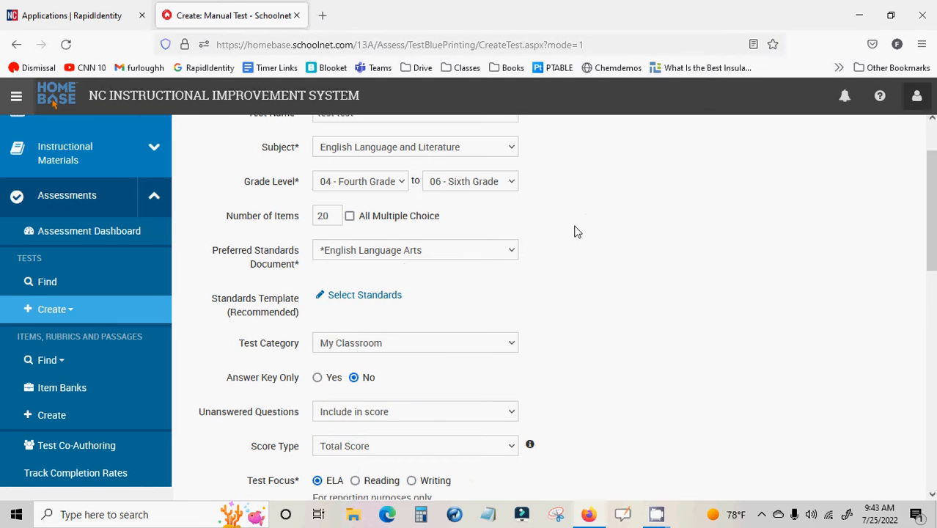
Open the standards selection for the test's standards template and browse the English Language Arts strands
scroll(576, 234, down, 3)
scroll(576, 237, up, 1)
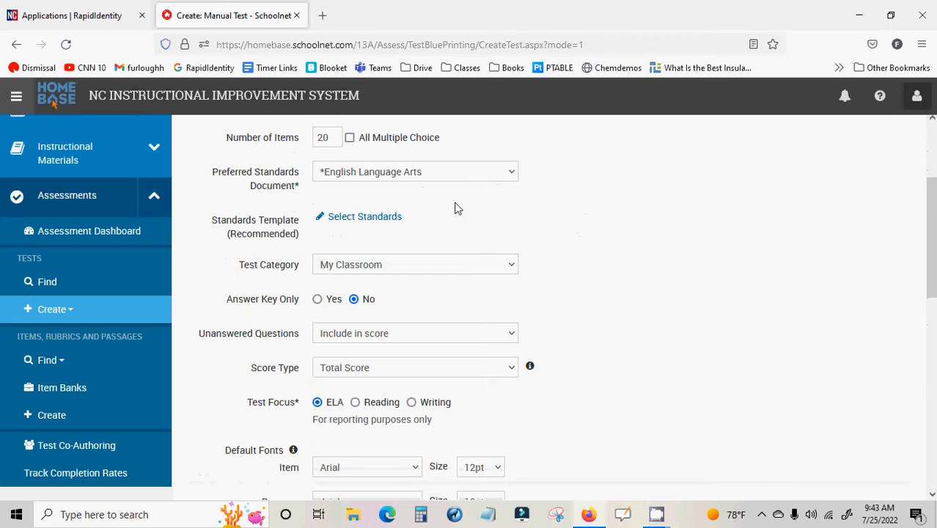
click(361, 218)
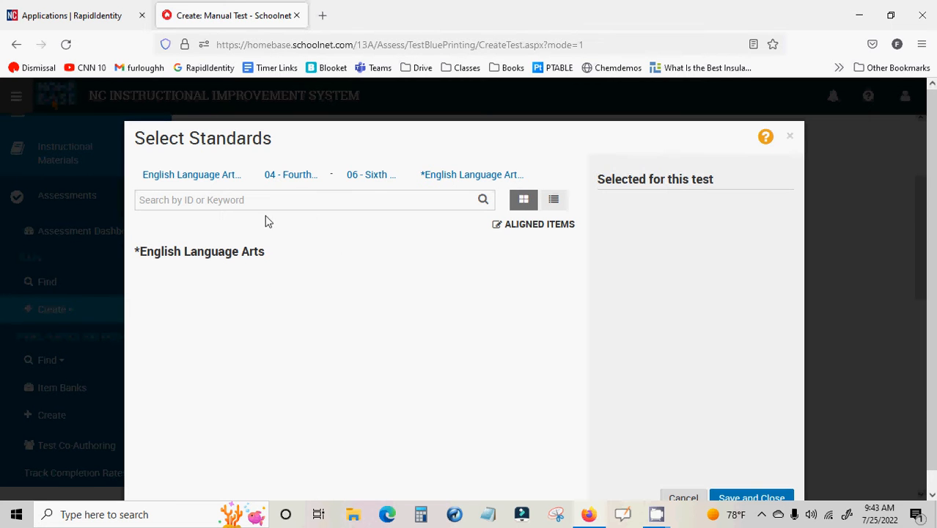
scroll(318, 320, down, 3)
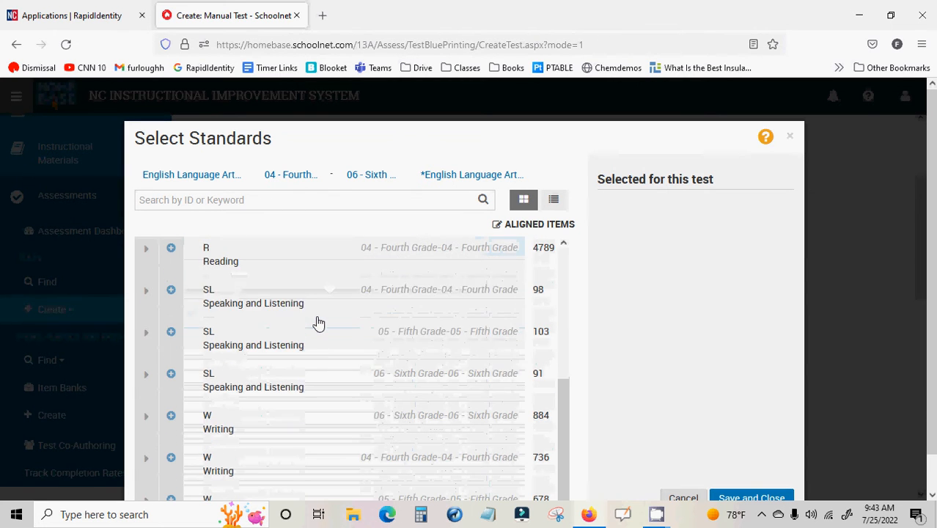
scroll(442, 459, up, 5)
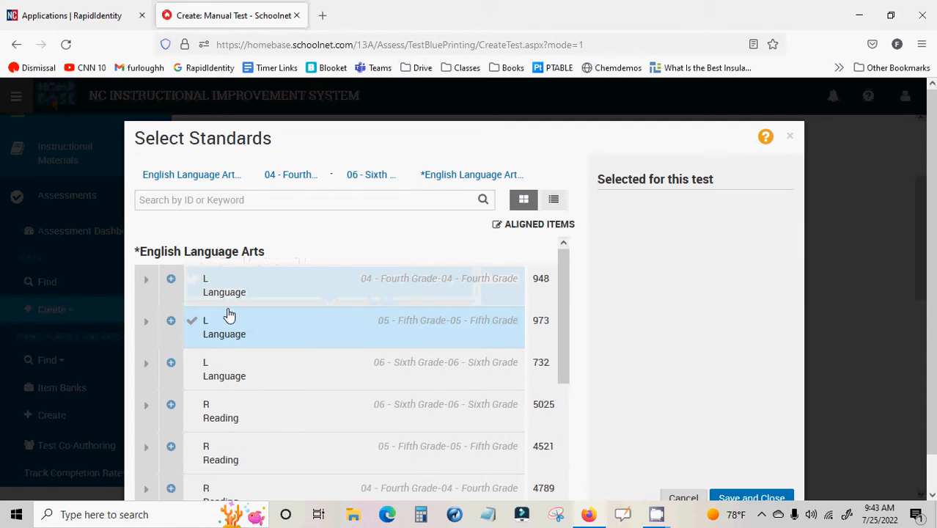
Try adding the whole fourth-grade Language strand to the test, expand its standards, and remove the selection again
click(172, 280)
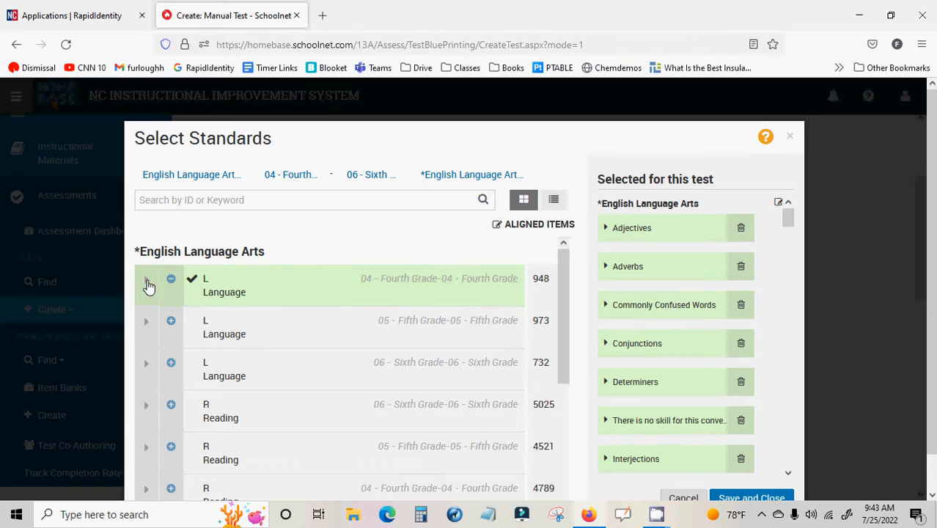
click(147, 285)
click(171, 280)
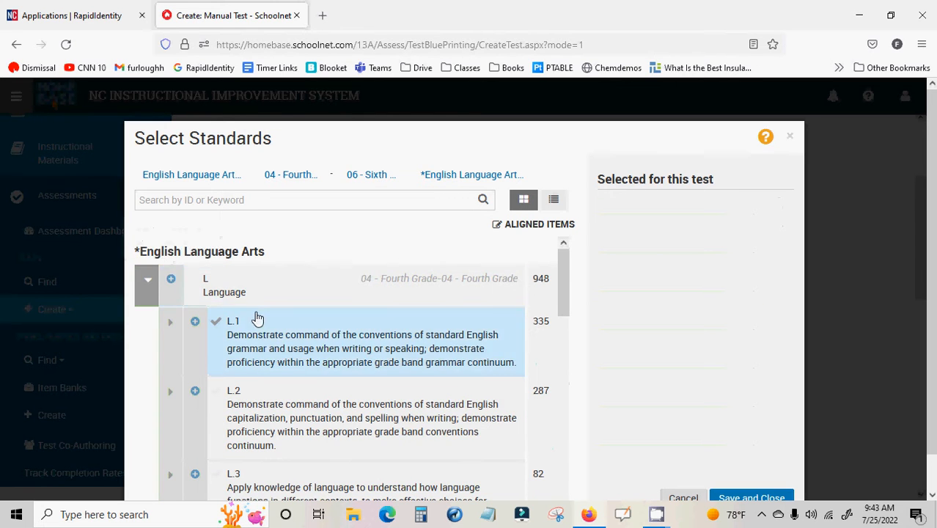
scroll(258, 319, down, 7)
scroll(265, 345, up, 8)
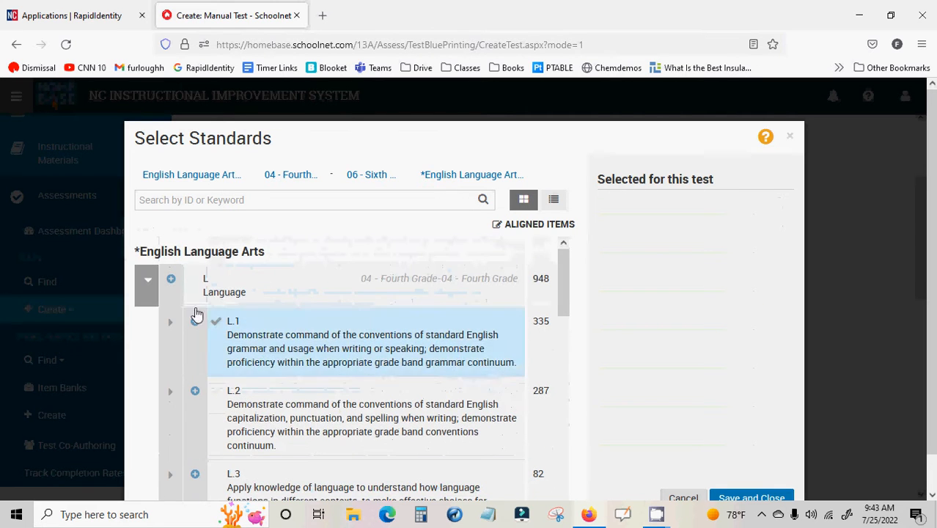
click(194, 319)
scroll(195, 318, down, 3)
scroll(205, 333, down, 2)
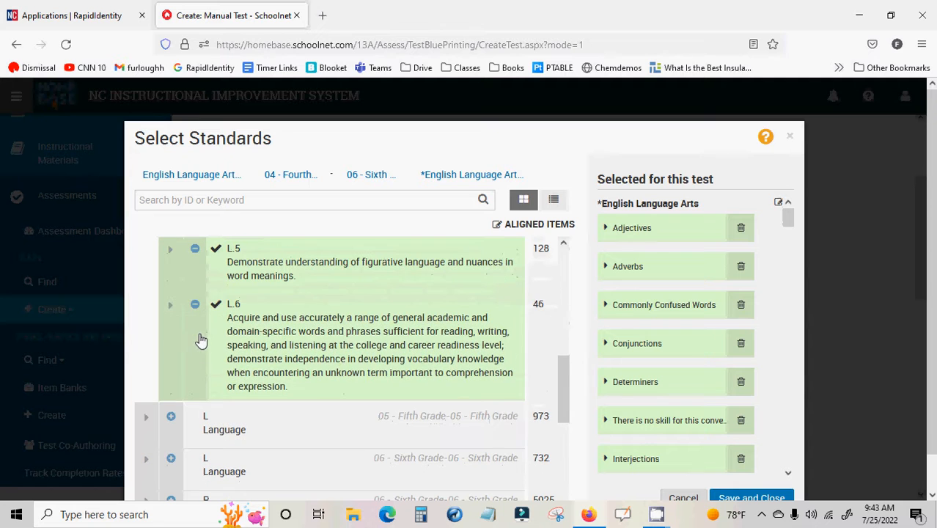
click(170, 418)
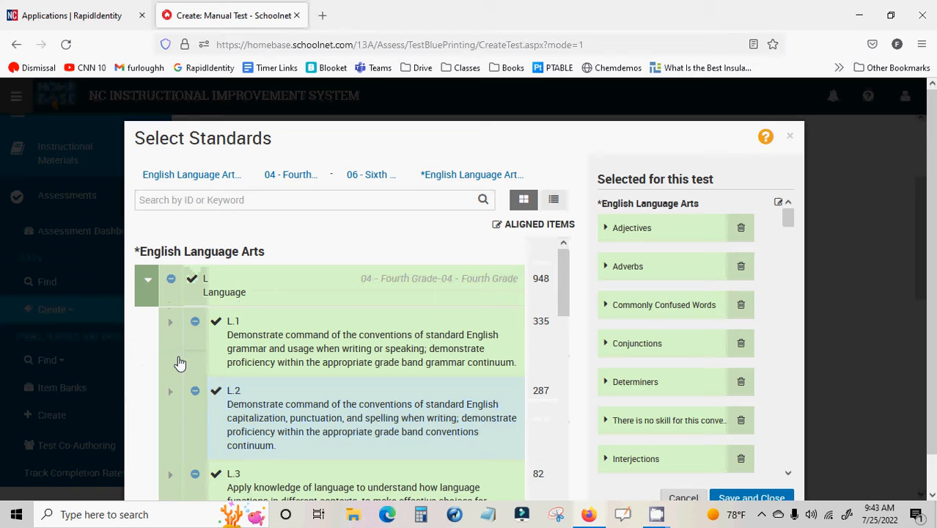
click(171, 279)
Add the fourth-grade adjectives standard L.4.1.i, on comparative and superlative adjectives, to the test and save the selection
click(172, 326)
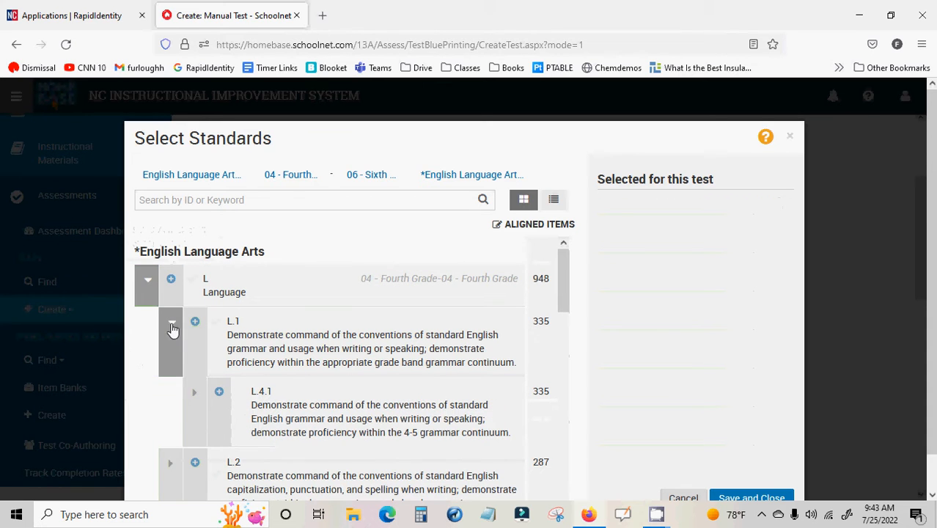
click(194, 392)
scroll(209, 396, down, 1)
click(221, 387)
scroll(223, 388, down, 2)
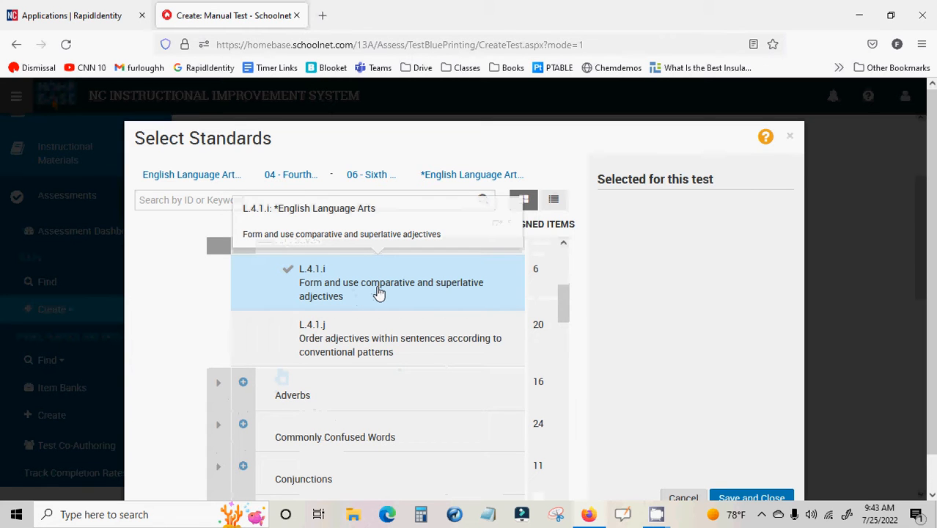
click(379, 293)
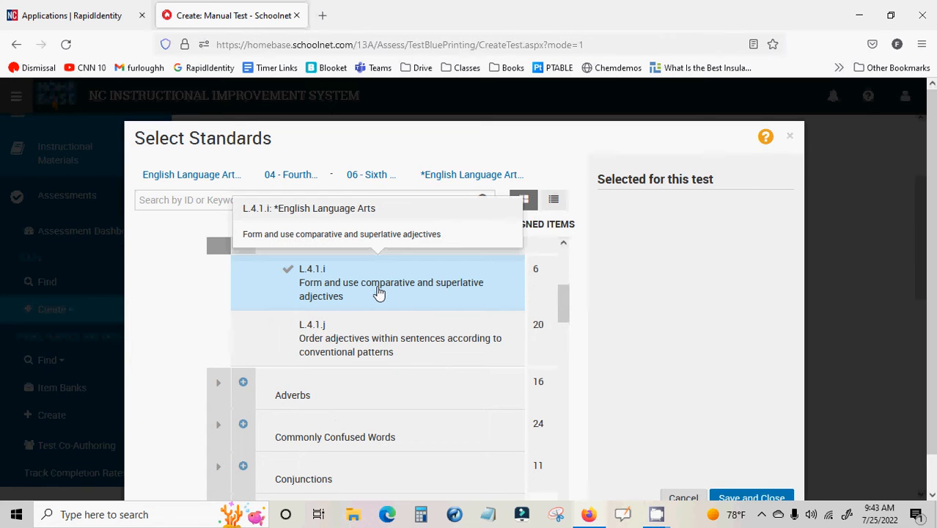
click(754, 498)
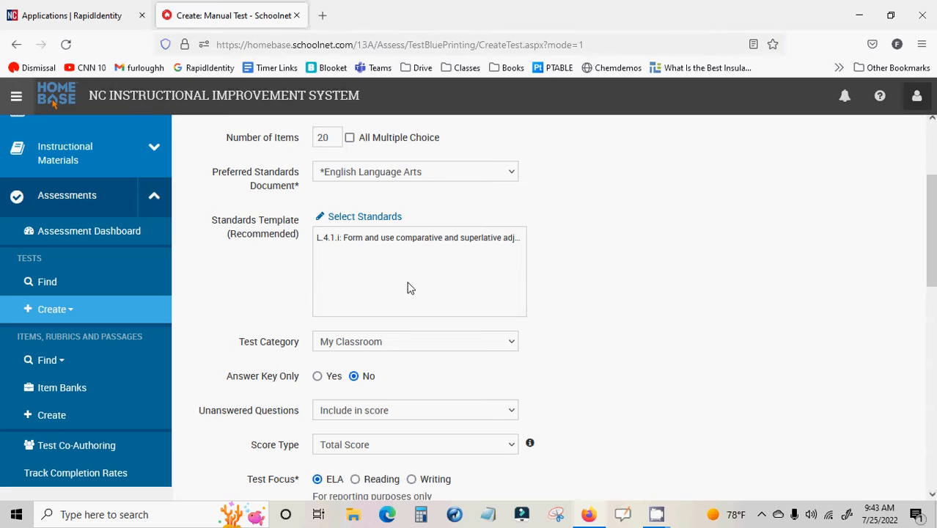
Review the test category options and the test's scoring, focus and default font settings
scroll(407, 285, down, 3)
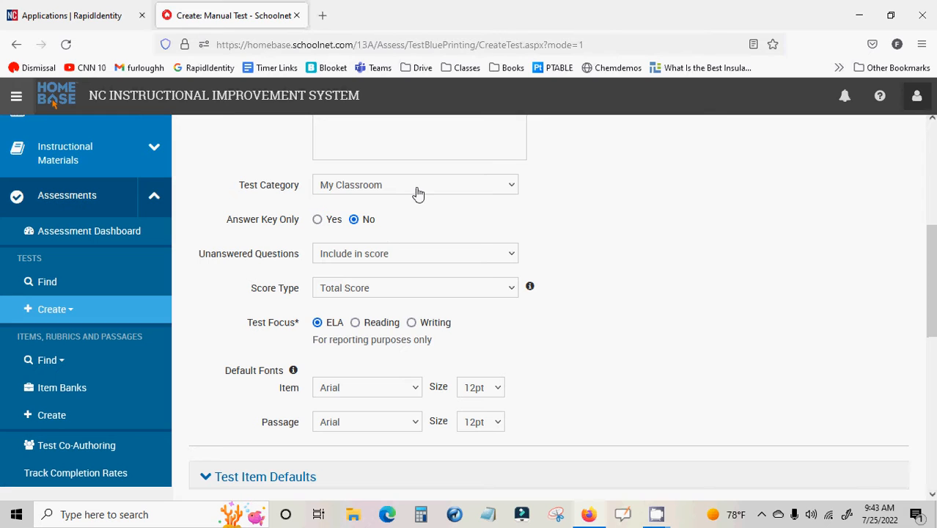
click(416, 192)
click(417, 194)
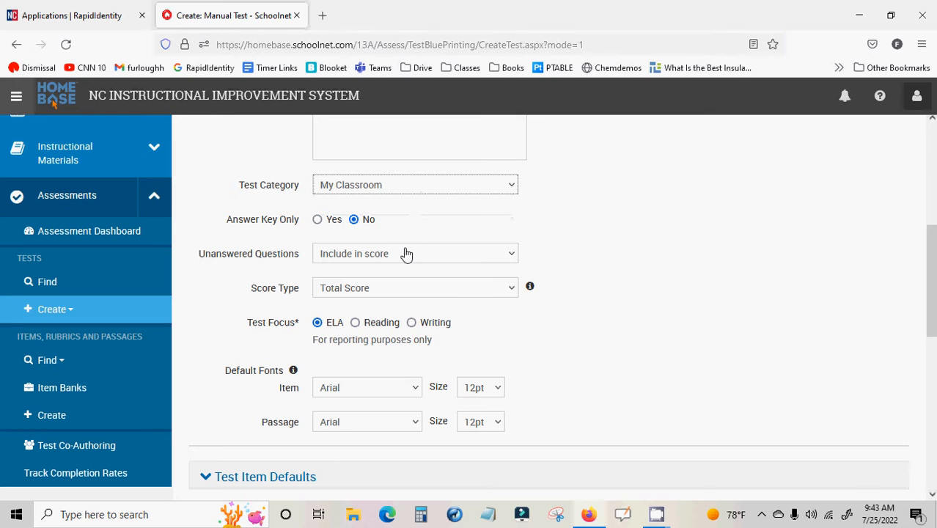
scroll(407, 254, down, 2)
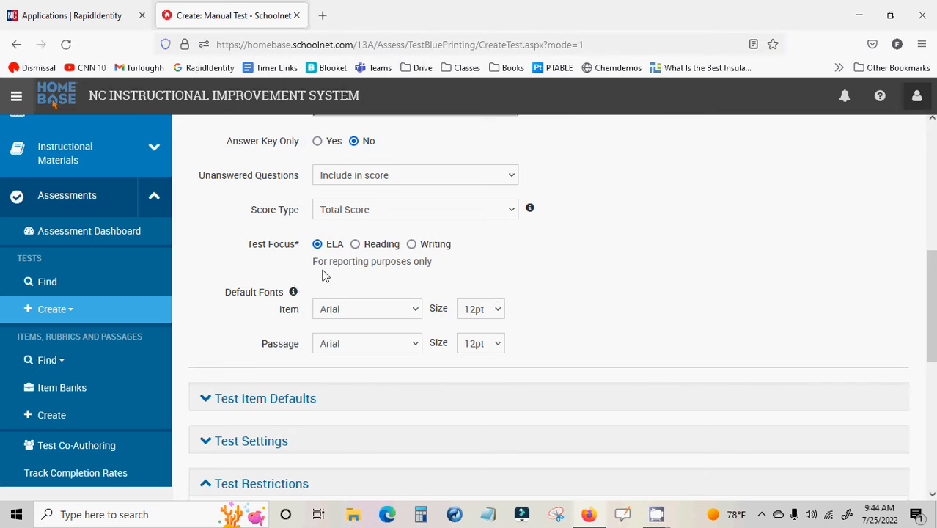
scroll(358, 248, down, 2)
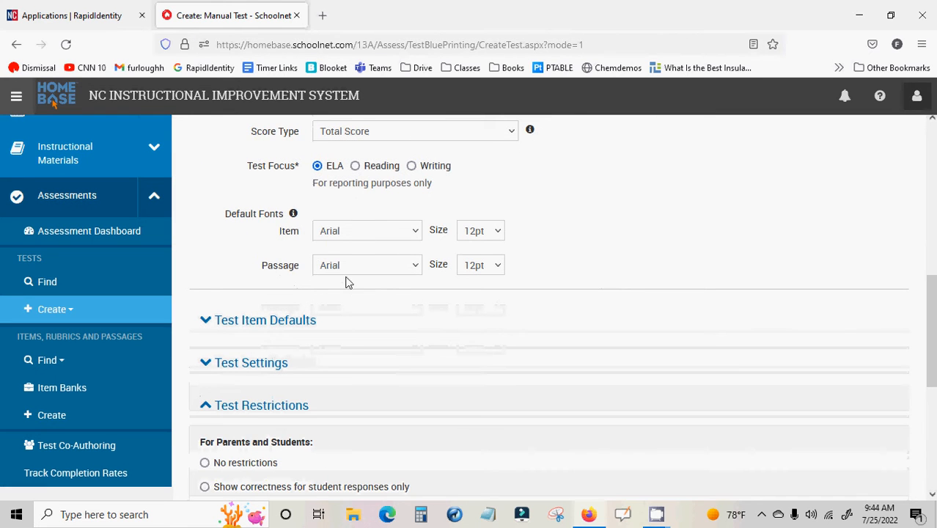
Generate the test using items from the Item Bank, leaving the test restrictions at their defaults
scroll(345, 279, down, 6)
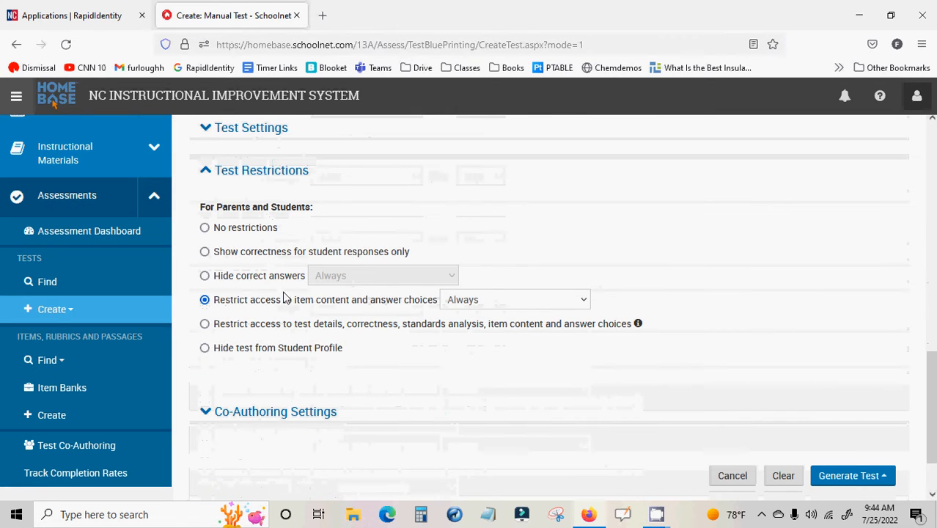
scroll(821, 447, down, 2)
click(851, 404)
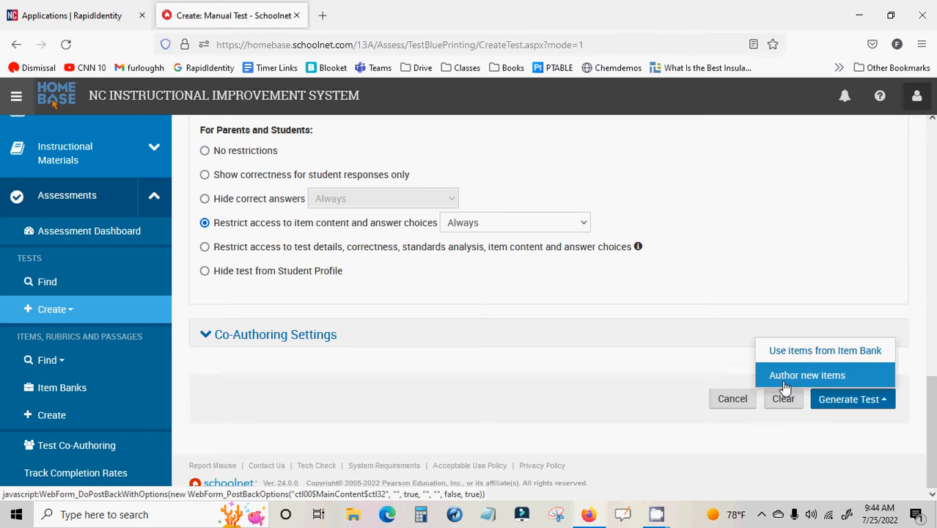
click(828, 359)
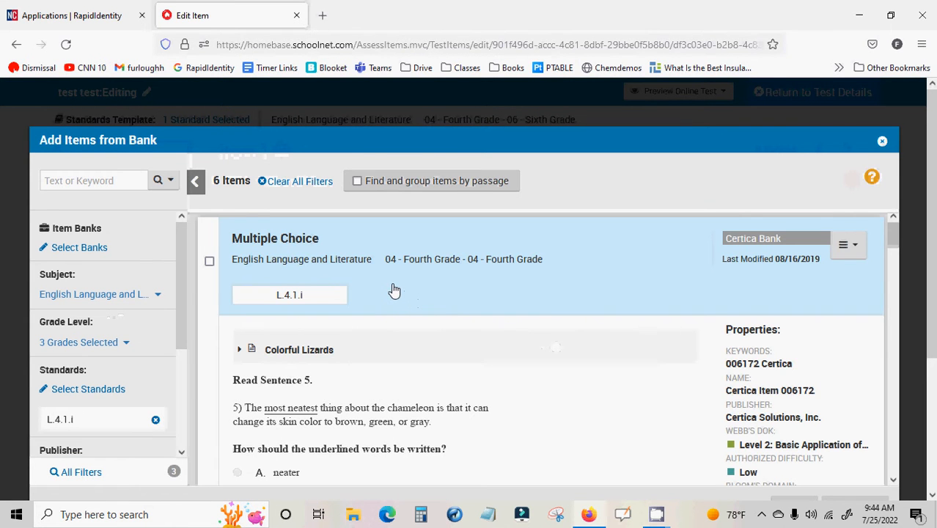
Look over the available item banks, including the Personal, Certica and CK12 banks, and return to the item list without choosing one
scroll(394, 291, down, 3)
scroll(391, 290, up, 3)
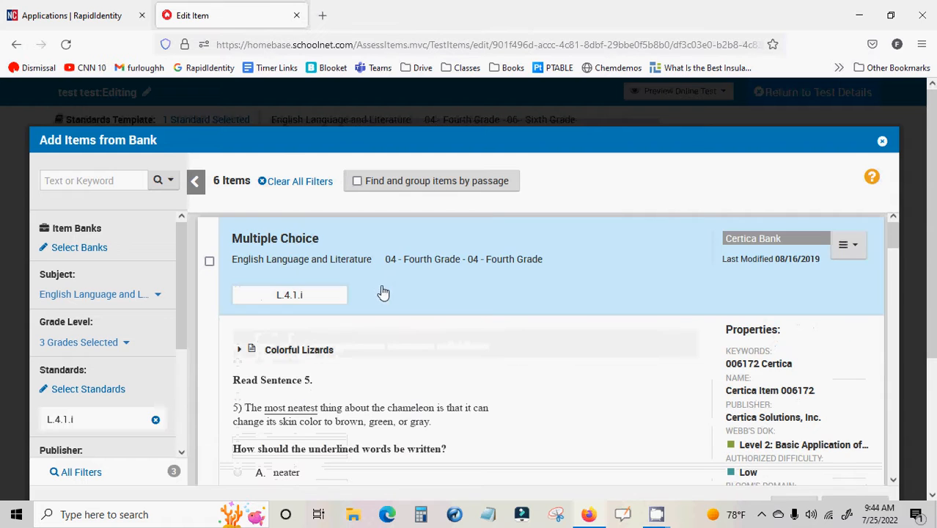
click(91, 248)
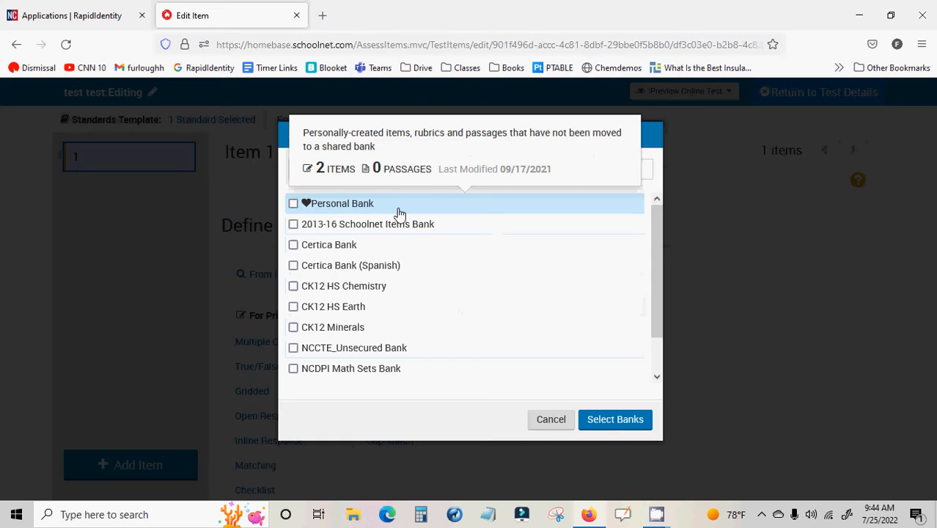
mouse_move(405, 226)
mouse_move(405, 246)
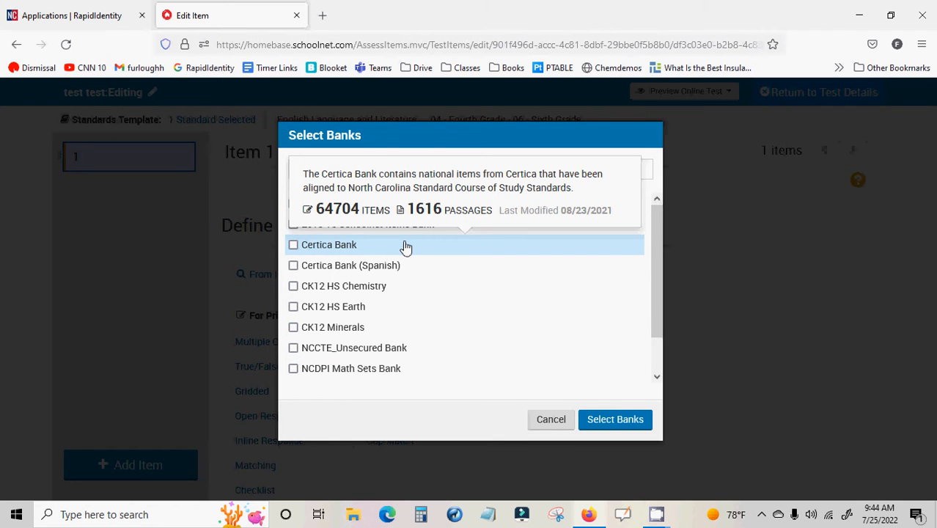
mouse_move(402, 308)
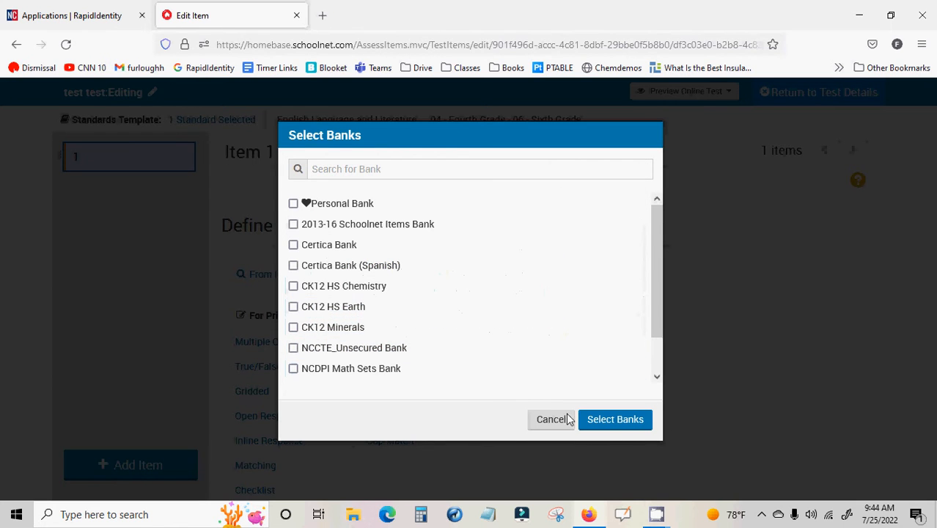
click(620, 424)
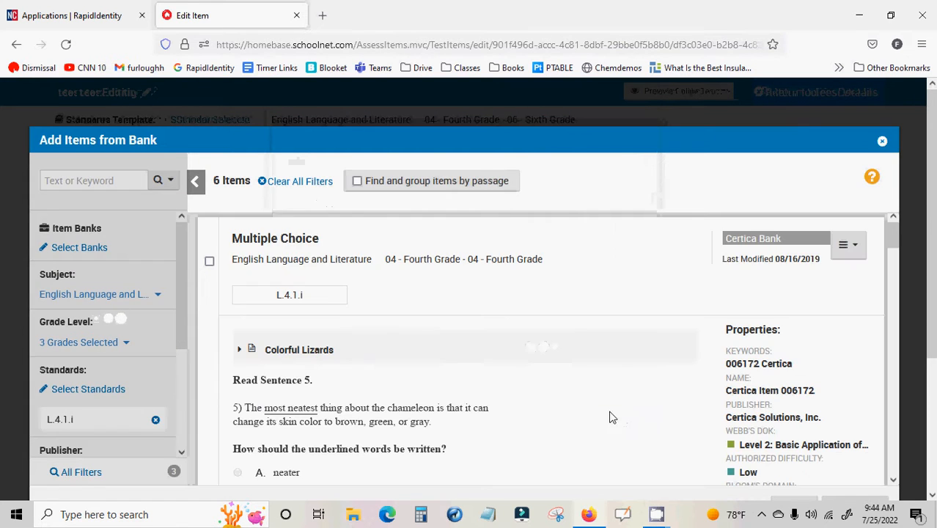
Filter the bank items by Webb's DOK, trying Level 1: Recall and replacing it with Level 2: Basic Application
scroll(125, 271, down, 2)
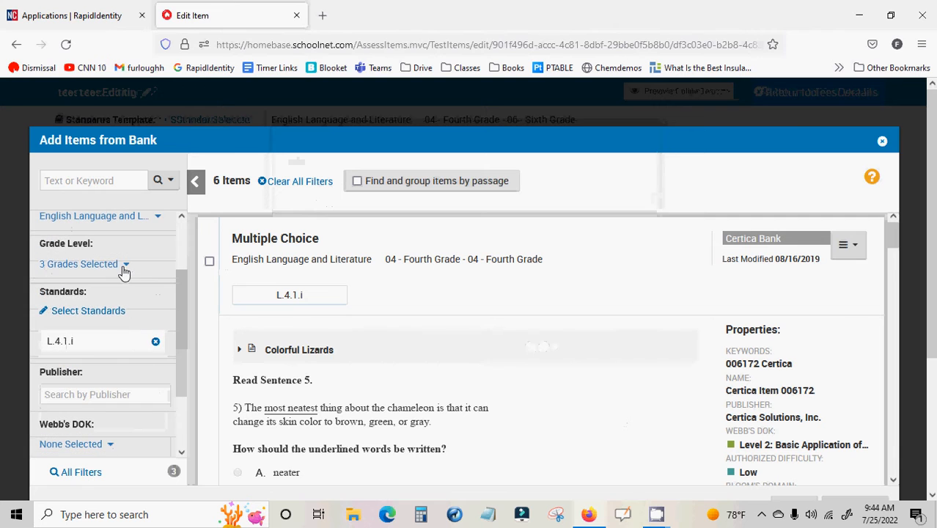
scroll(101, 331, down, 2)
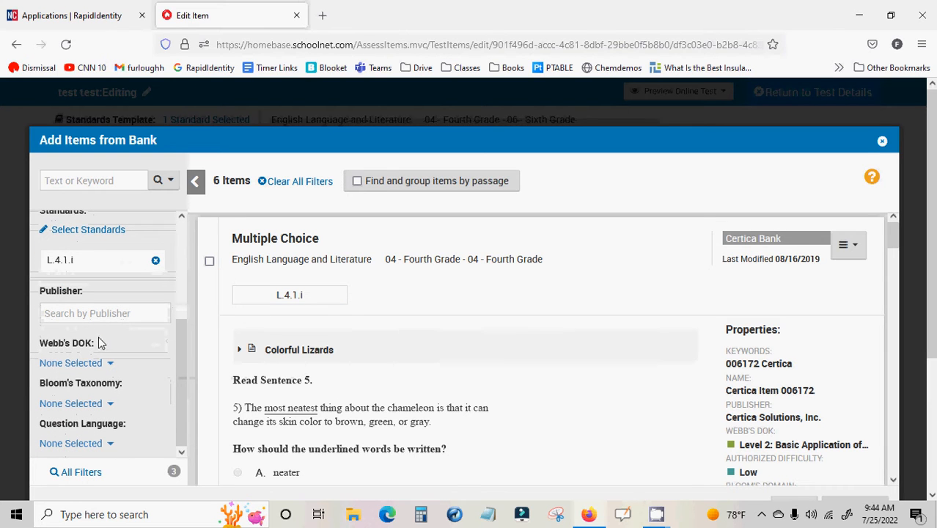
click(73, 363)
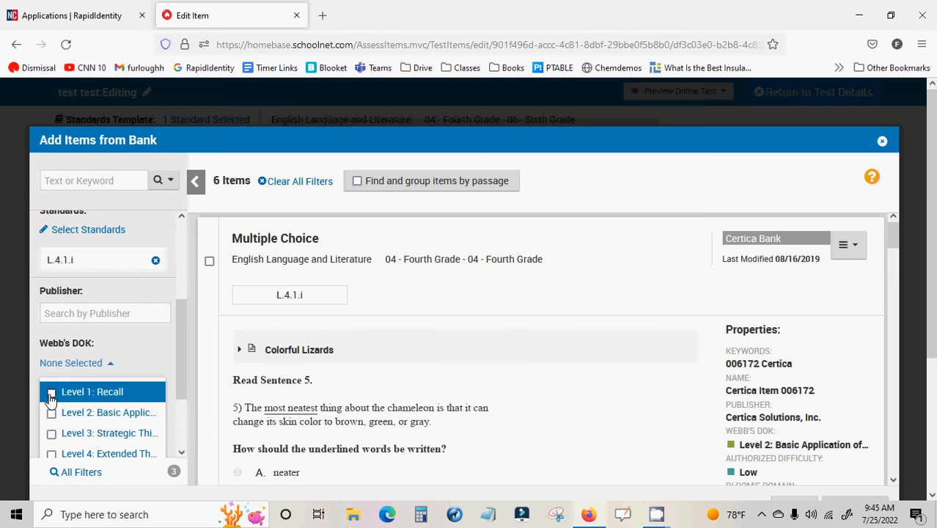
click(51, 394)
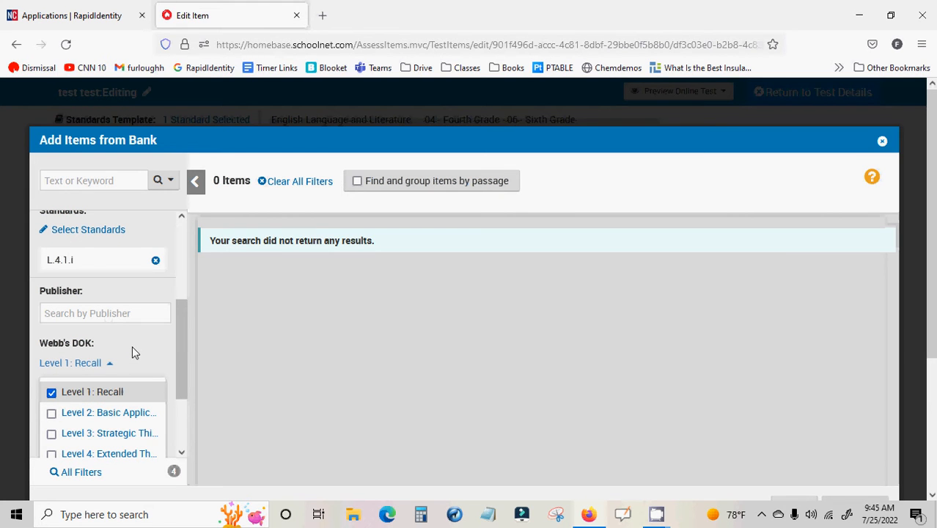
click(51, 393)
click(50, 415)
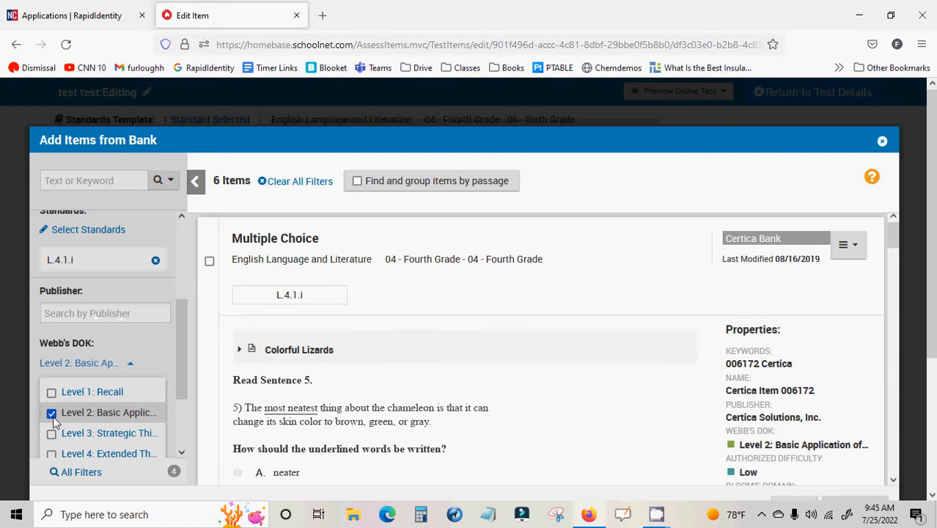
scroll(470, 357, down, 6)
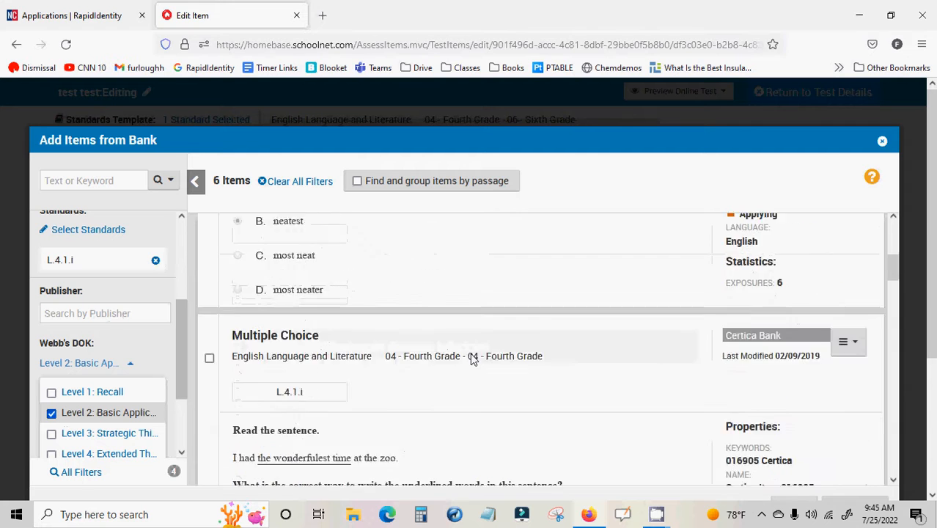
scroll(470, 357, down, 1)
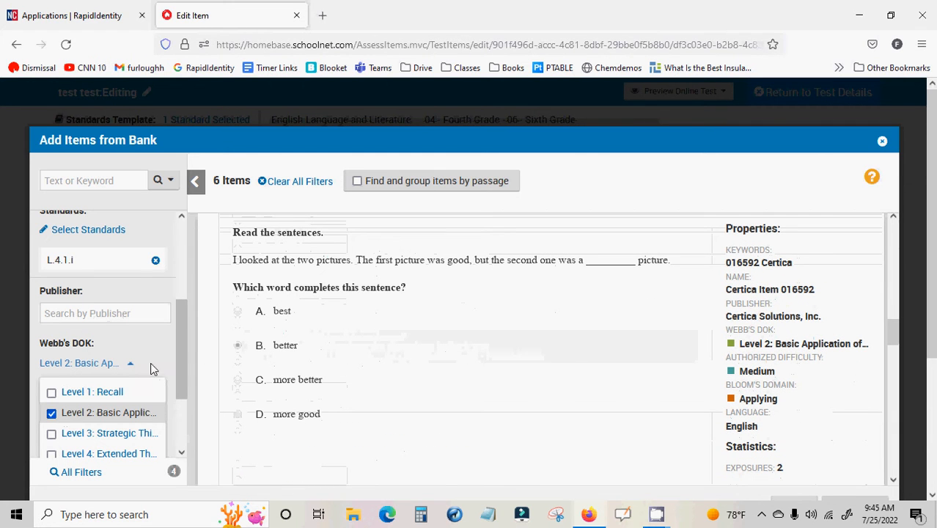
click(130, 364)
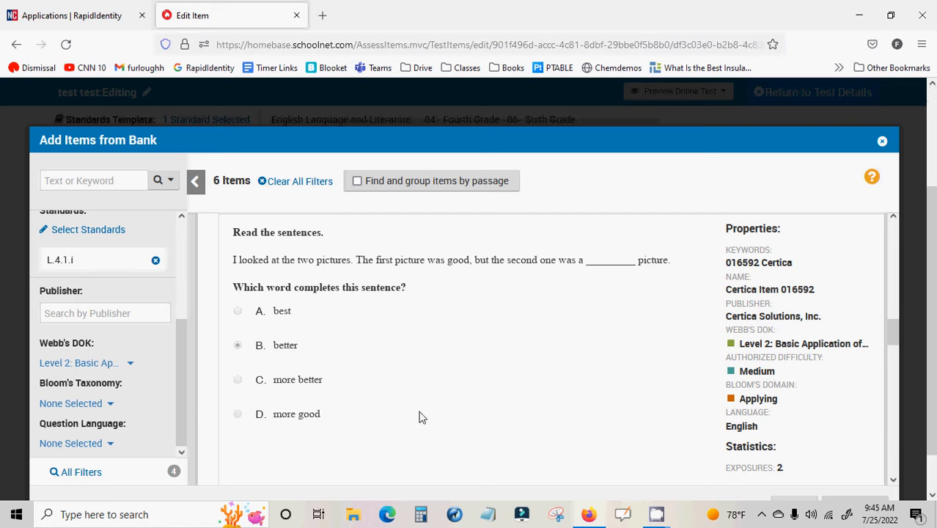
Filter the bank items by question language, choosing English
click(107, 444)
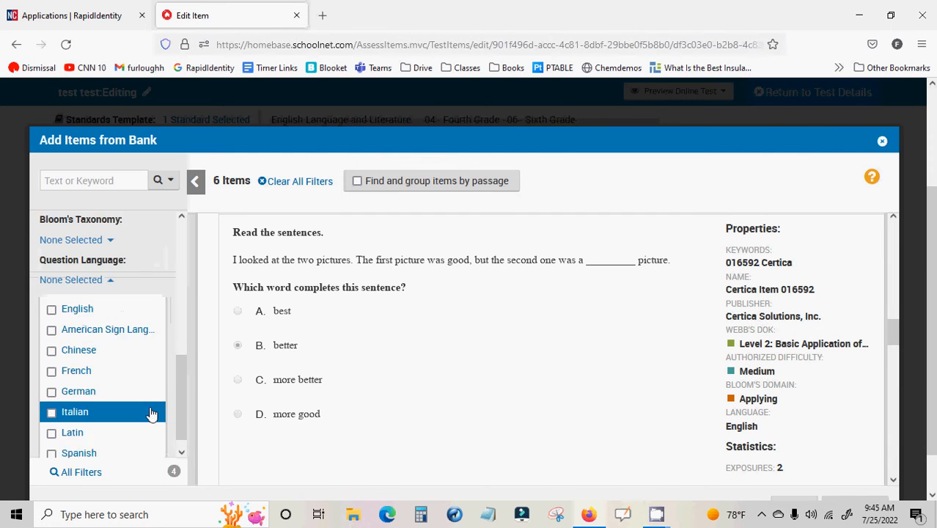
click(52, 295)
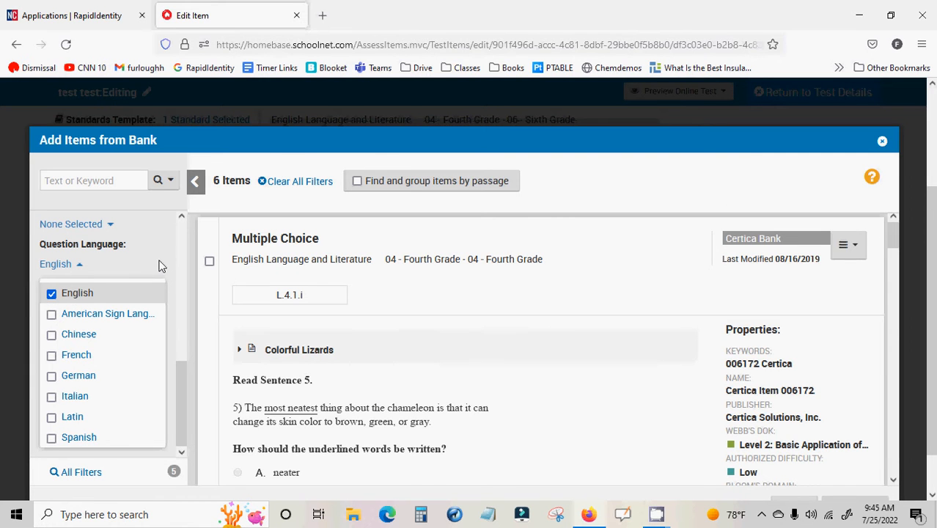
click(79, 265)
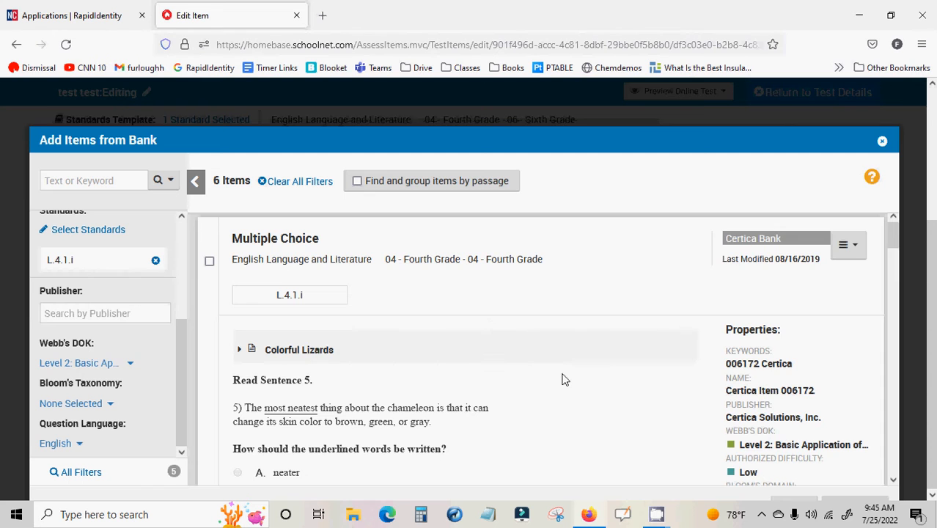
Select the Colorful Lizards item, Certica Item 016592 and The Run and Ride item, and add all three to the test
scroll(564, 379, down, 10)
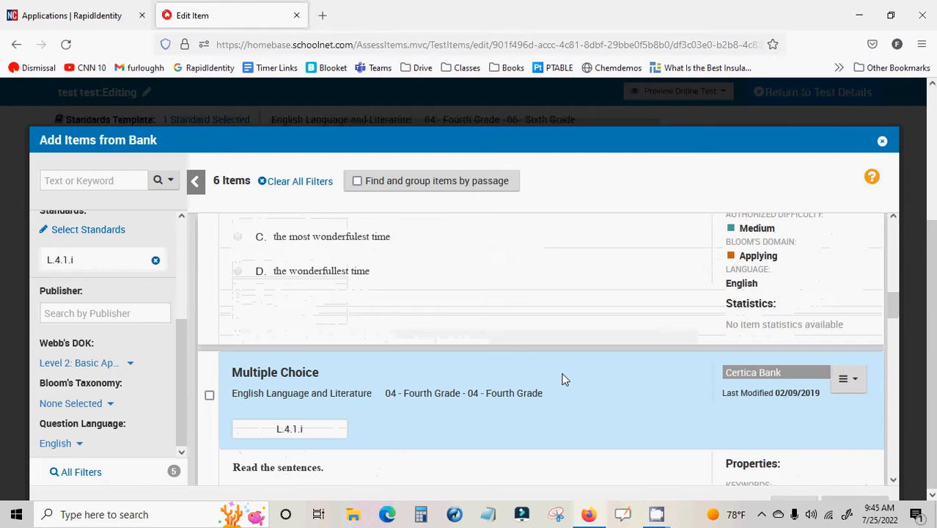
scroll(564, 379, down, 3)
scroll(563, 379, down, 3)
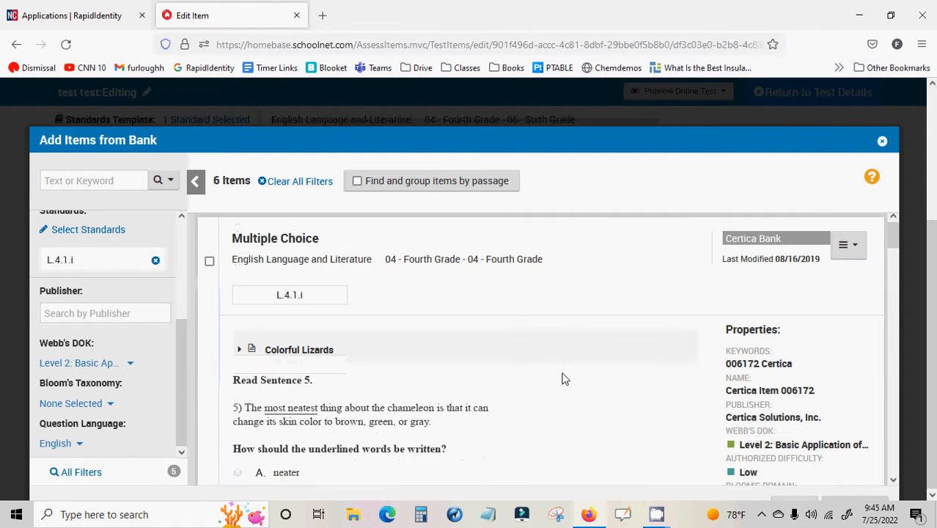
click(211, 264)
scroll(235, 272, down, 8)
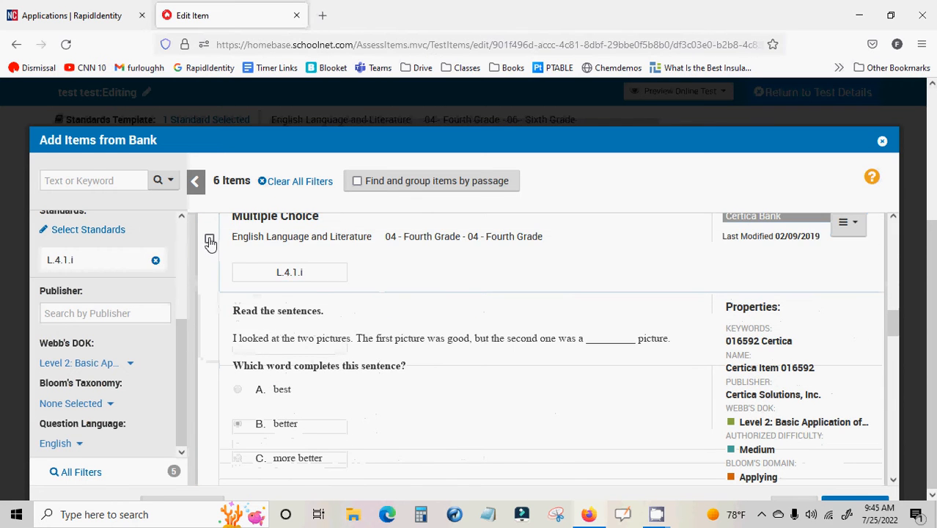
click(209, 238)
scroll(469, 375, down, 5)
scroll(473, 375, down, 6)
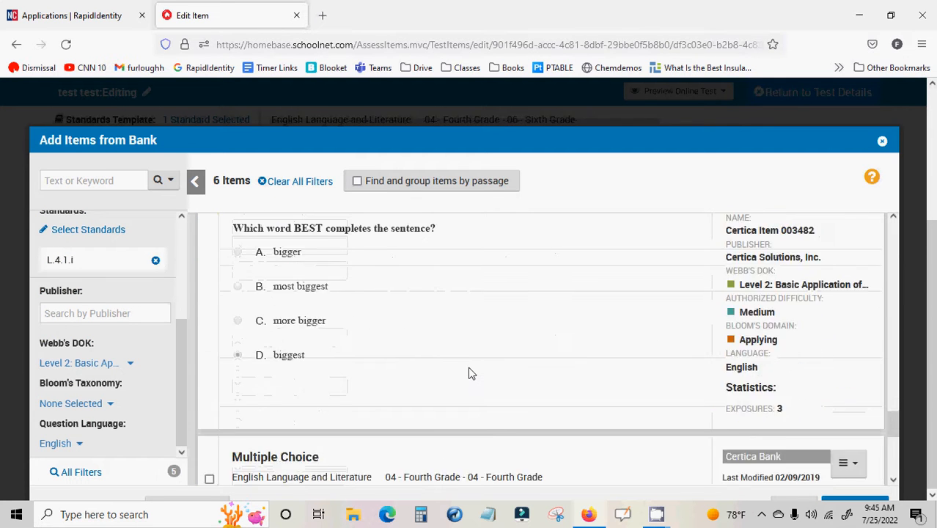
click(210, 278)
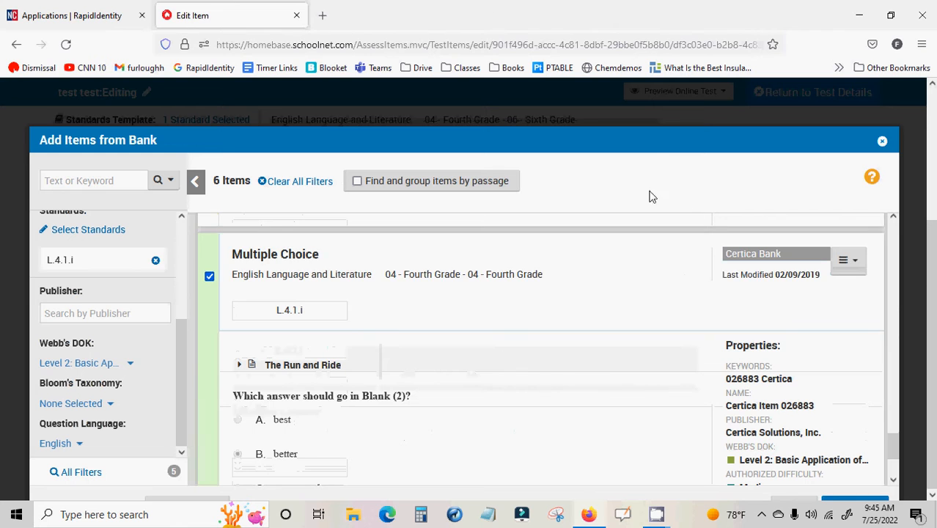
scroll(746, 396, down, 3)
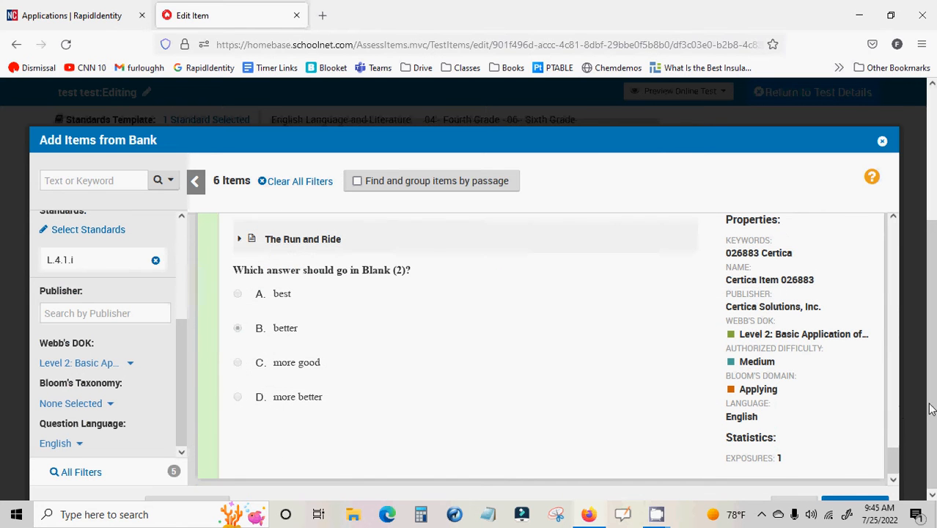
click(858, 503)
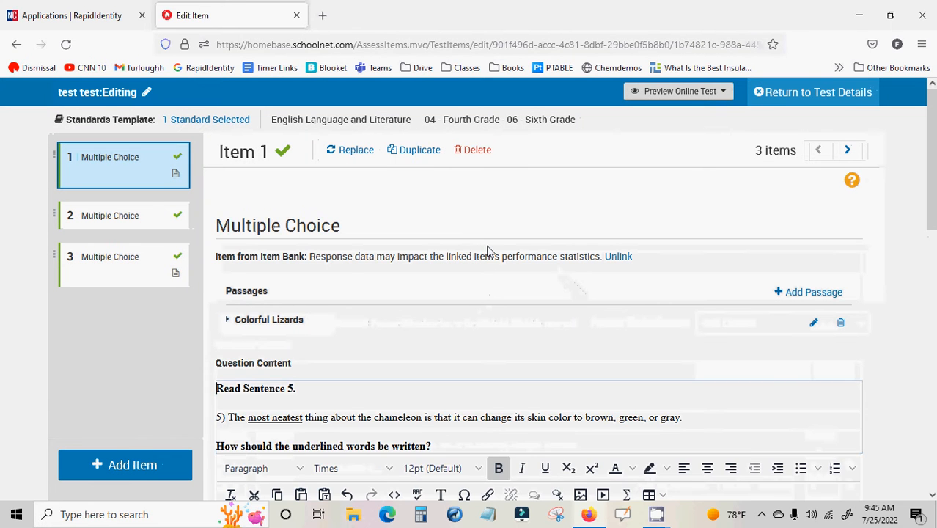
Review the three added multiple-choice items, checking their passages, question content and answers in the item editor
scroll(476, 247, down, 3)
scroll(440, 234, up, 3)
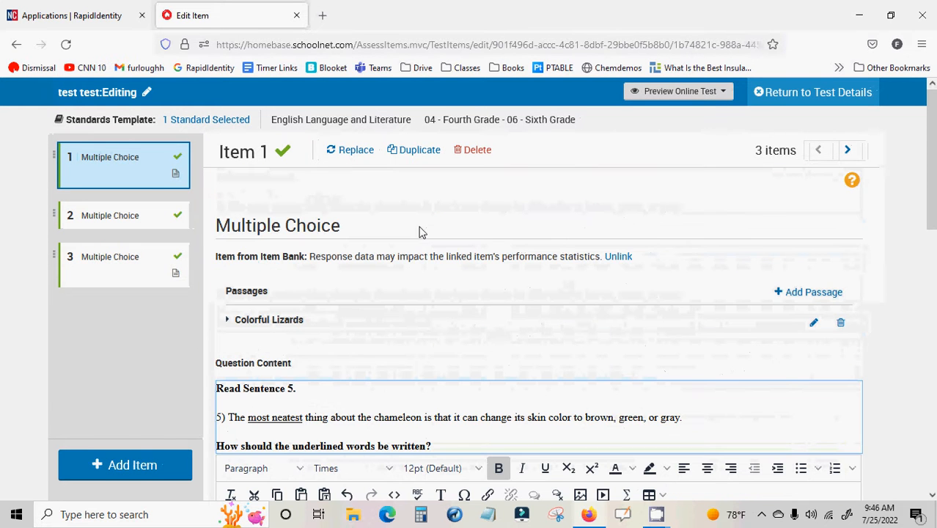
click(139, 220)
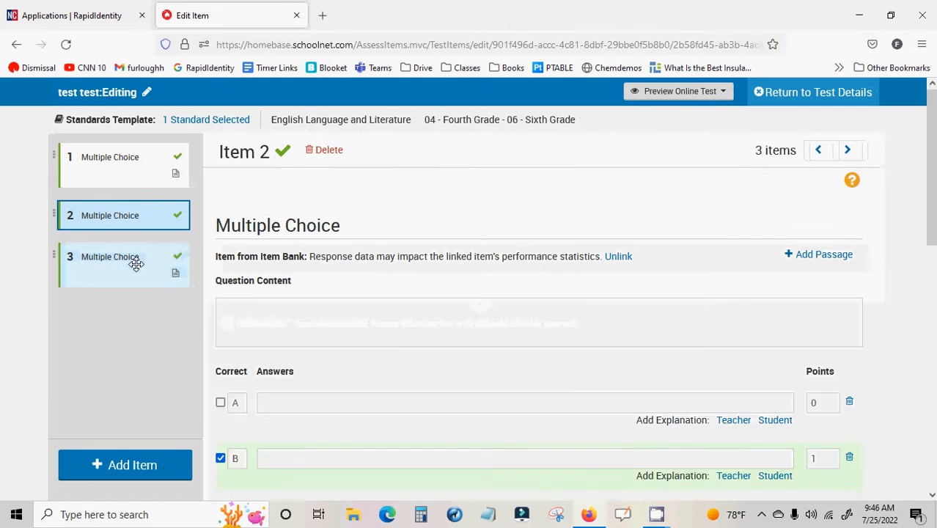
click(140, 258)
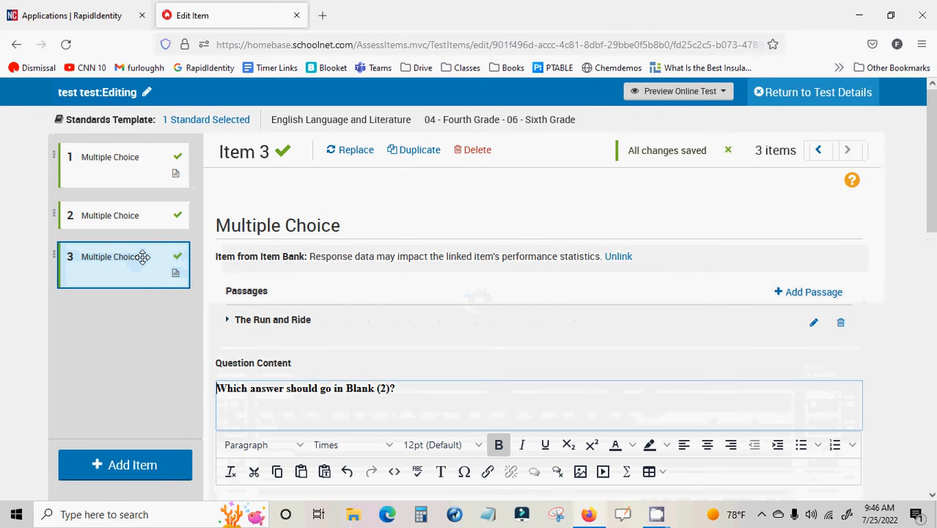
scroll(506, 370, down, 7)
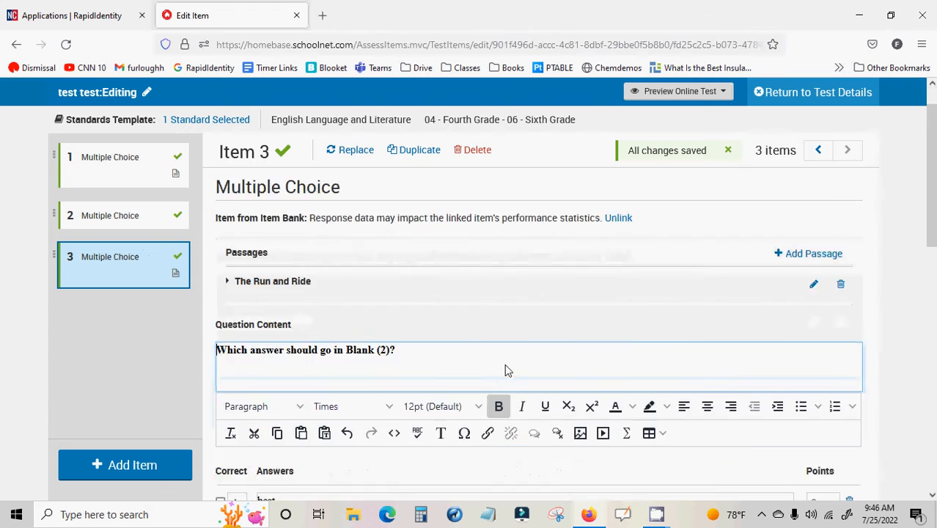
scroll(502, 366, up, 7)
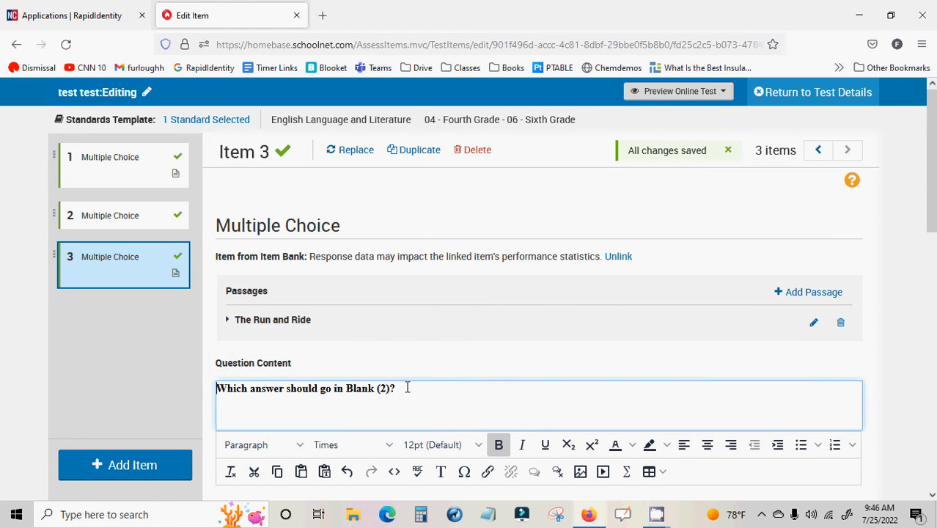
scroll(455, 364, down, 4)
scroll(456, 365, up, 4)
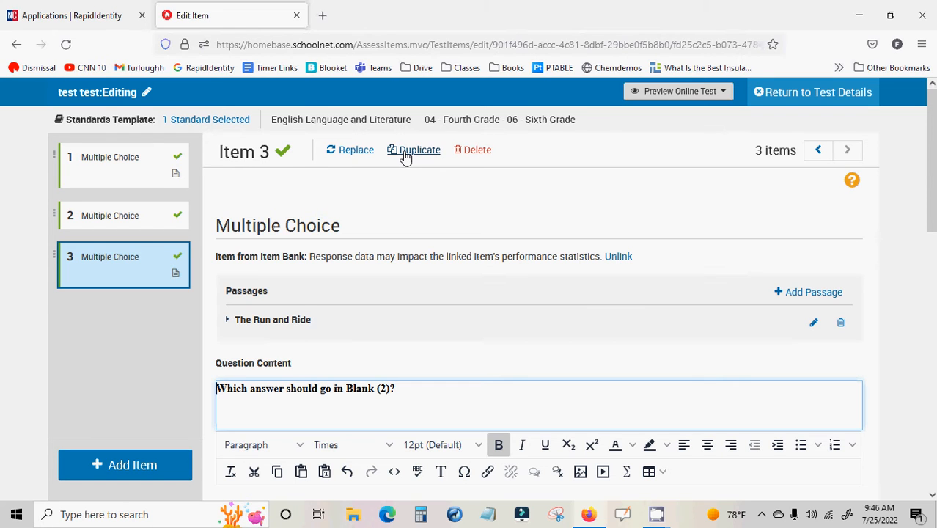
Return to the test details, saving the changes to item 3, and view the item summary
click(778, 95)
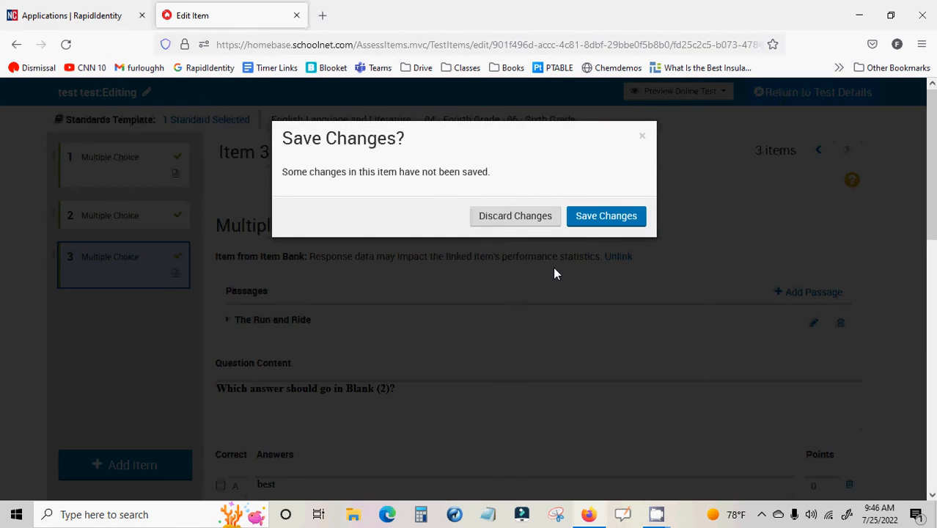
click(606, 220)
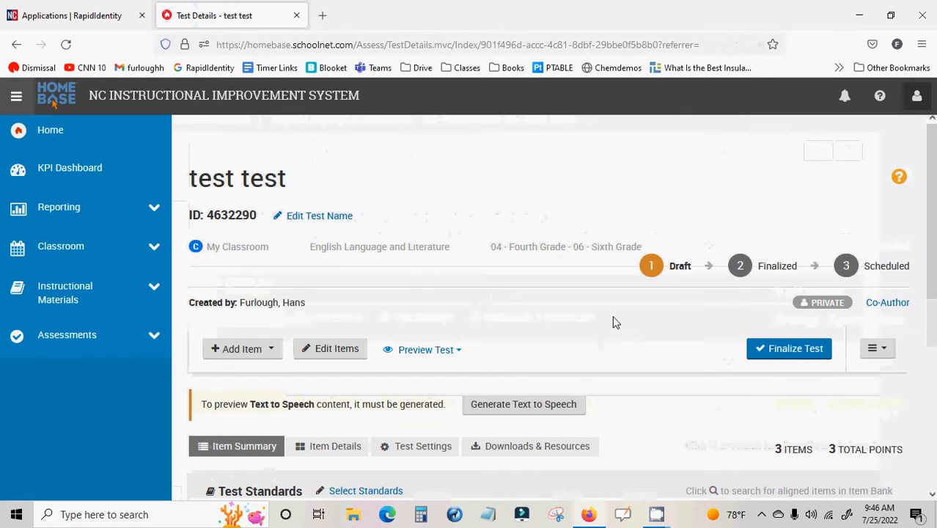
scroll(614, 323, down, 2)
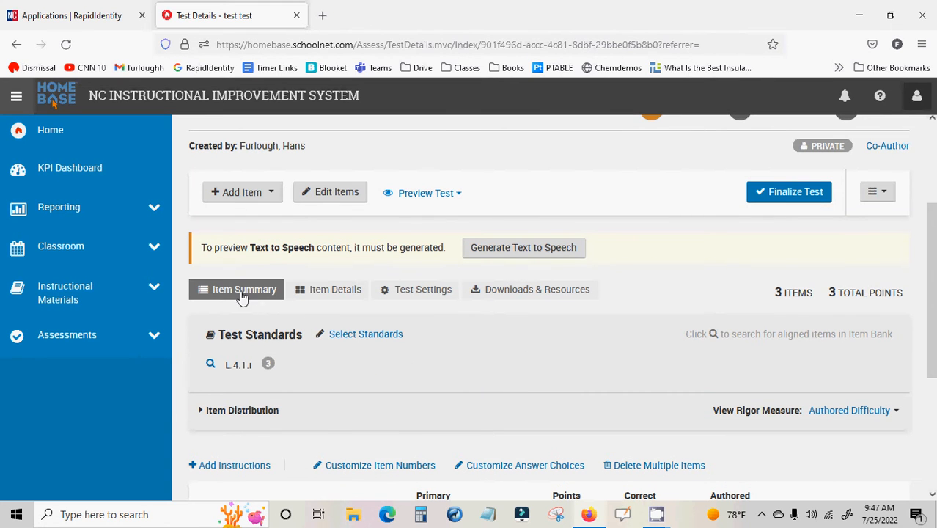
Review the item details of the test, reading through the Colorful Lizards passage and the items below it
scroll(272, 323, down, 1)
click(339, 214)
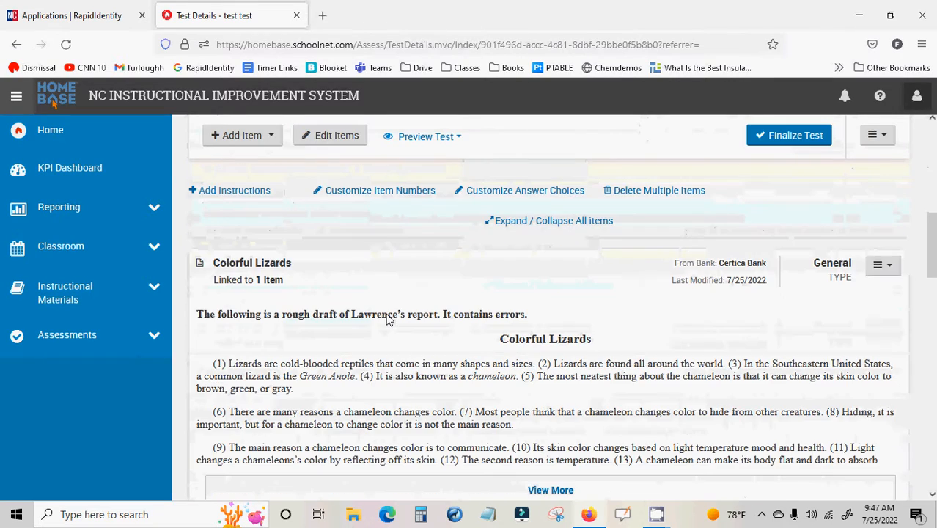
scroll(388, 319, down, 3)
scroll(387, 318, up, 4)
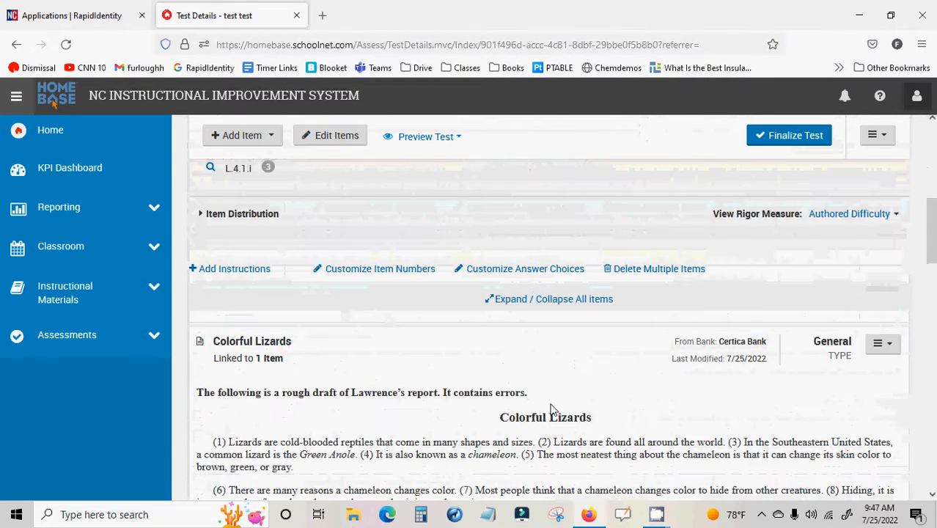
scroll(573, 454, down, 4)
scroll(570, 451, down, 4)
scroll(334, 423, up, 12)
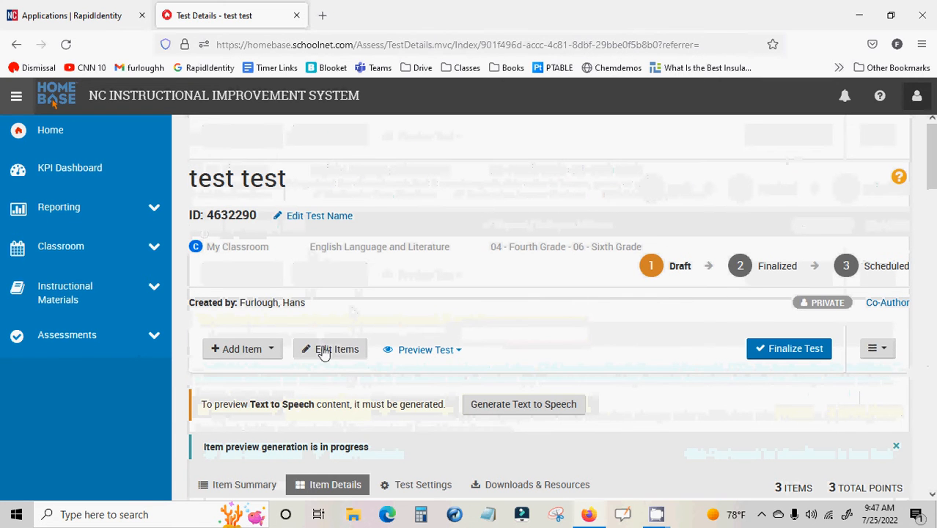
Examine the test settings, including restrictions, score groups, test item defaults and properties
scroll(419, 367, down, 2)
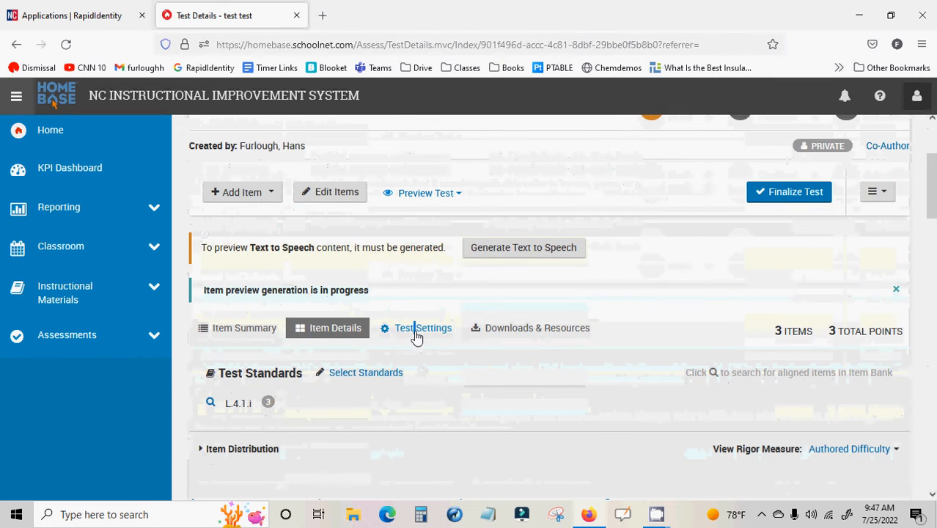
click(416, 330)
scroll(452, 396, down, 4)
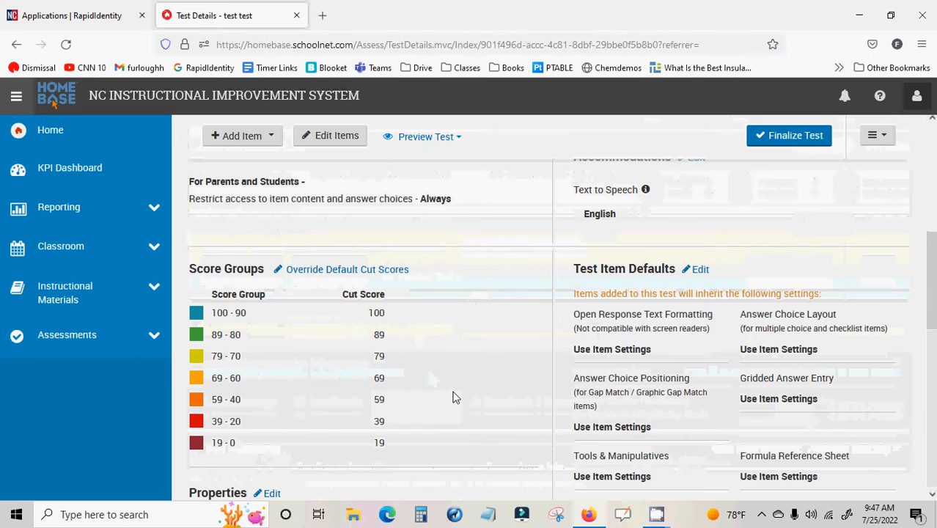
scroll(453, 396, down, 8)
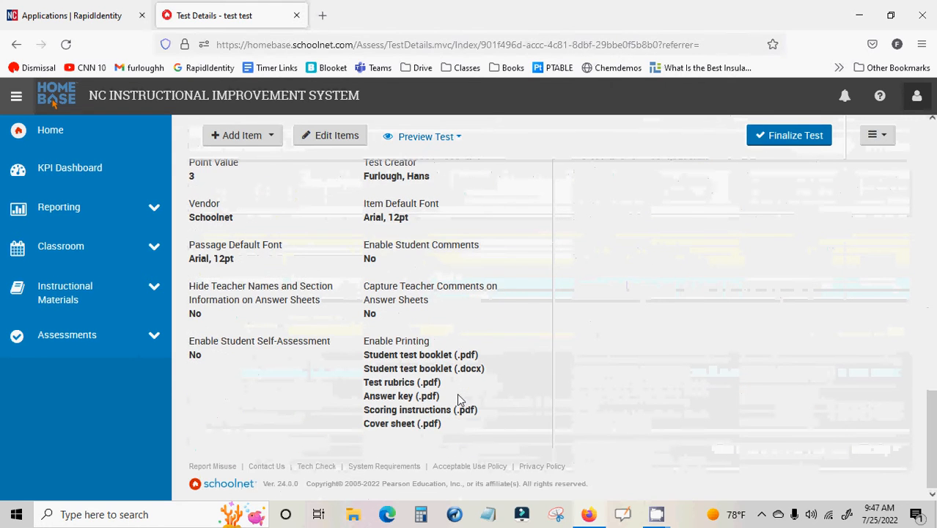
scroll(457, 396, up, 10)
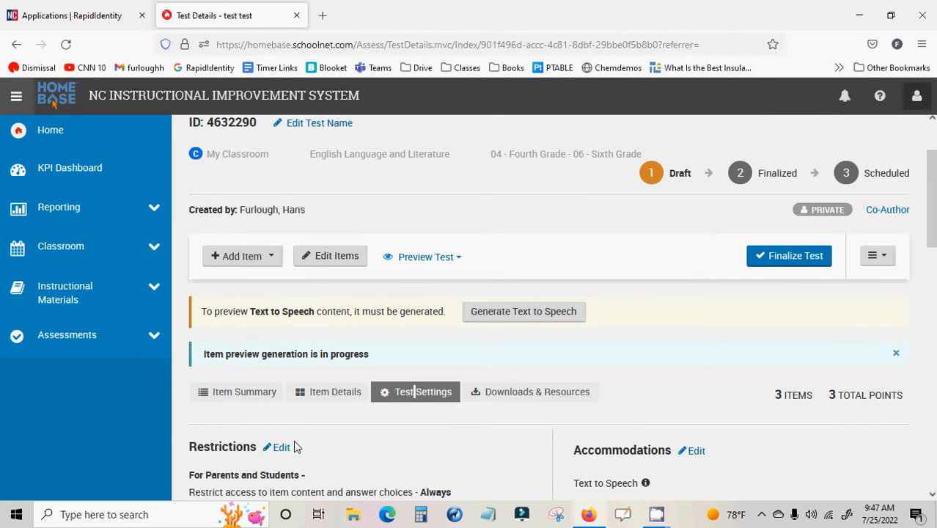
Open the test's accommodations for editing and save them with Text to Speech in English
scroll(704, 449, down, 3)
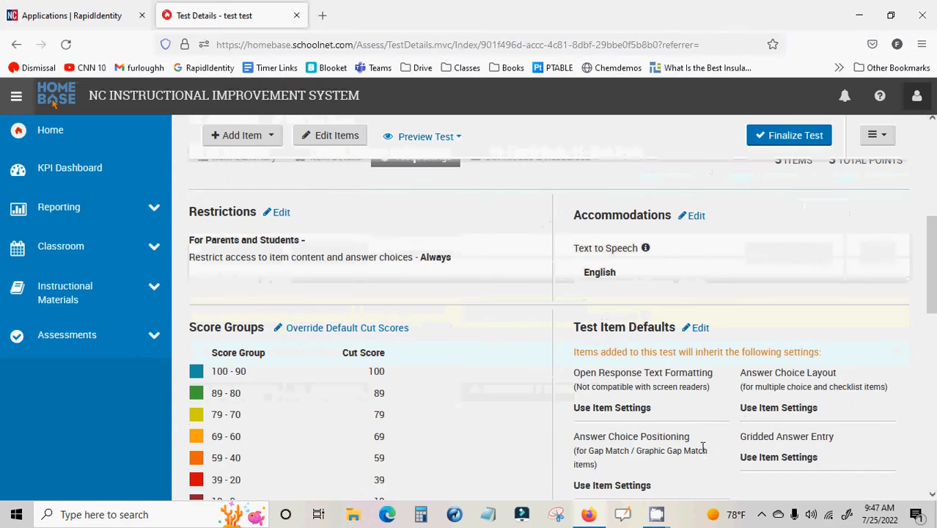
click(698, 217)
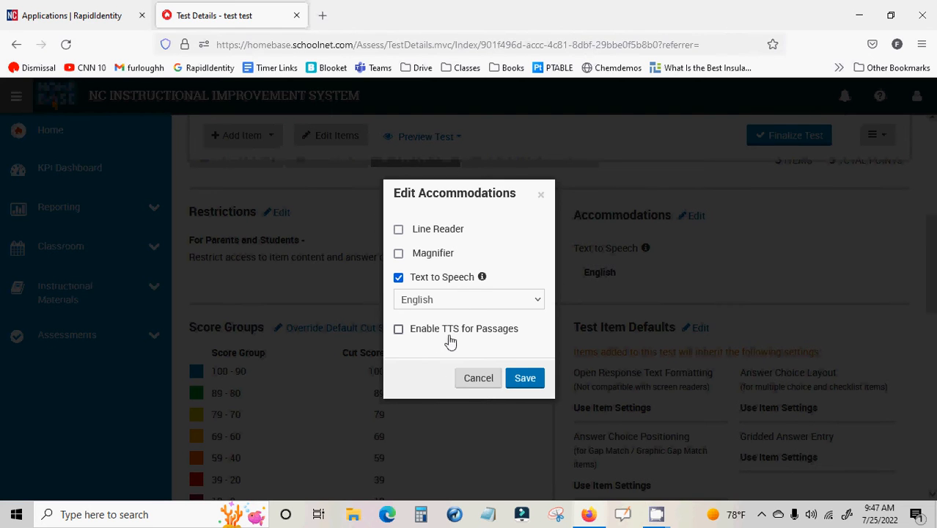
click(525, 379)
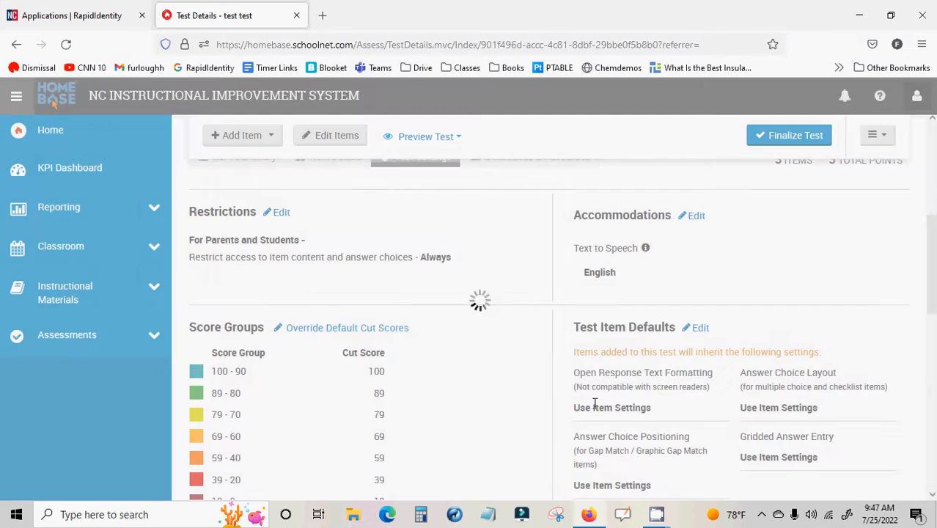
Generate the student test booklet as a PDF from the test's downloads and save it as 4632290_TestBooklet in the Downloads folder
scroll(525, 402, up, 3)
click(525, 396)
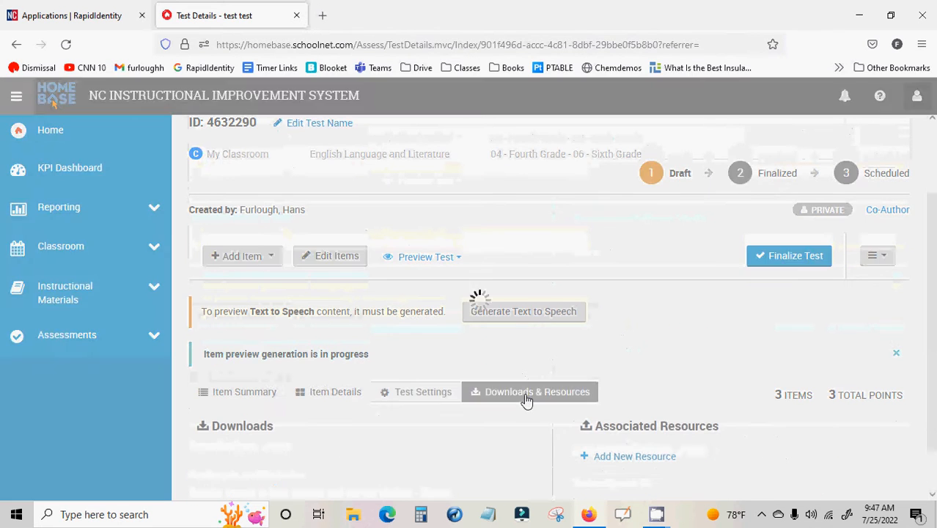
scroll(498, 351, down, 2)
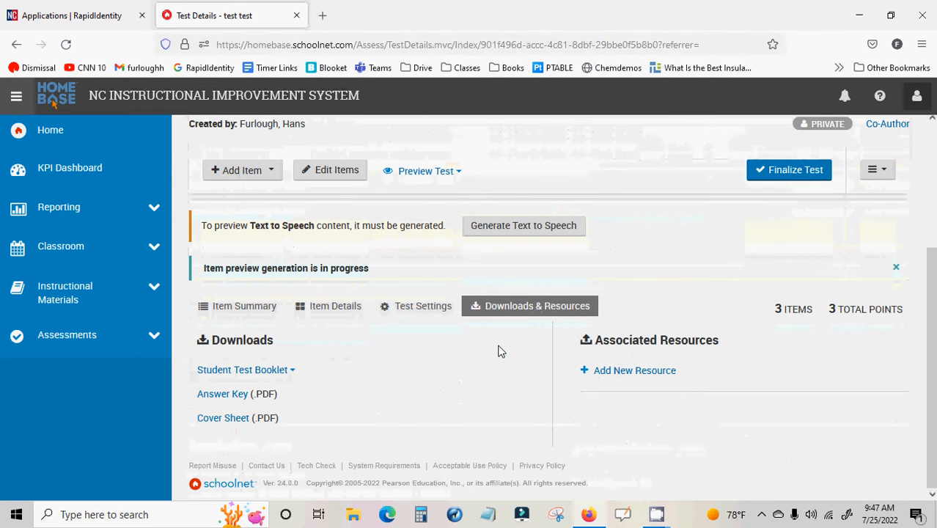
click(292, 371)
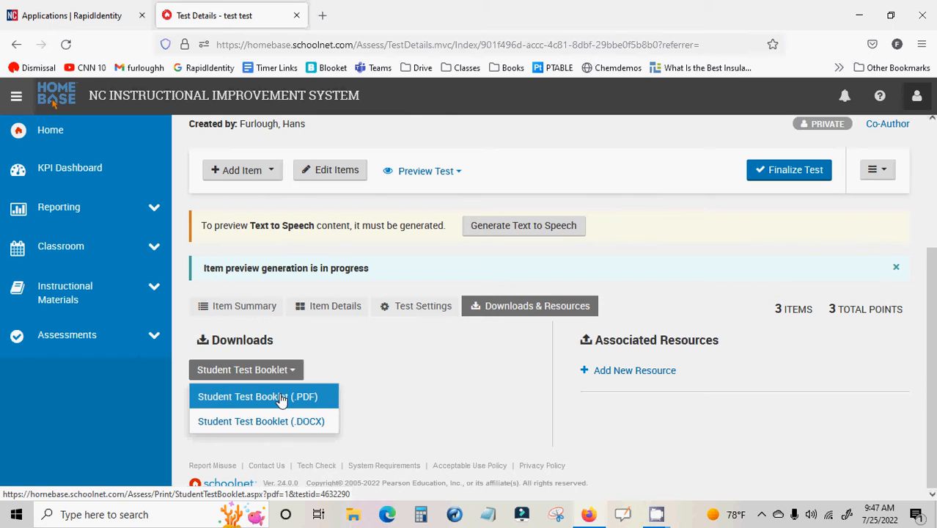
click(280, 398)
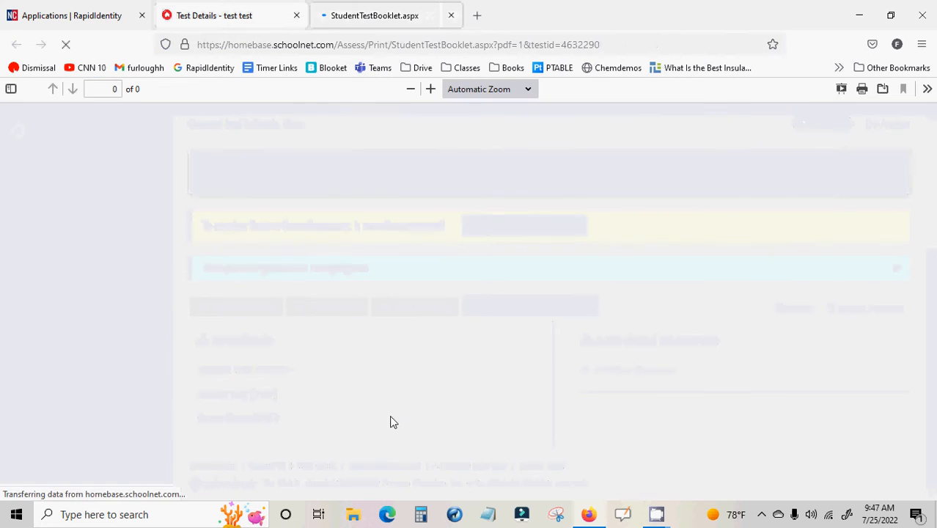
click(883, 89)
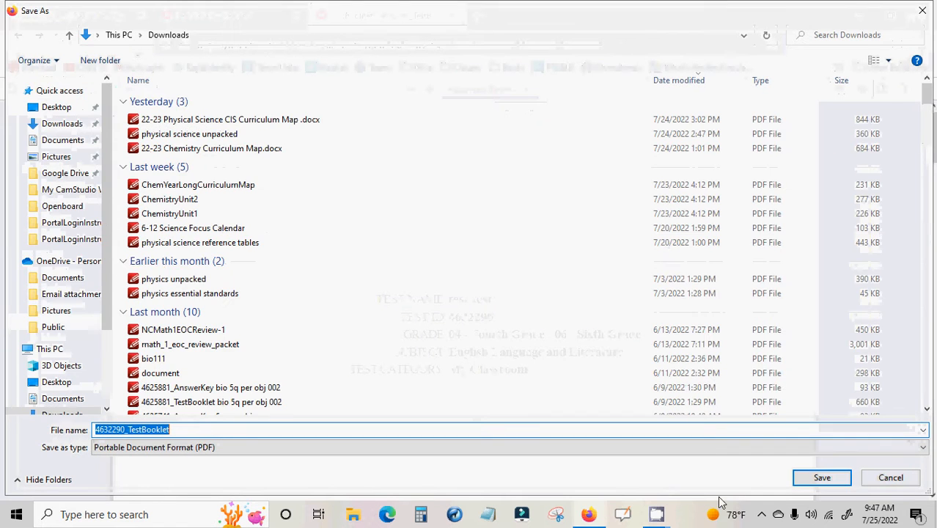
click(807, 478)
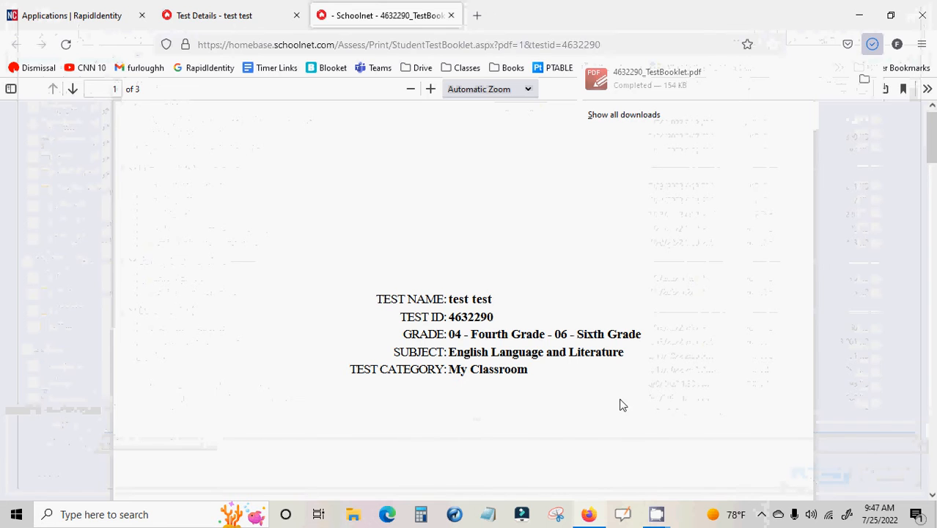
Return to the test details, generate the answer key PDF and save it as 4632290_AnswerKey in the Downloads folder
click(246, 16)
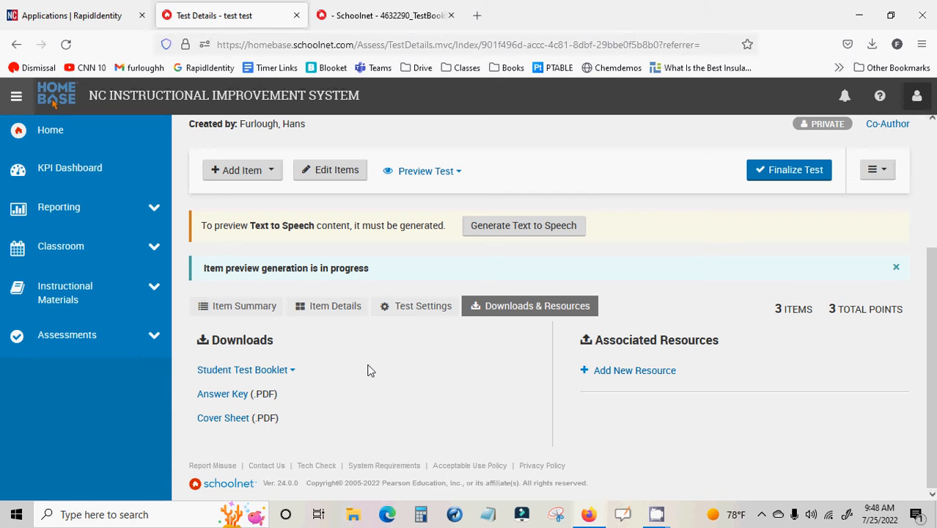
click(241, 396)
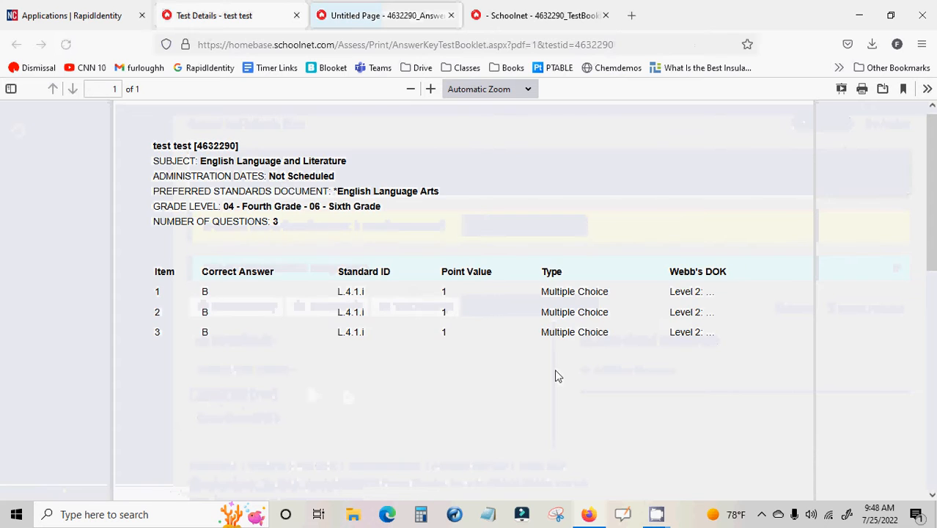
click(883, 89)
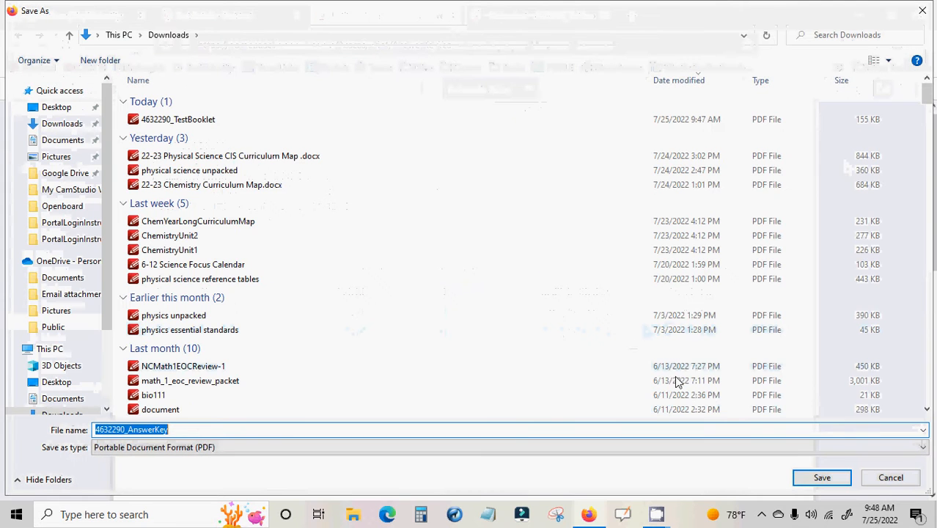
click(822, 478)
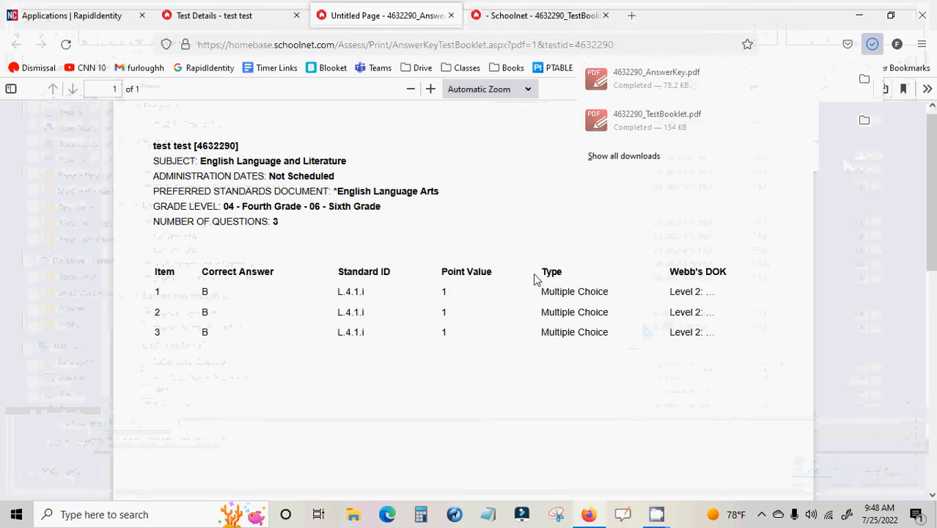
Switch to File Explorer, locate the saved 4632290_AnswerKey file in the Downloads folder, and minimize the window
click(354, 517)
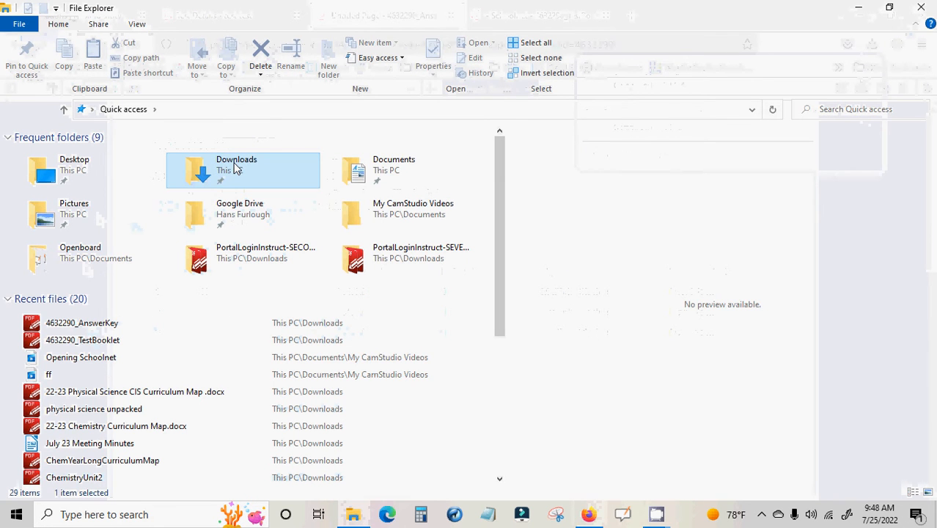
double_click(236, 165)
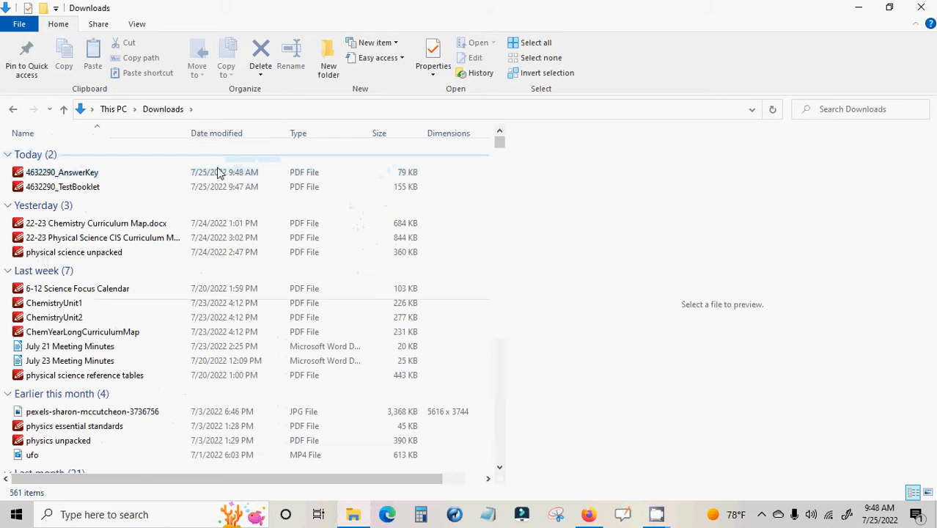
click(50, 176)
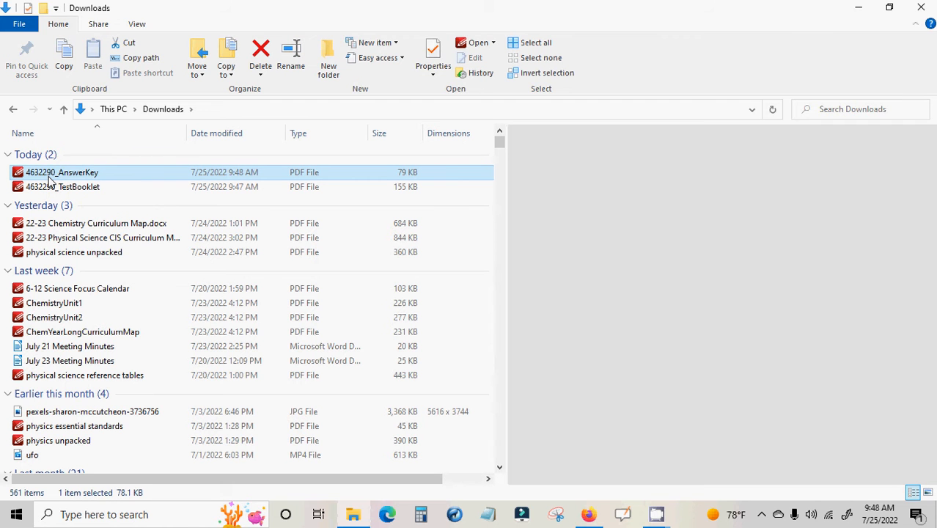
click(859, 8)
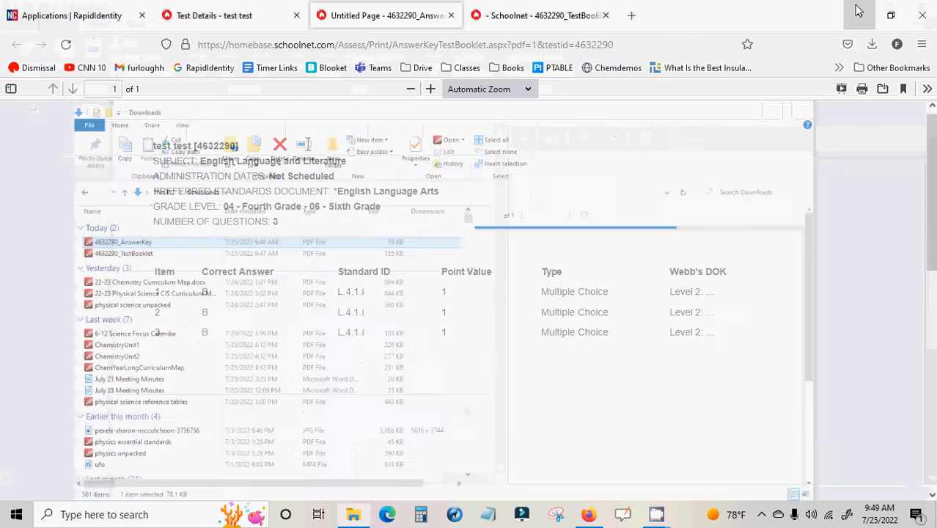
Go back to the test details page and highlight the test's ID number beneath its name
click(215, 15)
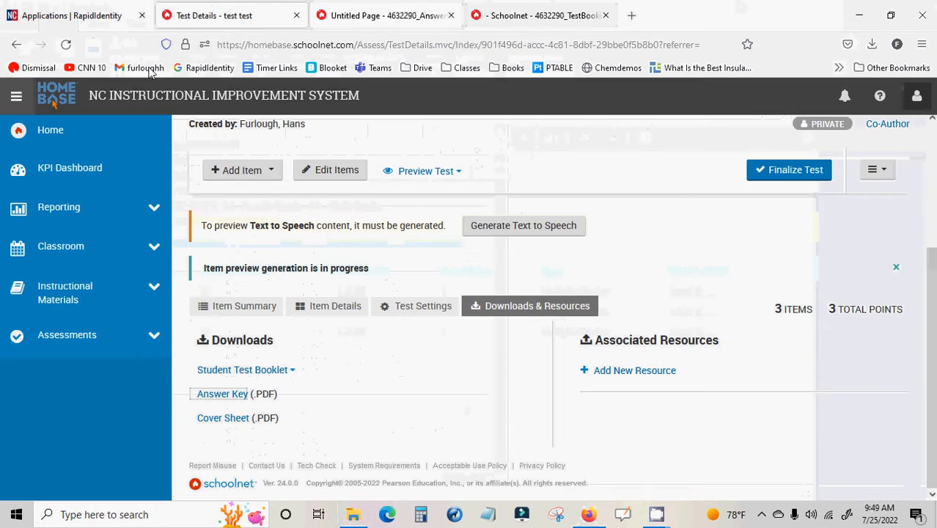
scroll(274, 333, up, 3)
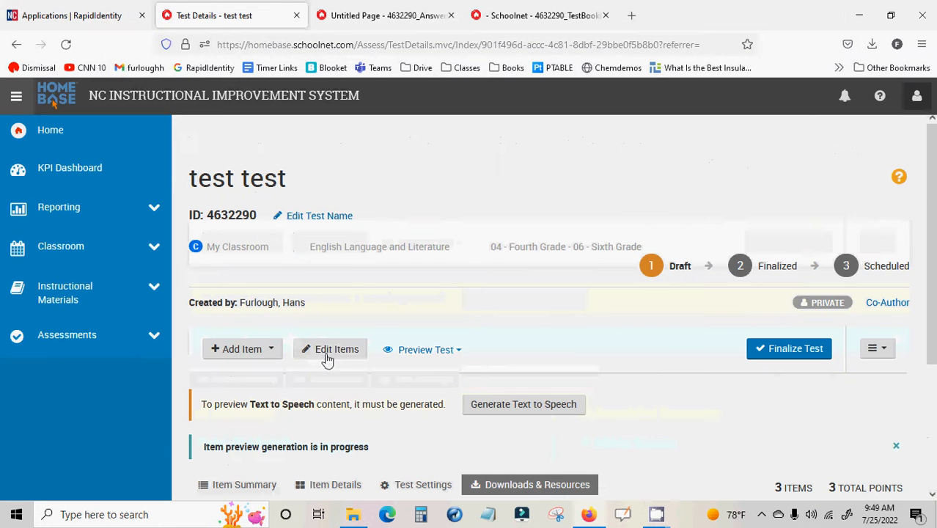
double_click(232, 215)
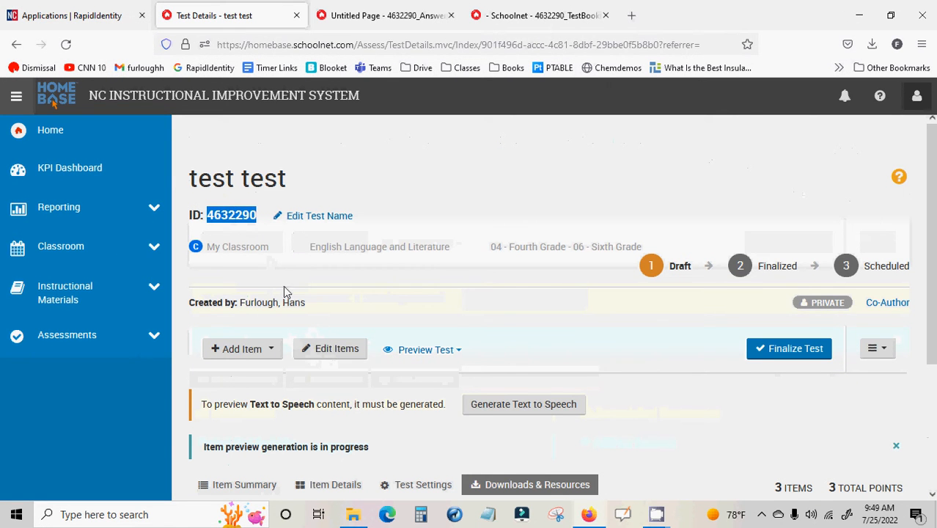
Finalize the test and accept that it can no longer be changed
scroll(631, 334, down, 3)
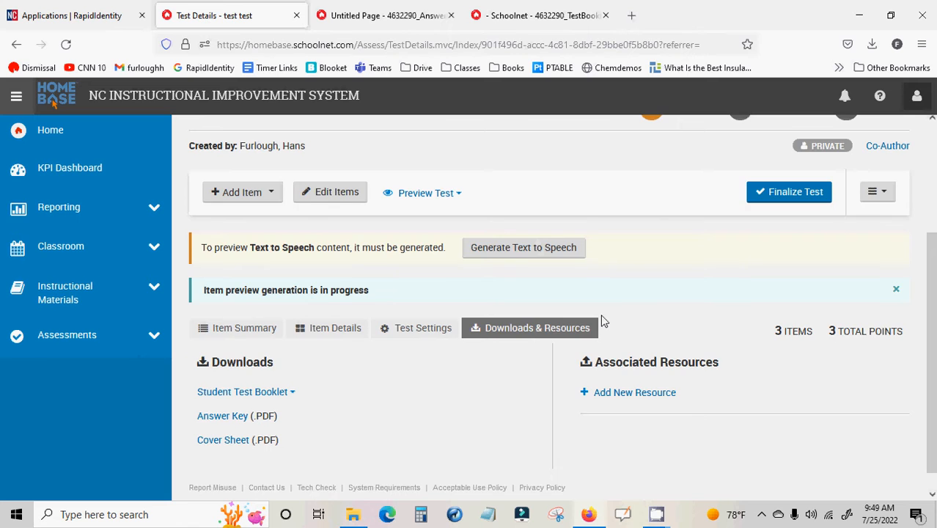
scroll(602, 321, up, 2)
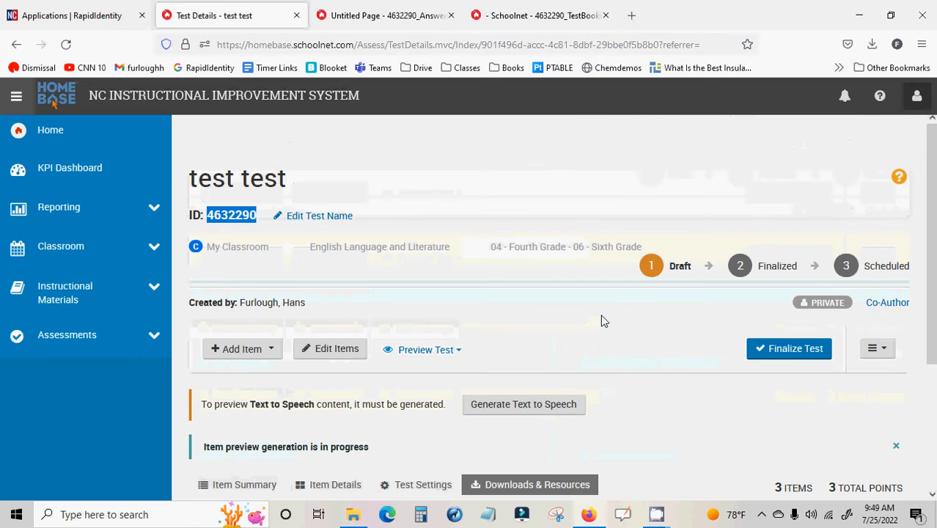
click(781, 357)
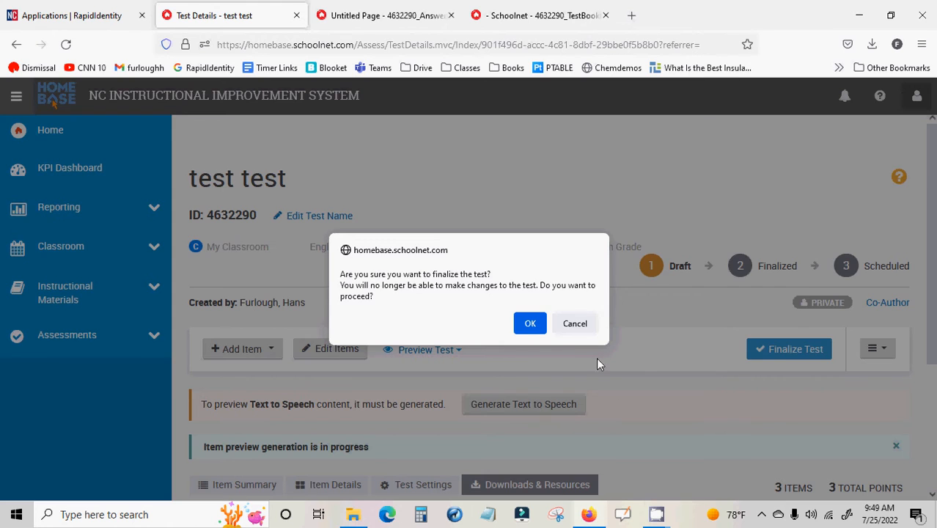
click(531, 323)
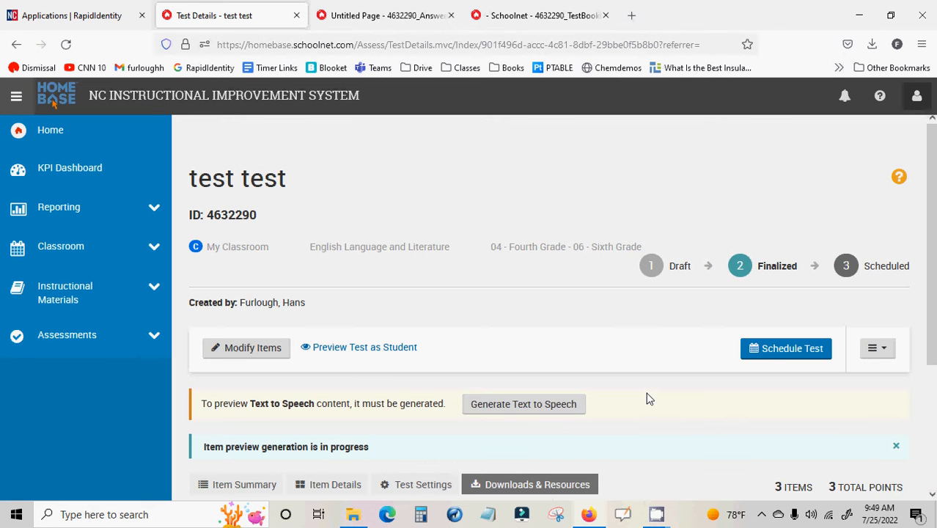
Begin scheduling the finalized test and set its start date to 07/27/2022
click(796, 357)
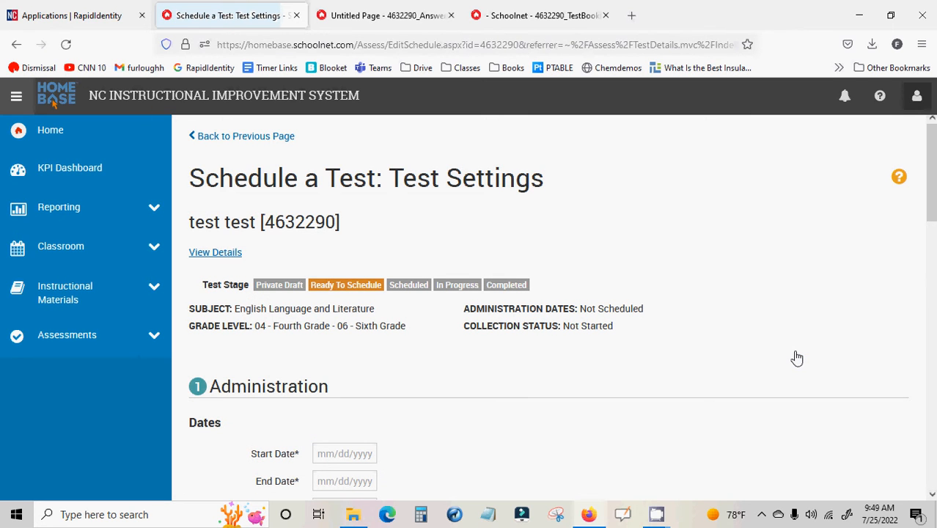
scroll(659, 432, down, 3)
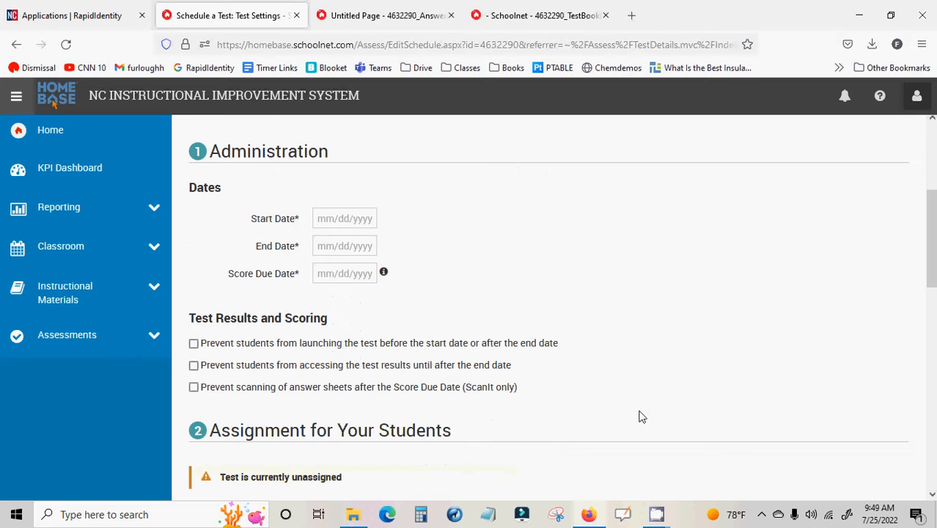
click(335, 219)
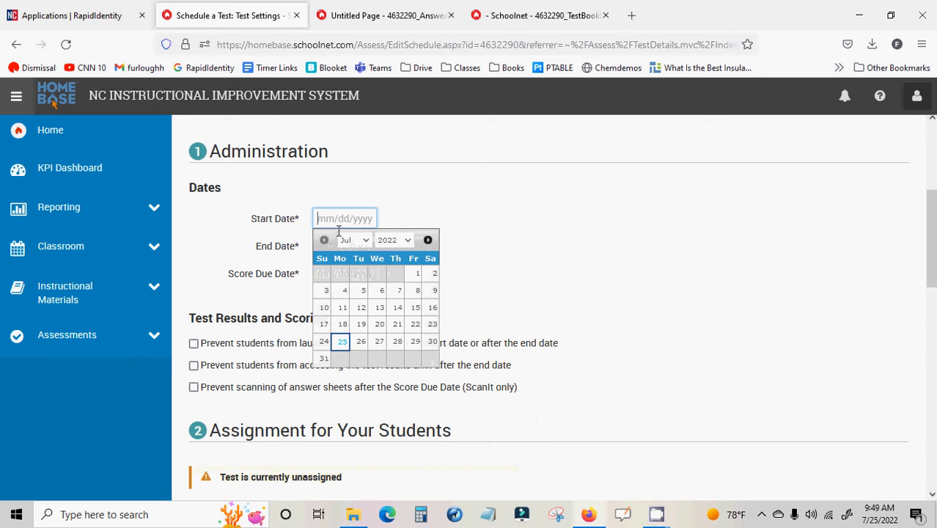
click(379, 341)
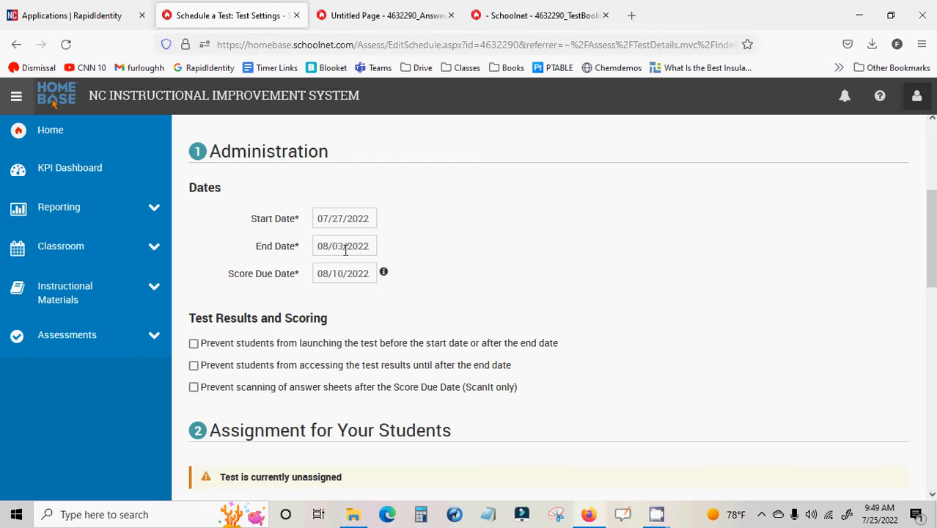
Set the test's end date to 08/01/2022, then check the score due date's calendar and its explanatory note
click(345, 250)
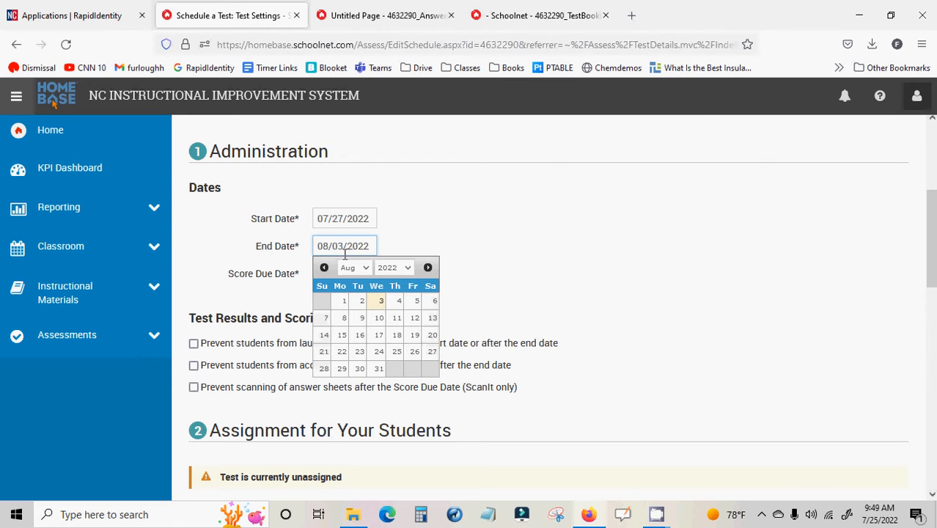
click(344, 307)
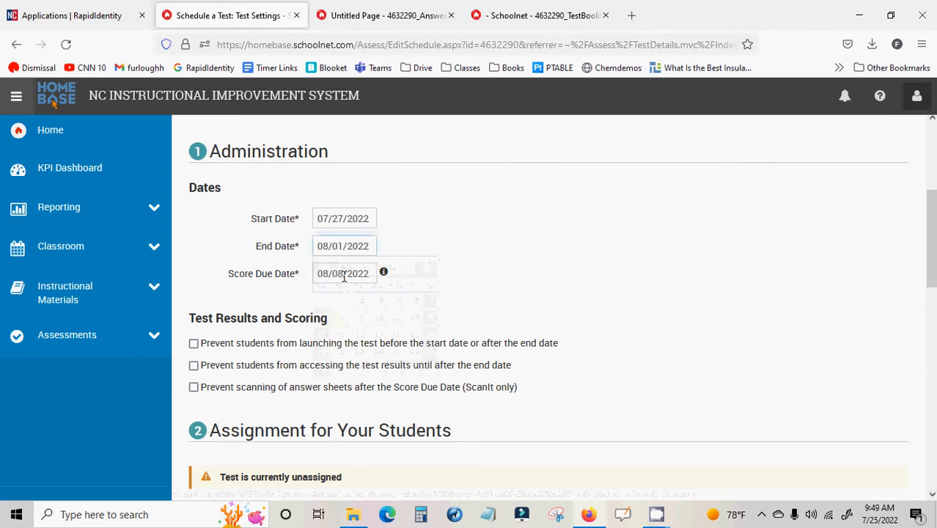
click(342, 272)
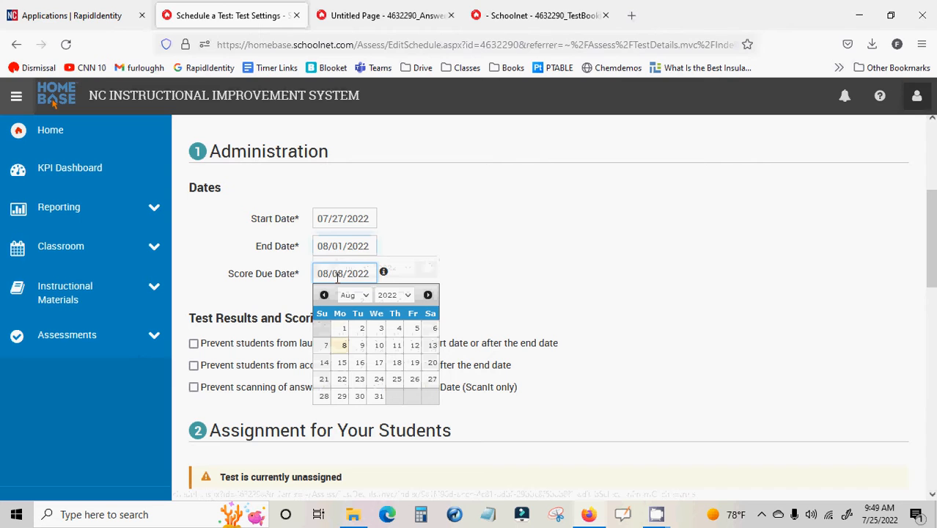
double_click(337, 275)
click(536, 246)
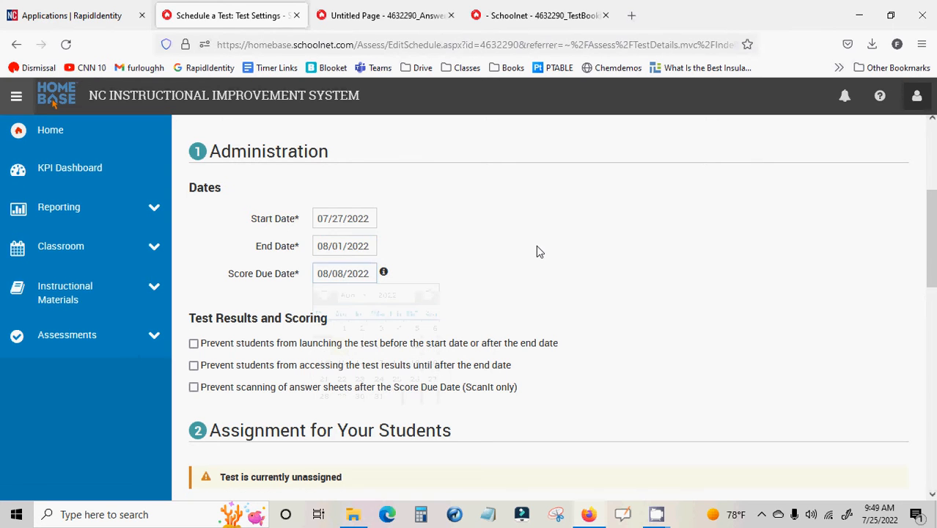
mouse_move(384, 275)
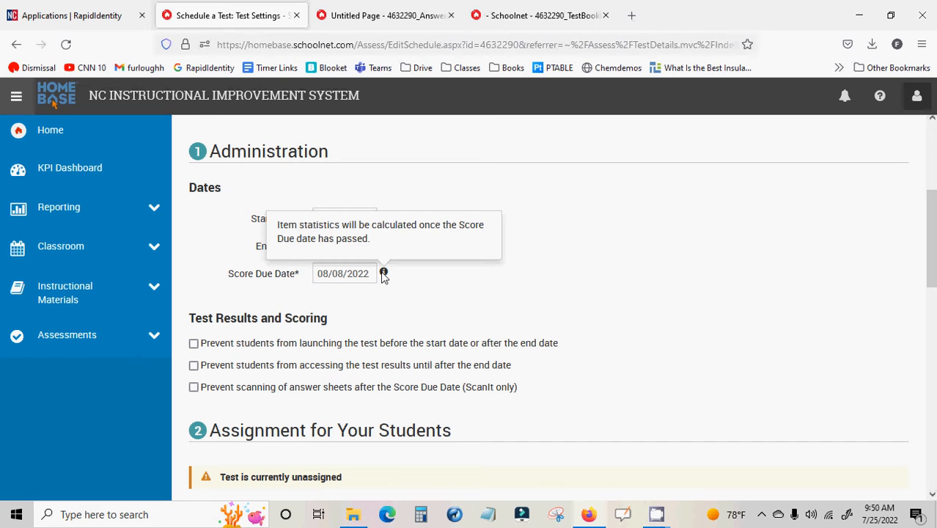
Prevent students from launching the test outside the start and end dates and from accessing results until after the end date
scroll(428, 295, down, 1)
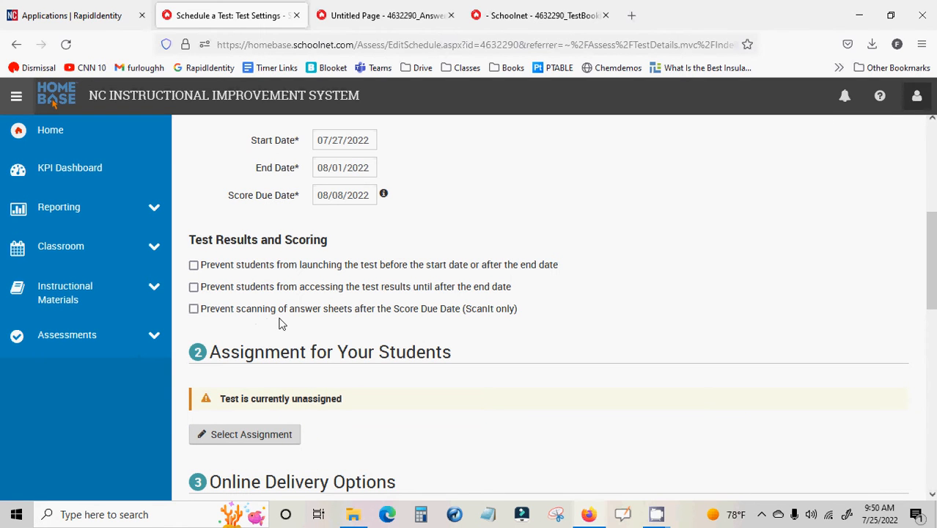
scroll(297, 292, down, 1)
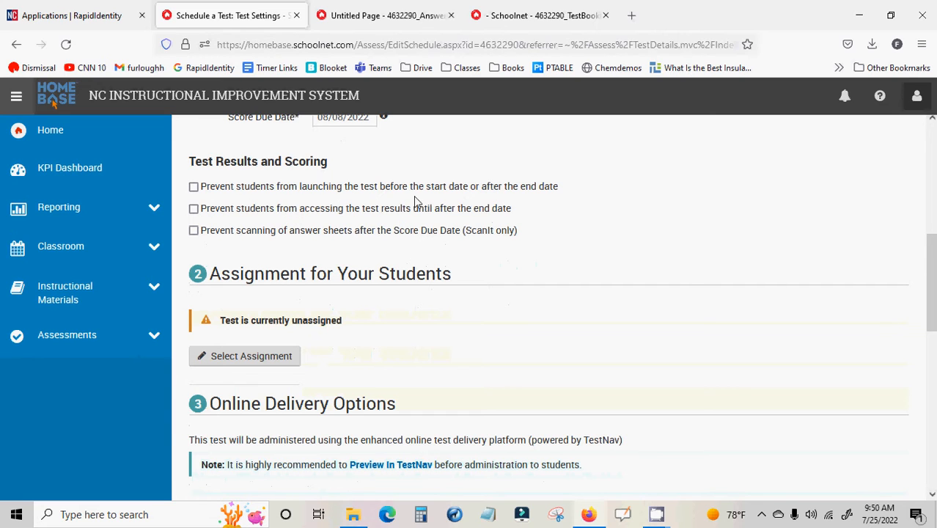
click(194, 187)
click(194, 209)
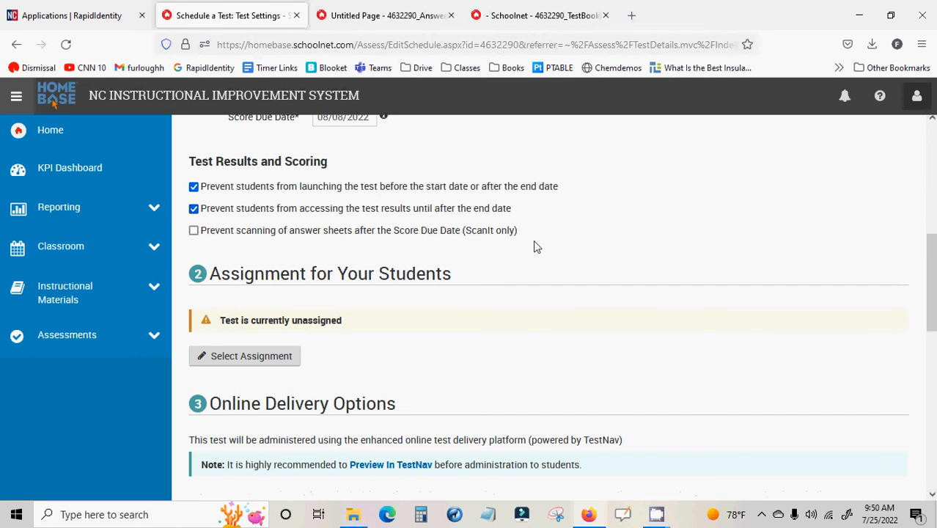
Open the assignment selection for the test and highlight the area for selecting sections
scroll(533, 247, down, 2)
scroll(533, 247, up, 1)
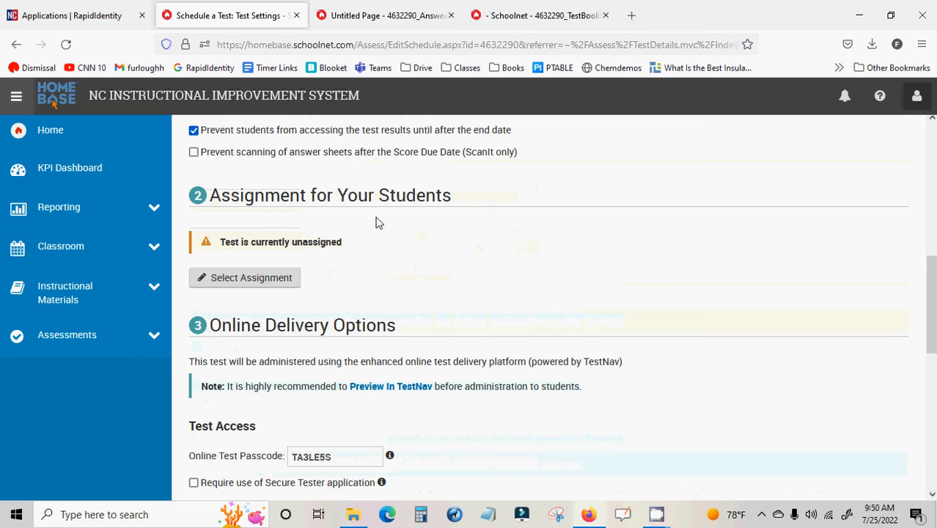
scroll(339, 276, down, 1)
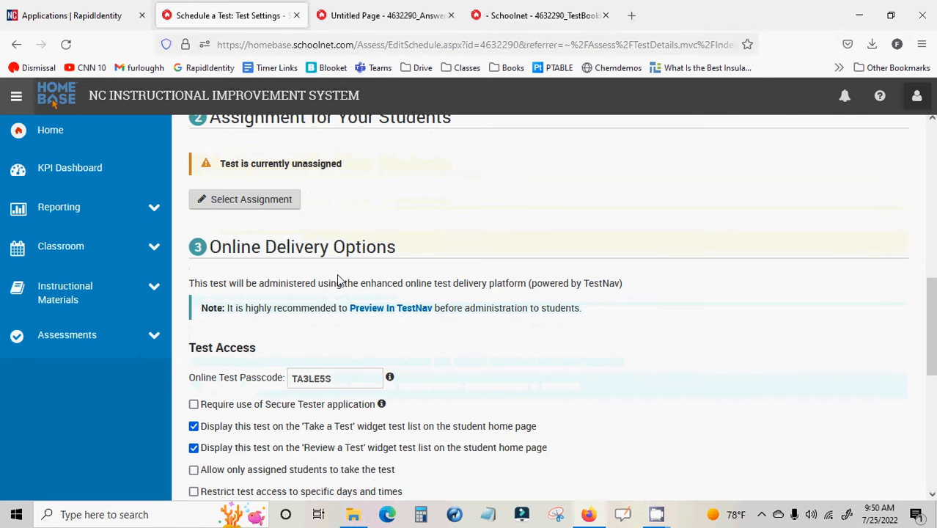
click(253, 201)
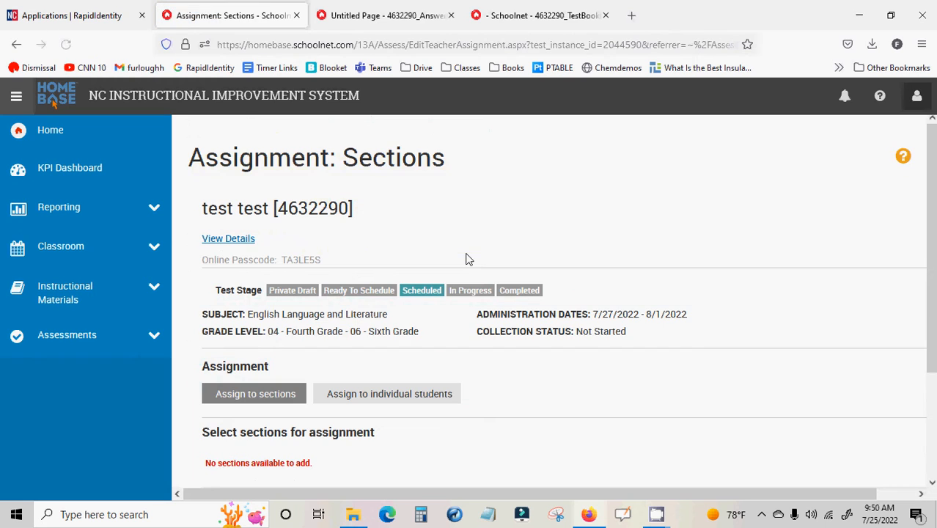
scroll(468, 258, down, 2)
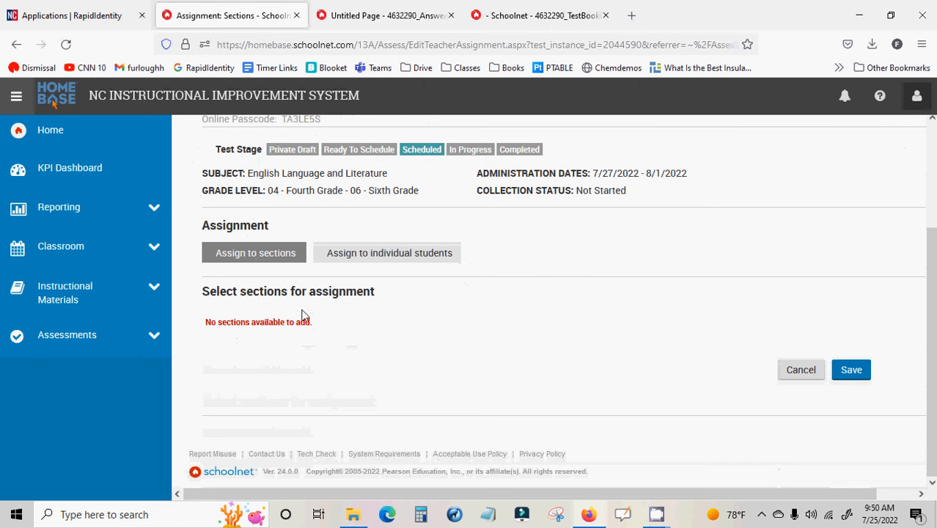
drag(286, 292, 338, 334)
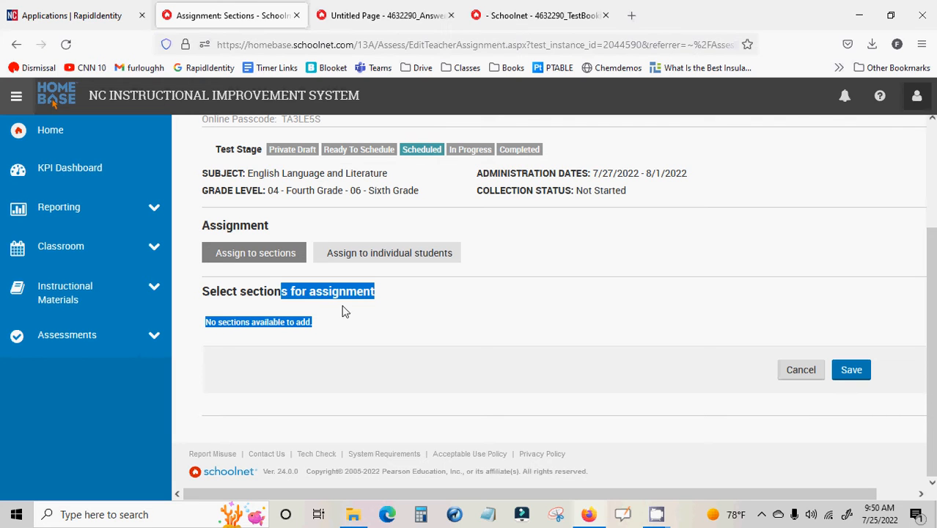
Try switching to individual student assignment, decline the change of method, and save the section assignment page
click(377, 260)
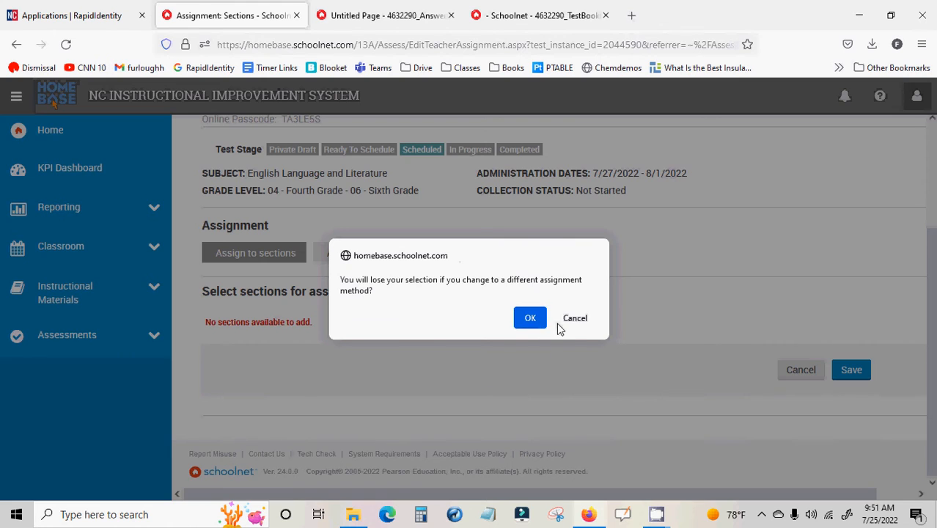
click(569, 324)
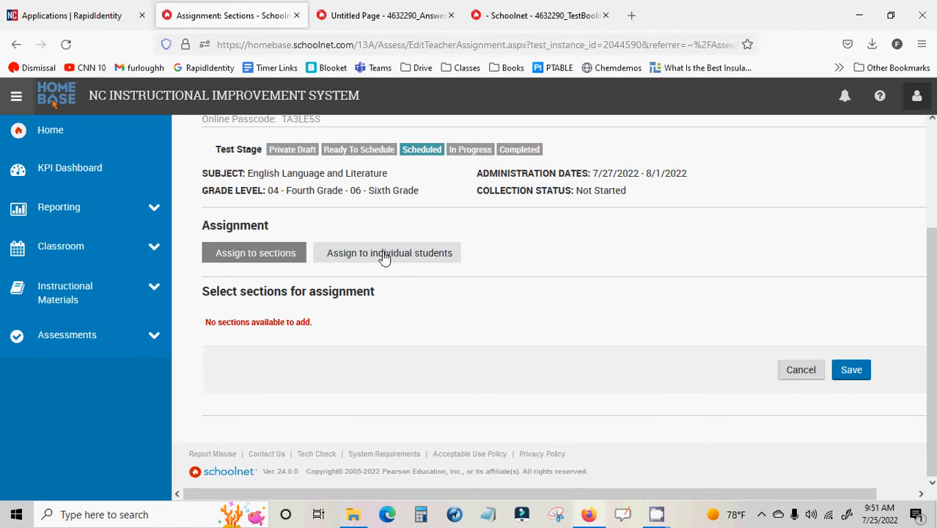
scroll(745, 398, up, 2)
scroll(849, 413, down, 2)
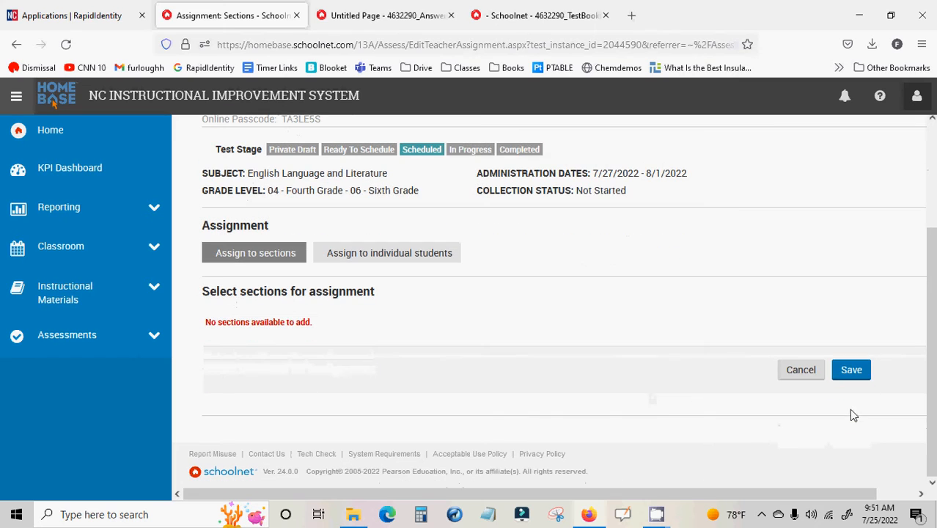
click(852, 377)
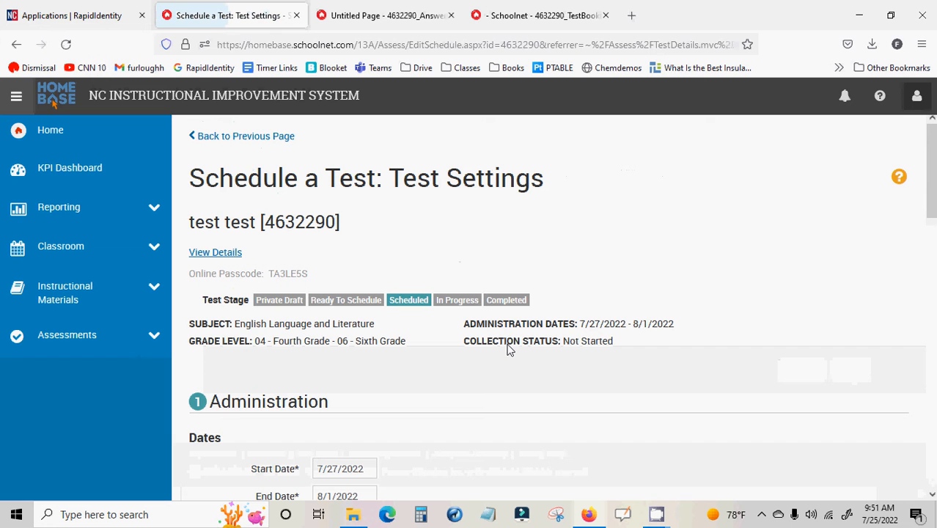
Save and publish the test's schedule settings, agreeing to continue without an assignment
scroll(360, 247, down, 3)
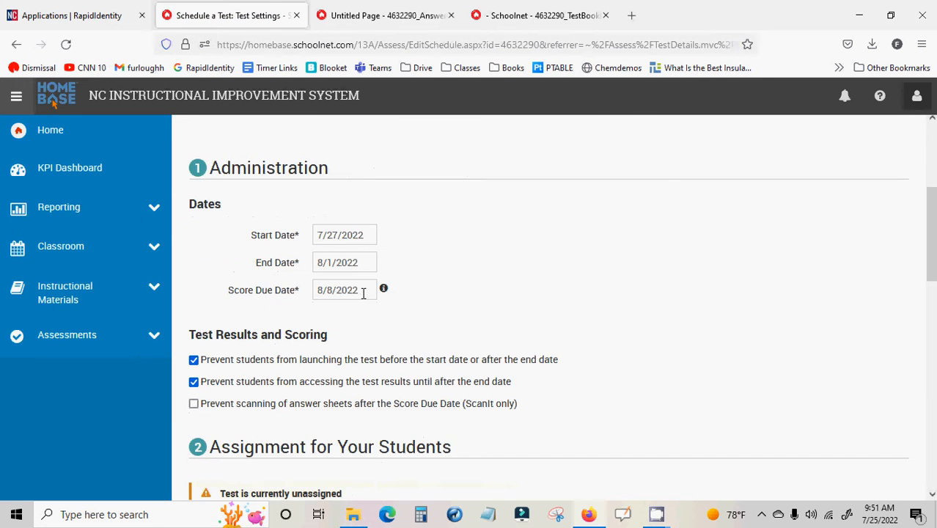
scroll(455, 298, down, 10)
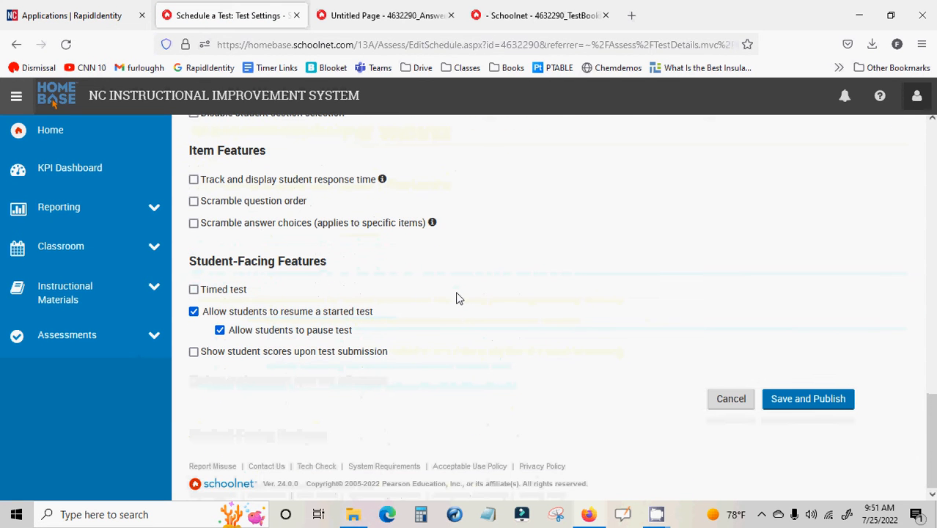
click(805, 410)
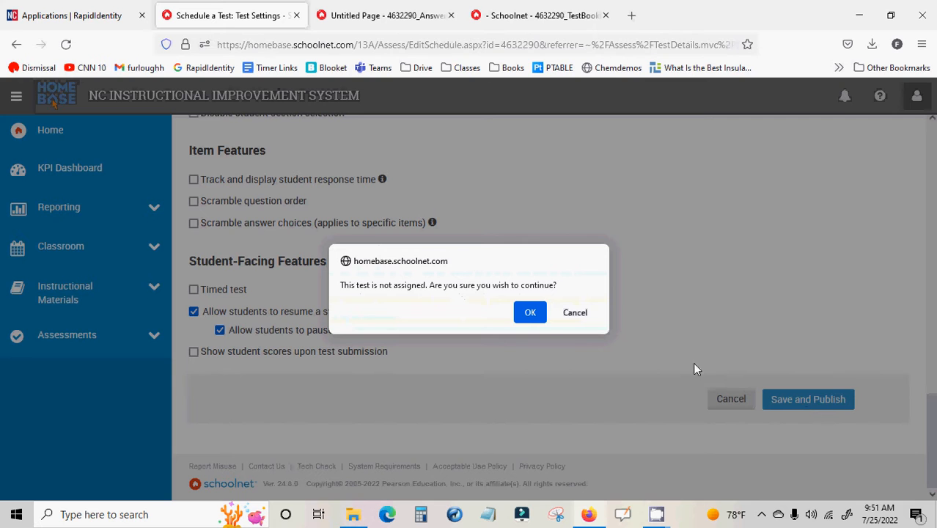
click(533, 314)
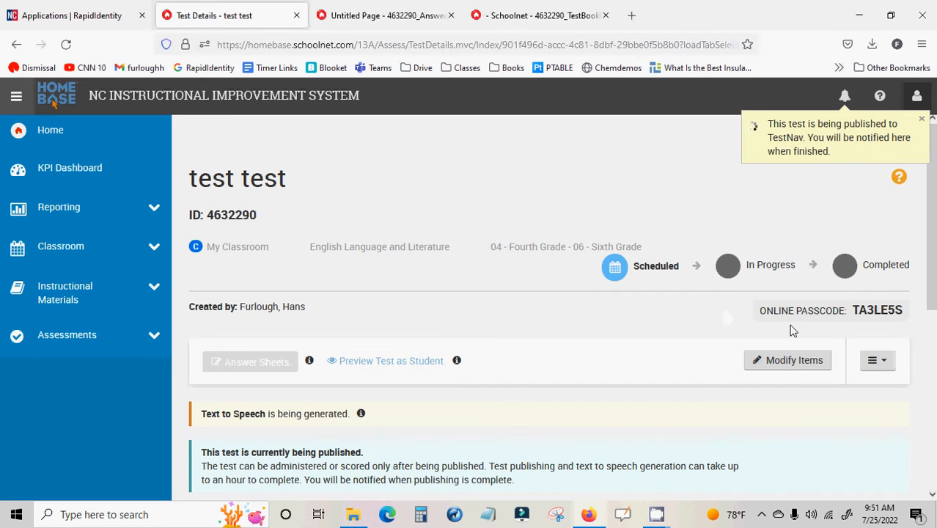
Highlight the test's online passcode on the details page and review its schedule, assignment and downloads sections
scroll(790, 329, down, 2)
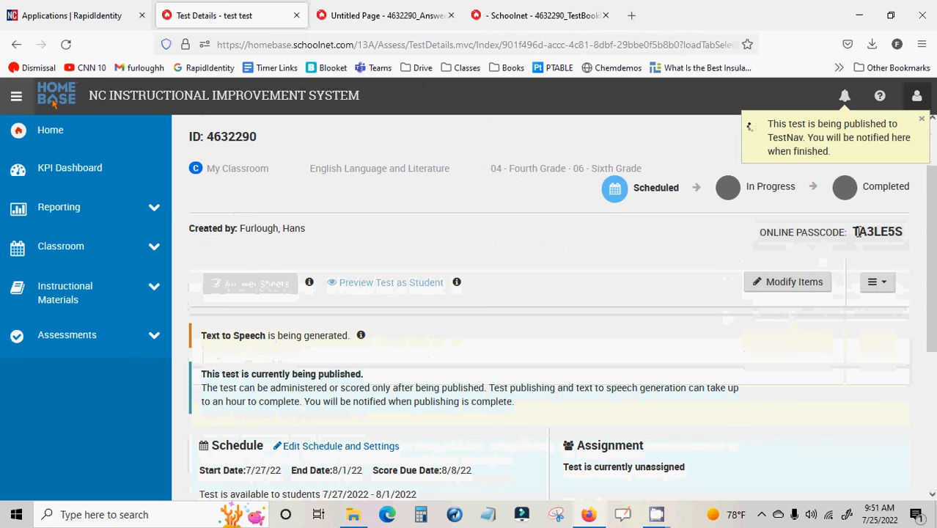
drag(852, 232, 907, 244)
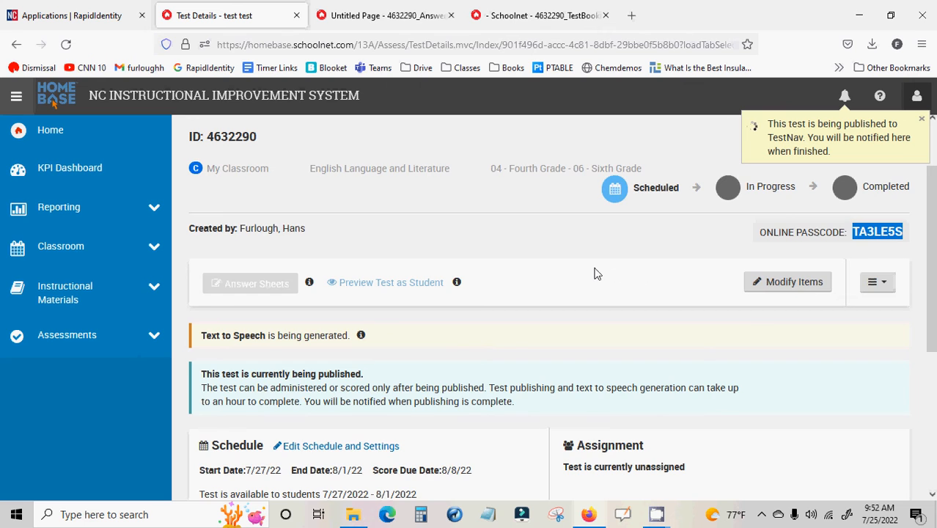
scroll(596, 273, down, 2)
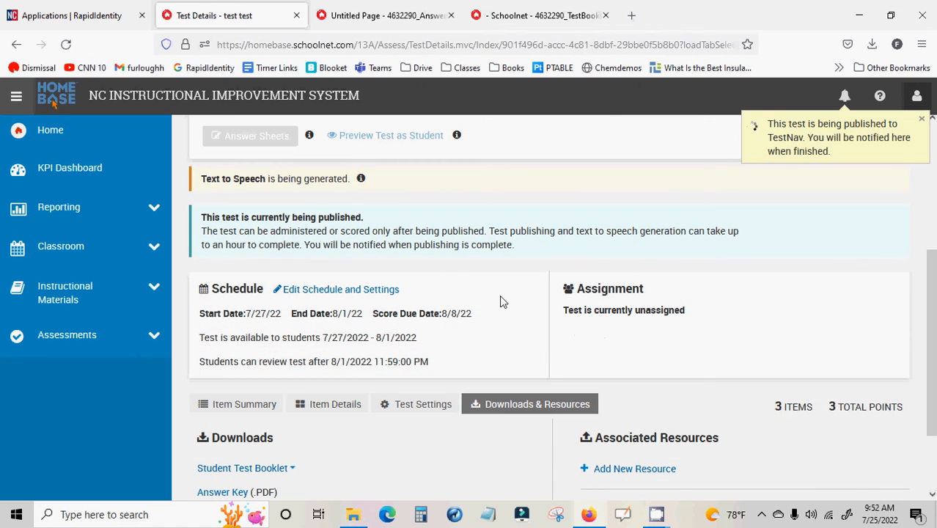
scroll(501, 299, down, 2)
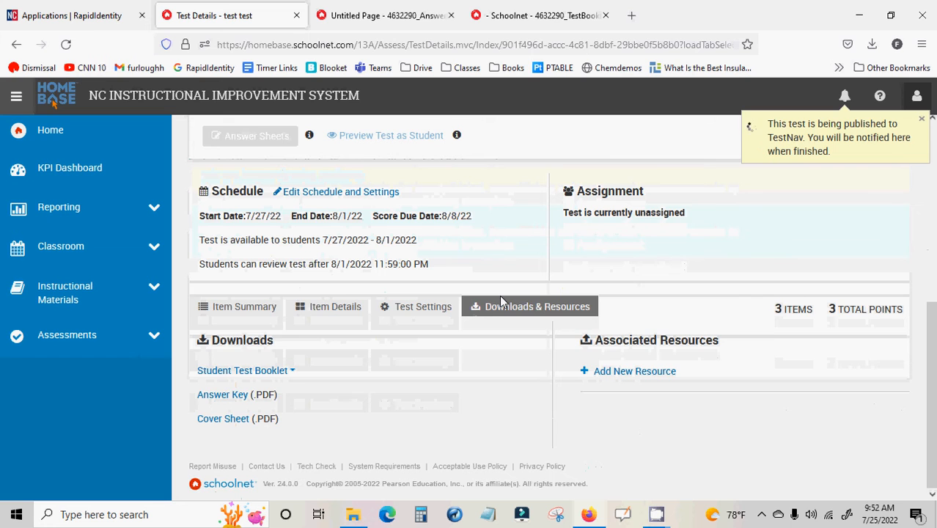
Open the test finder in Assessments and search for the test by its ID, 4632290
click(155, 341)
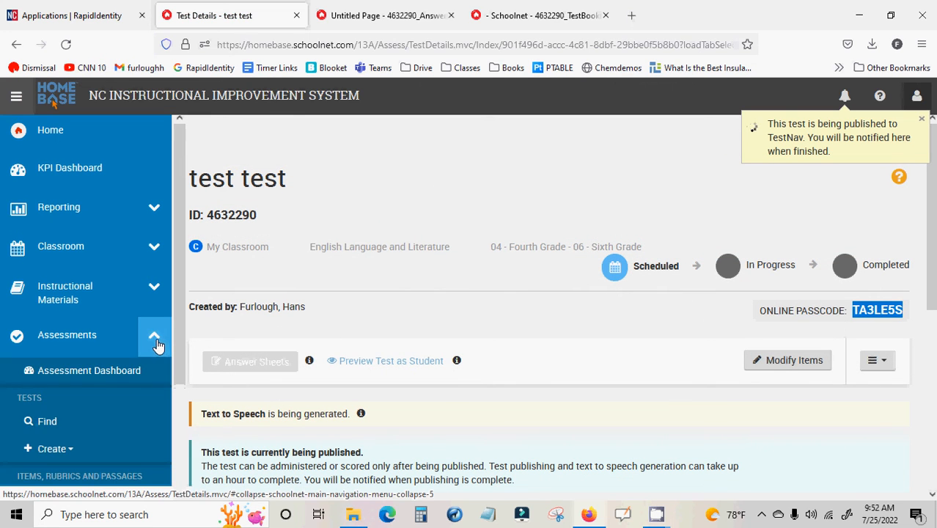
click(50, 422)
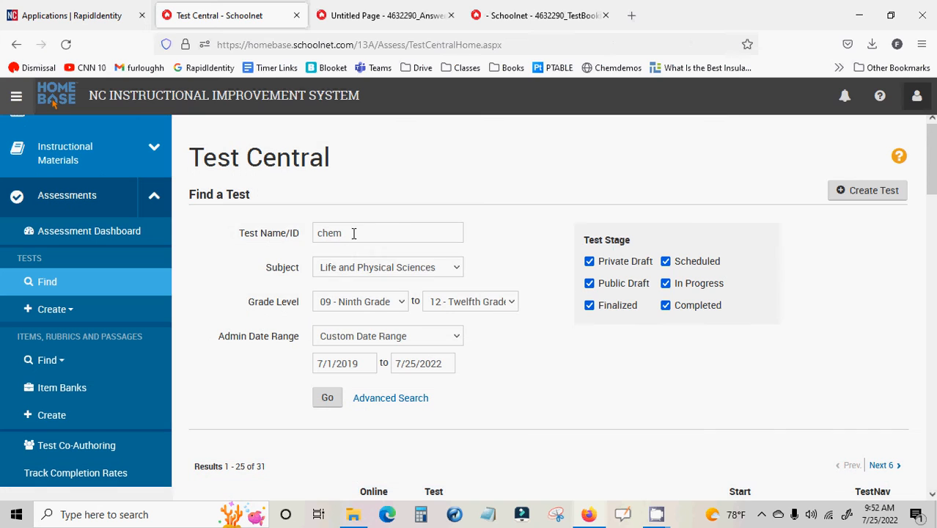
double_click(354, 233)
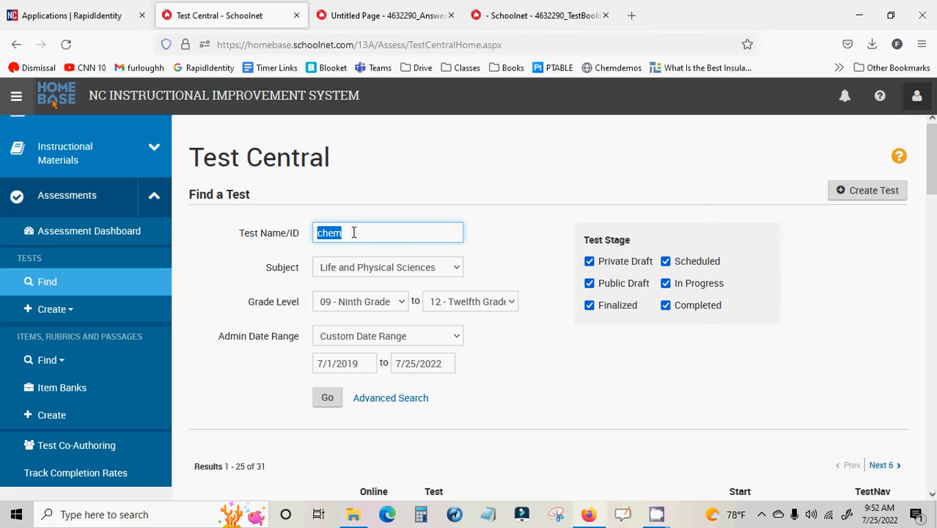
text(4632290)
click(325, 399)
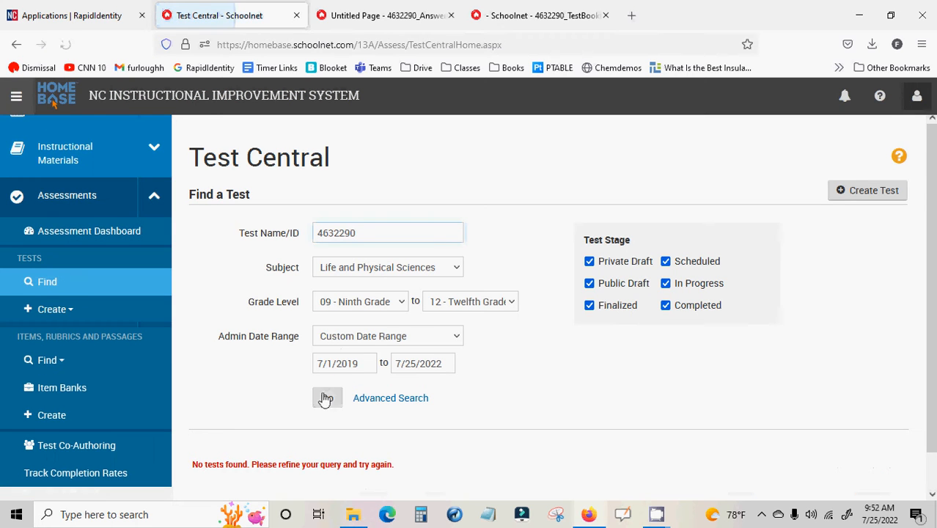
Broaden the test search to all subjects, a blank grade level and the 2022-2023 administration date range
scroll(440, 355, down, 1)
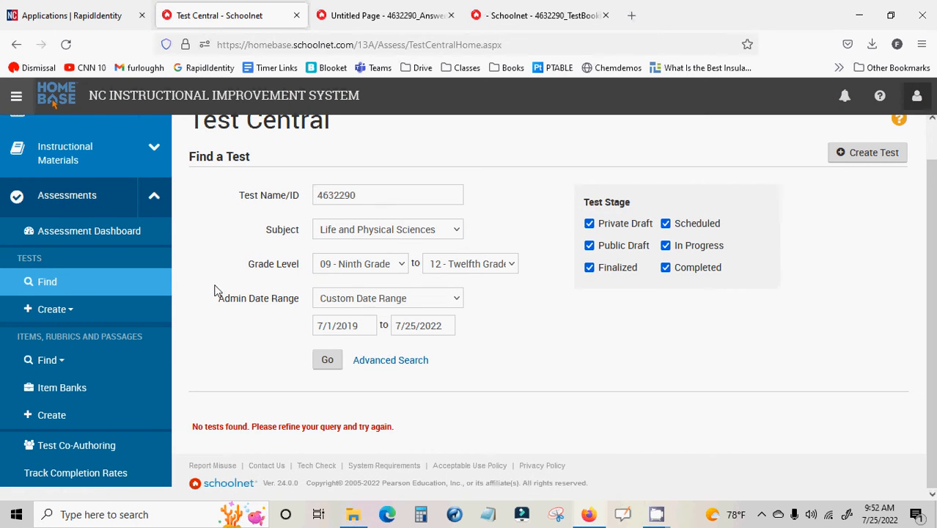
click(411, 230)
scroll(412, 291, up, 5)
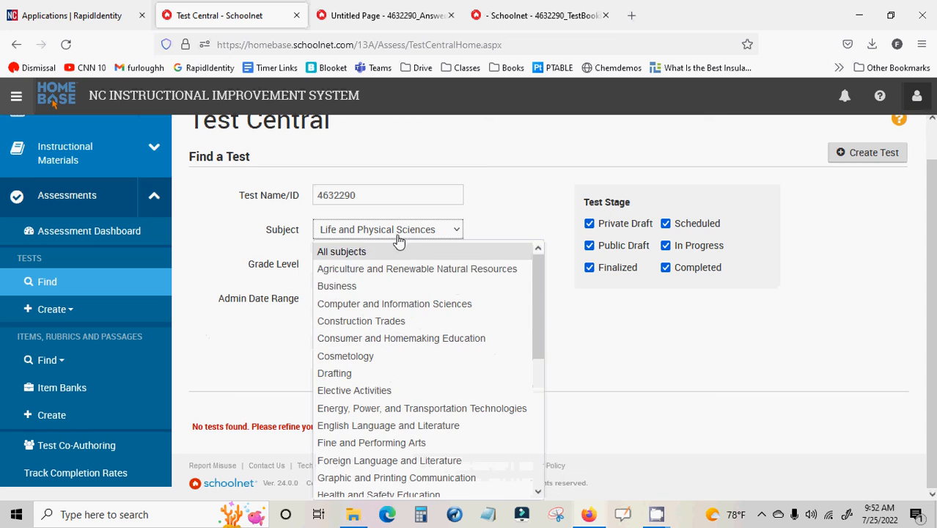
click(400, 253)
click(390, 267)
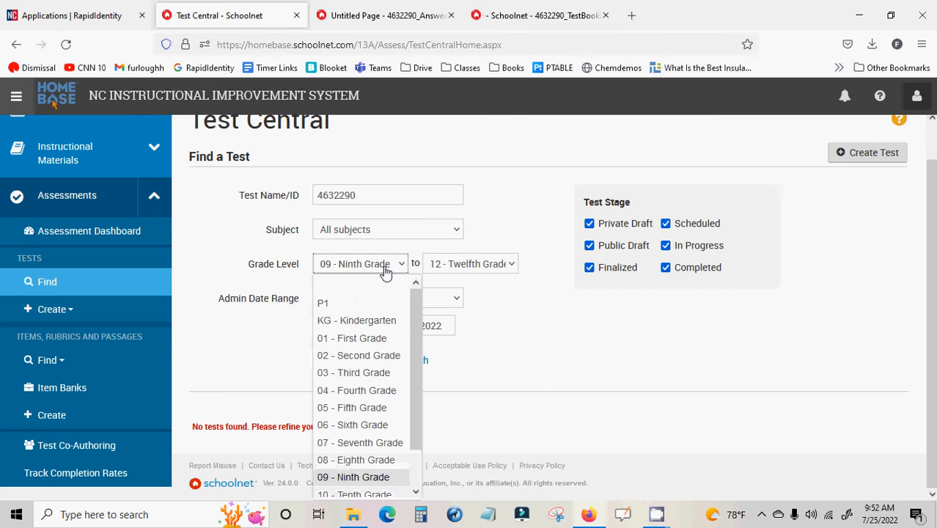
click(378, 288)
click(391, 305)
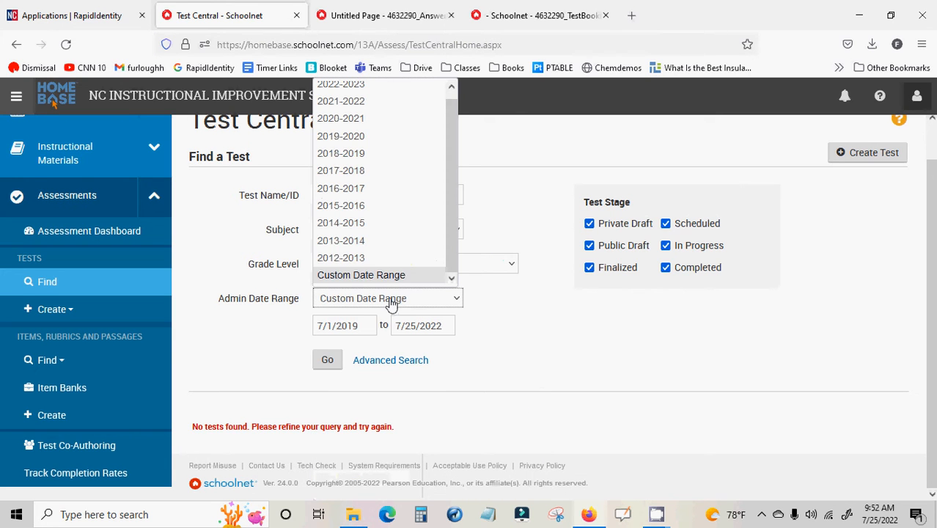
scroll(376, 187, up, 2)
click(415, 91)
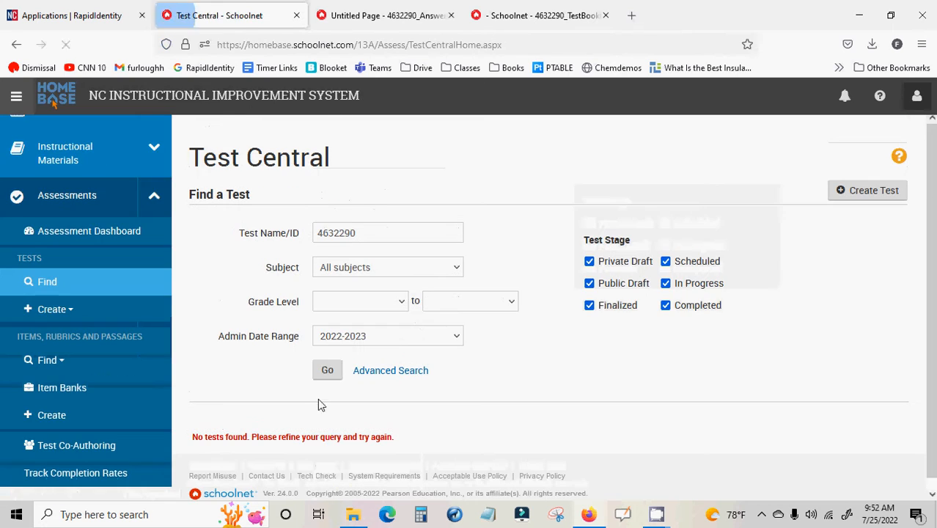
Run the test search with the broadened criteria and review the matching test's entry in the results
click(335, 372)
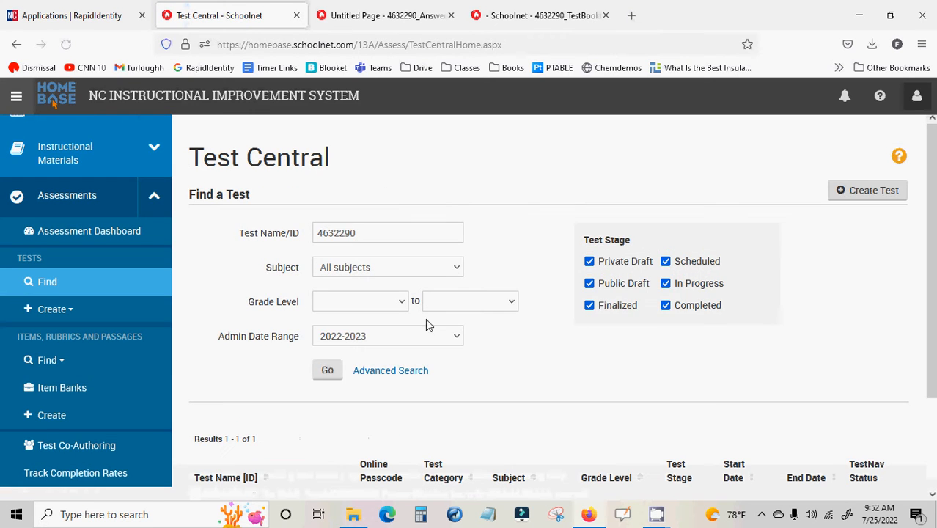
scroll(498, 304, down, 3)
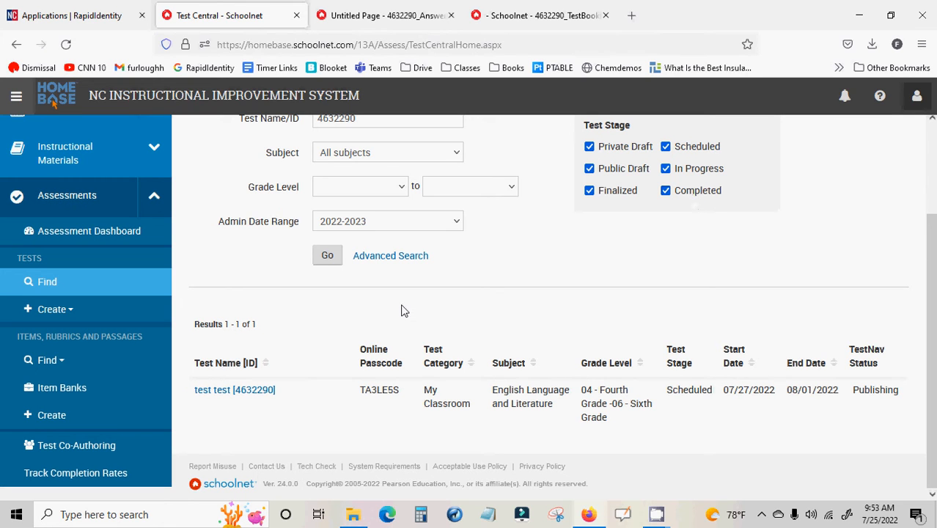
scroll(402, 309, up, 3)
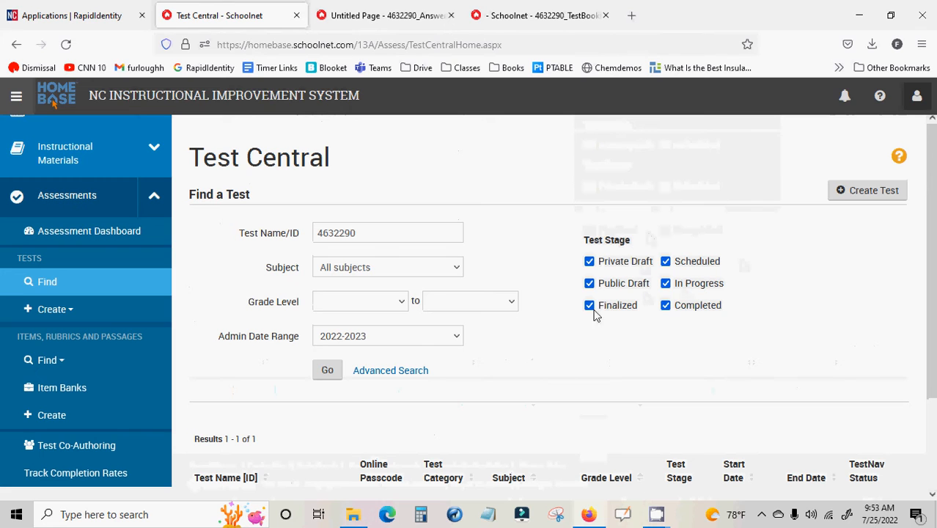
Start creating an Express test from the Assessments section and name it "test test test"
click(64, 417)
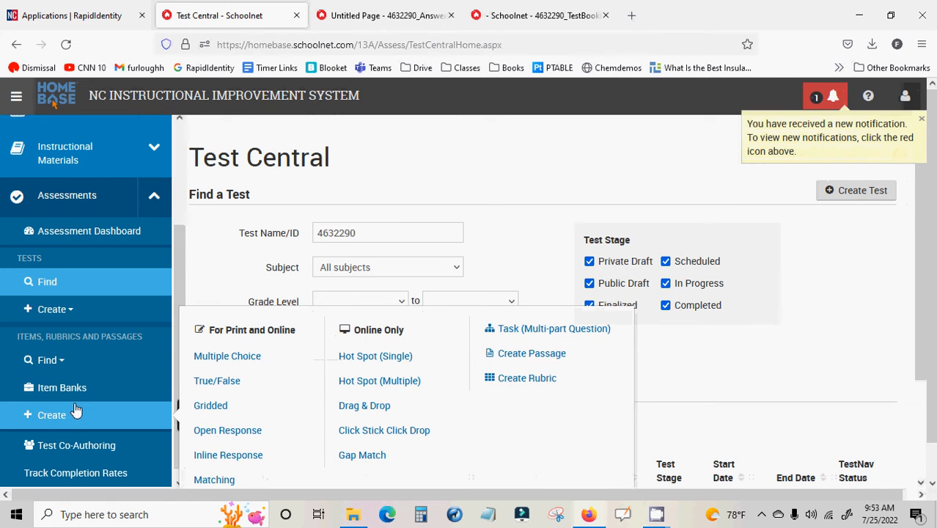
scroll(77, 411, up, 2)
click(63, 449)
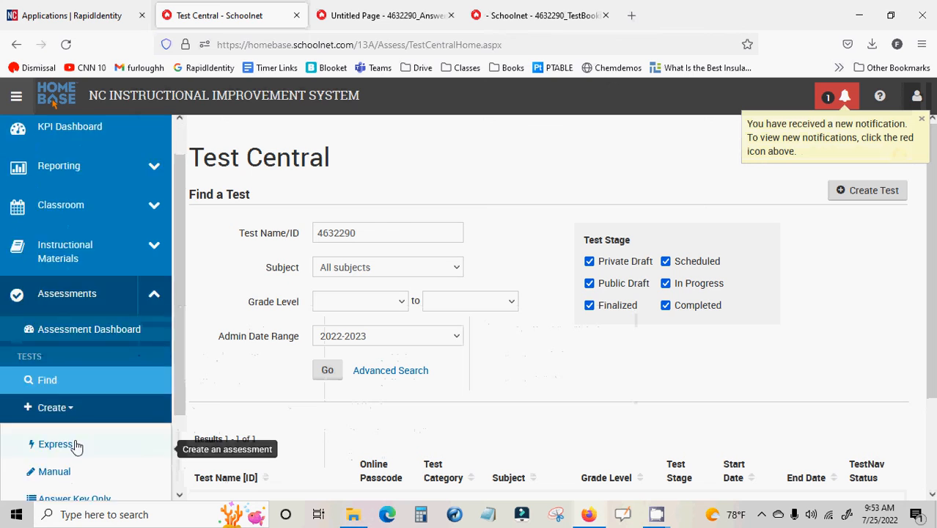
scroll(69, 411, down, 2)
click(66, 350)
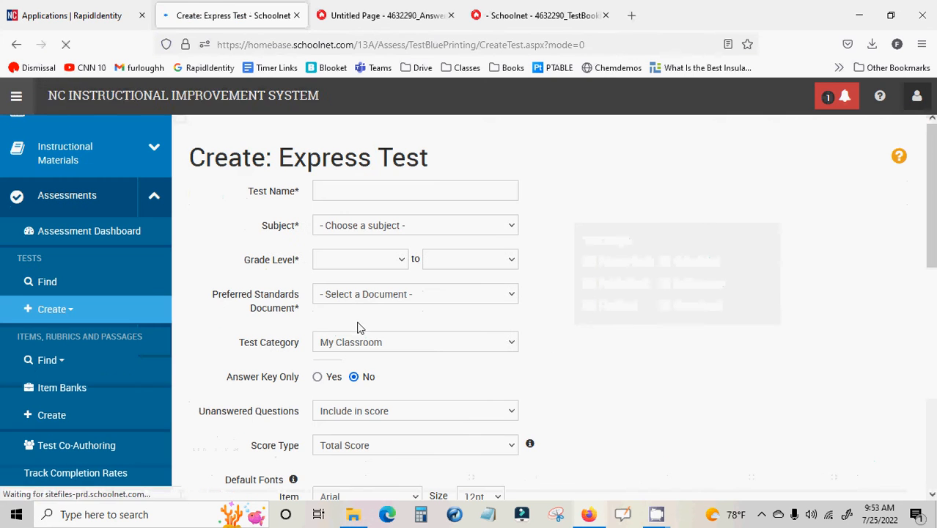
click(364, 188)
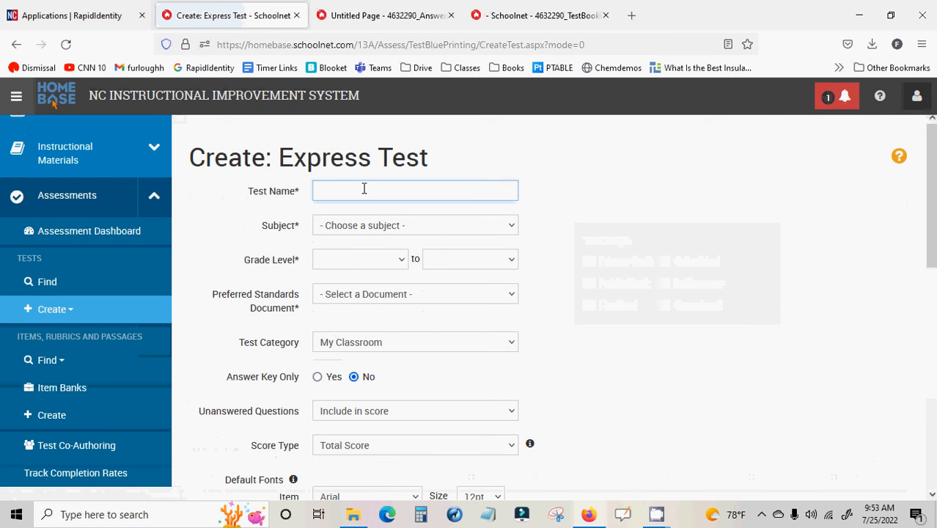
text(test test test)
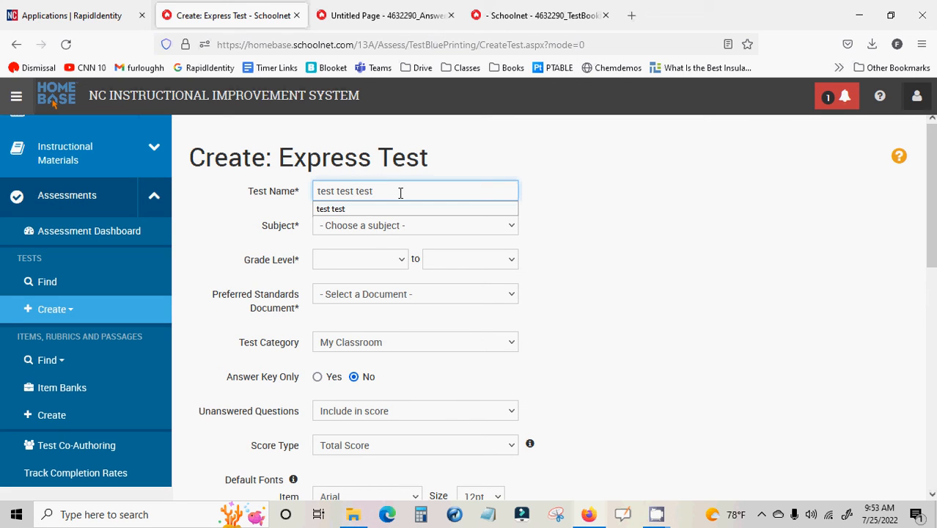
Set the express test's subject to Mathematics and its grade level range to 04 - Fourth Grade through 07 - Seventh Grade
click(377, 227)
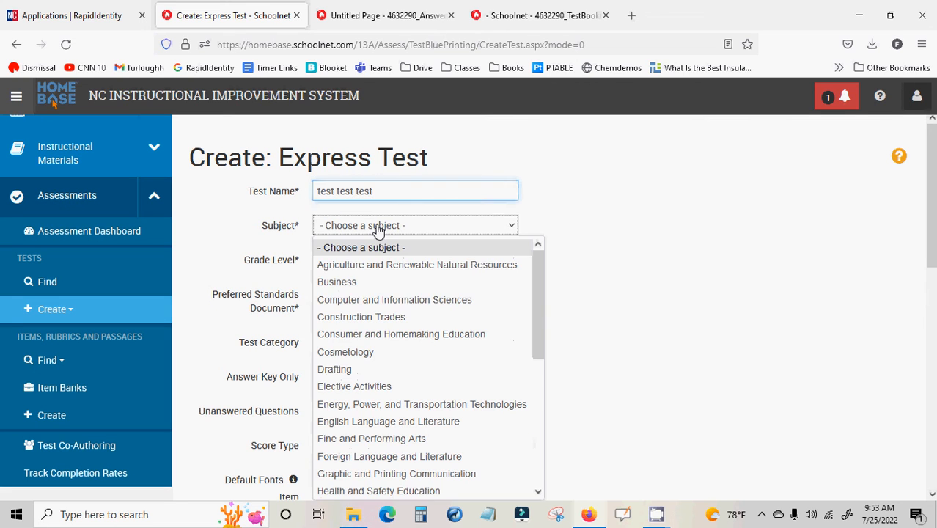
scroll(387, 381, down, 2)
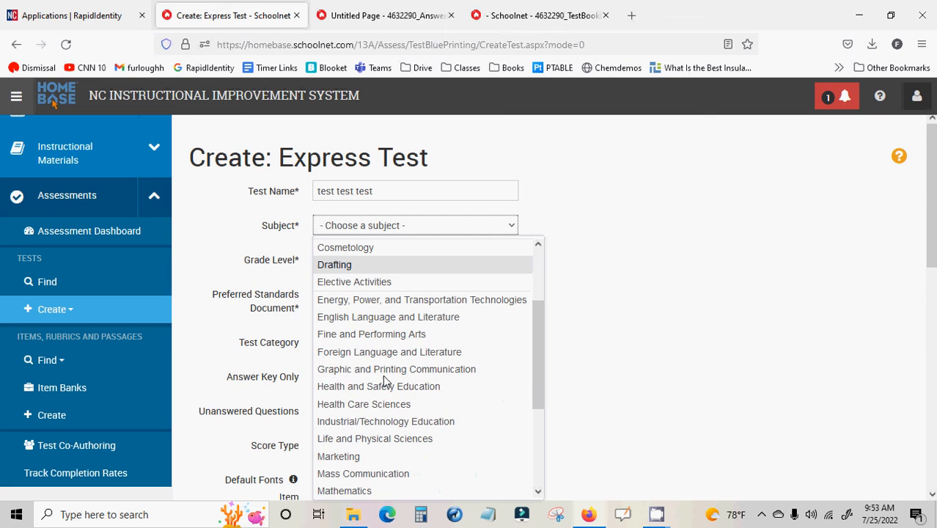
scroll(409, 356, down, 2)
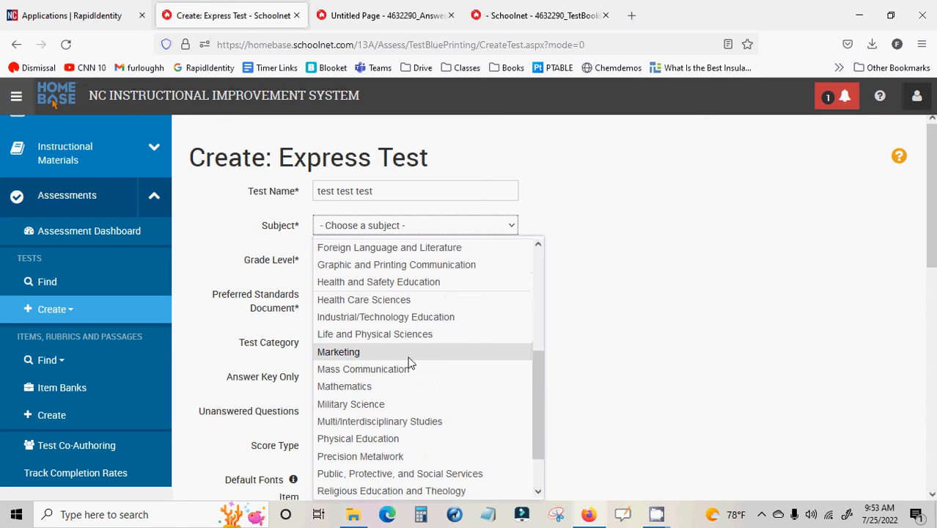
click(404, 386)
click(370, 260)
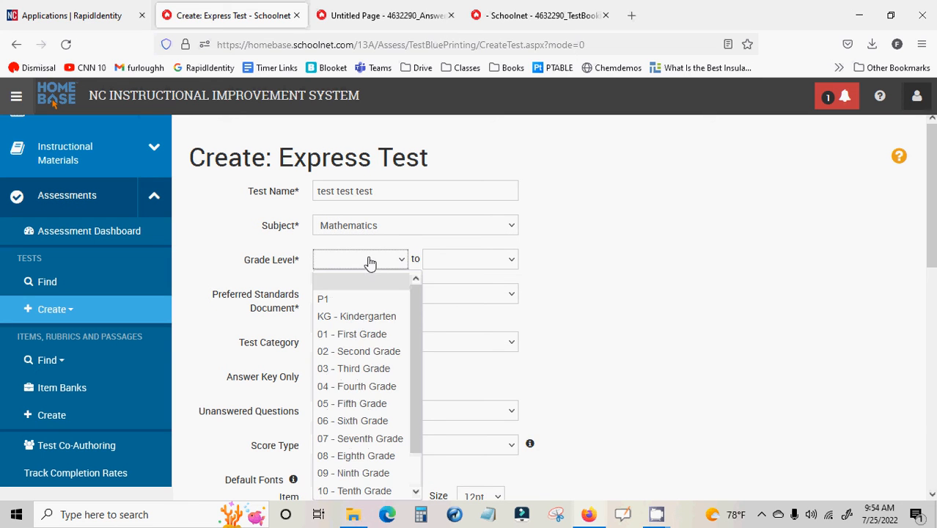
click(356, 386)
click(466, 262)
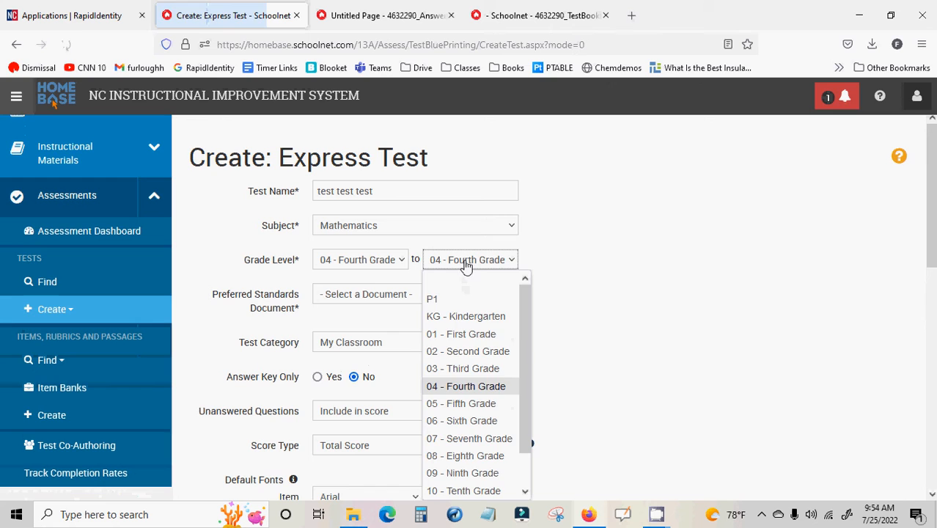
click(469, 438)
Choose *Mathematics as the preferred standards document and continue to the standards selection
click(413, 297)
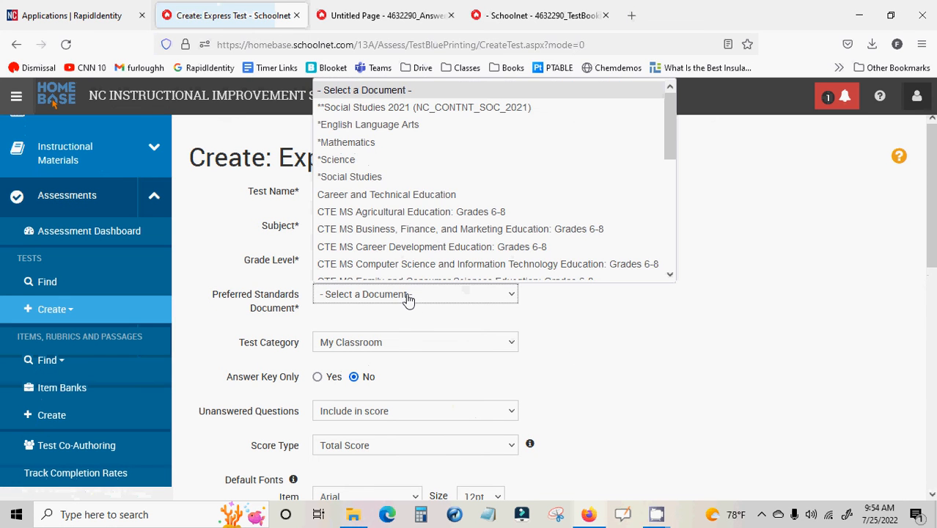
scroll(400, 147, down, 1)
click(394, 130)
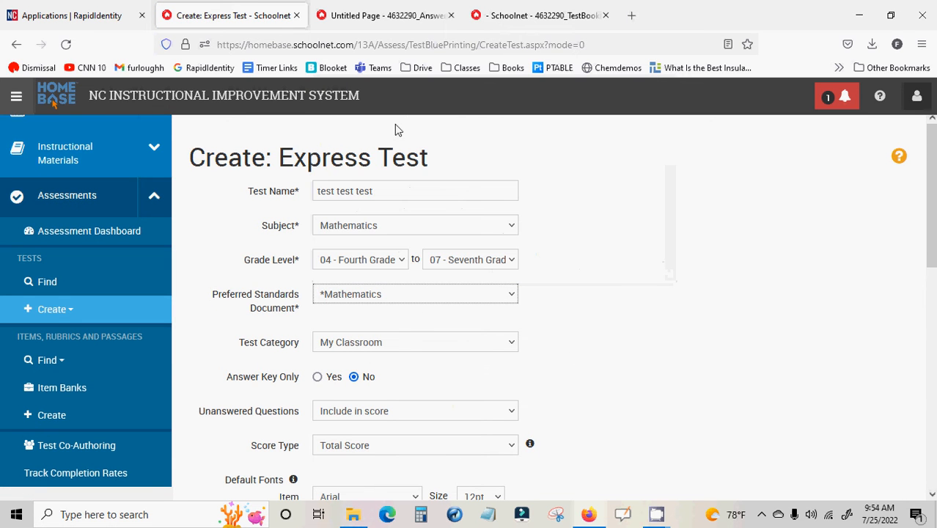
scroll(591, 224, down, 3)
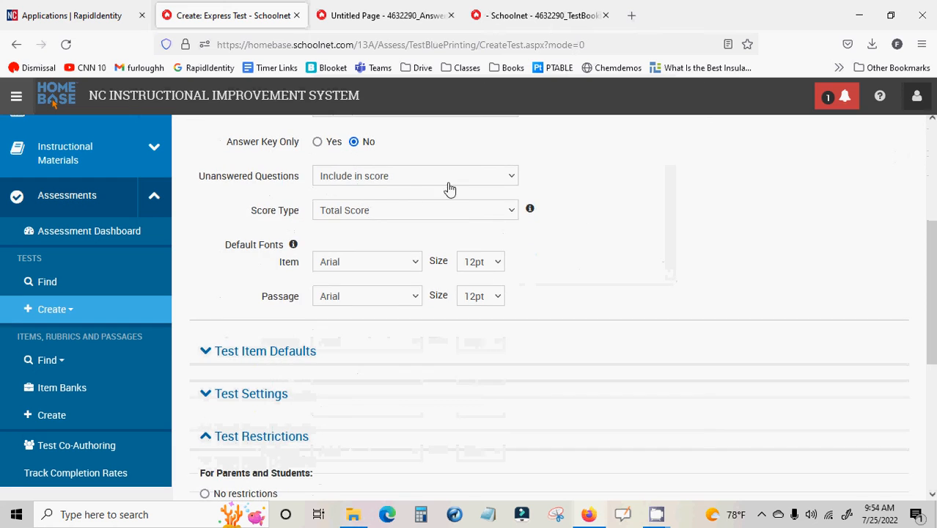
scroll(451, 220, down, 5)
click(854, 404)
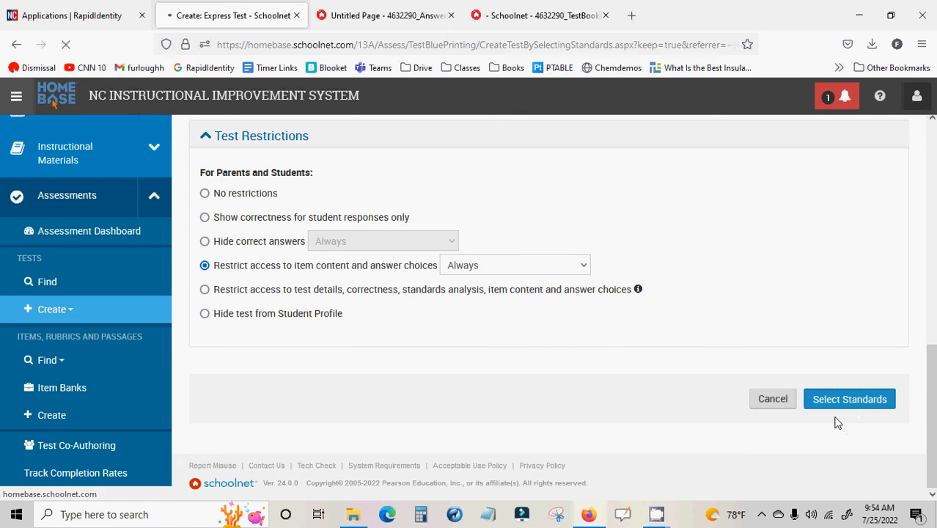
Select the geometry standards NC.4.G.1, NC.4.G.2 and NC.4.G.3 and add them to the test map
scroll(693, 416, down, 1)
scroll(693, 417, down, 3)
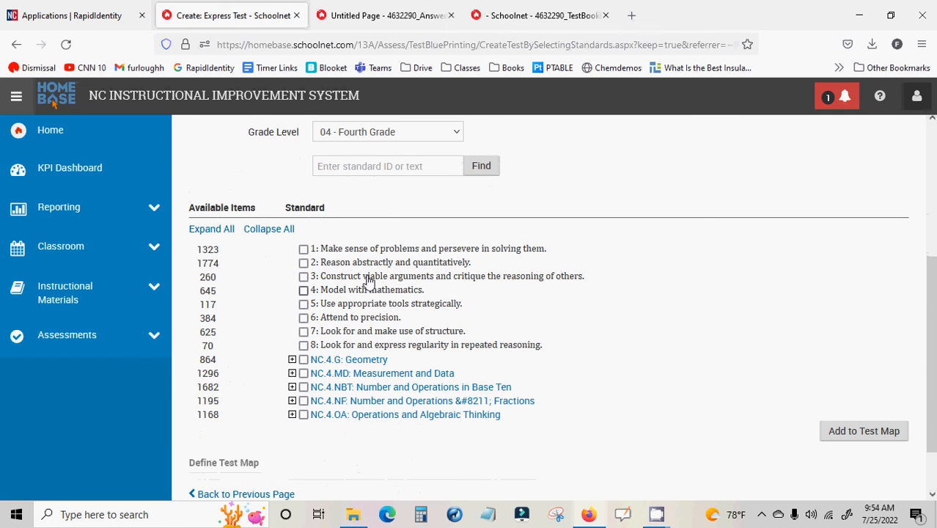
scroll(371, 281, down, 1)
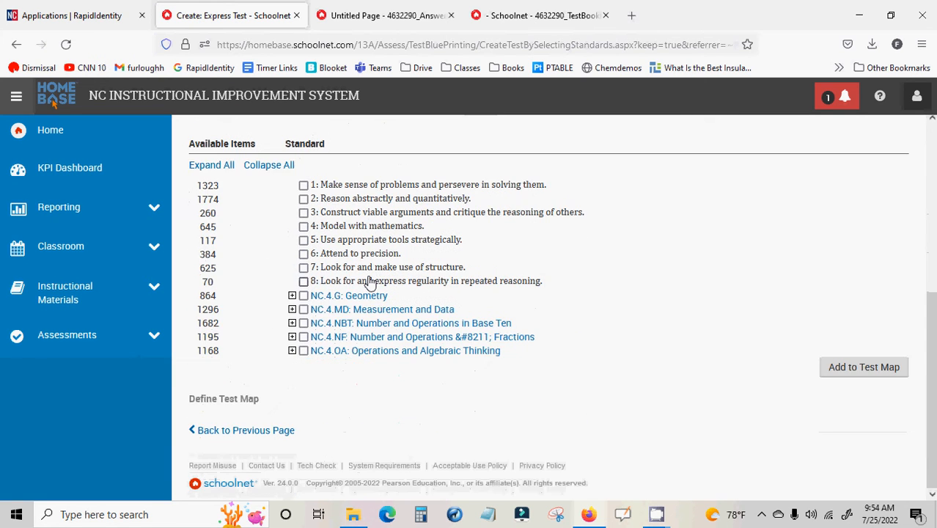
scroll(345, 308, up, 1)
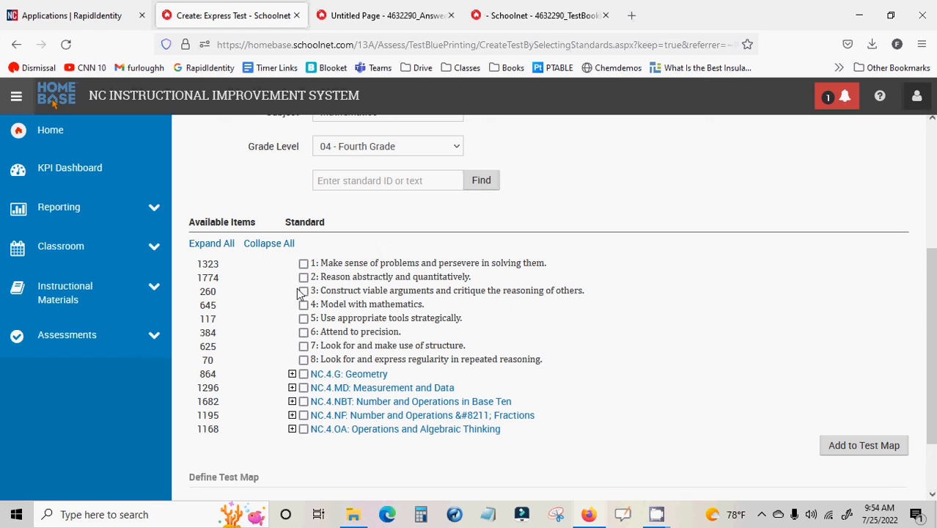
click(303, 263)
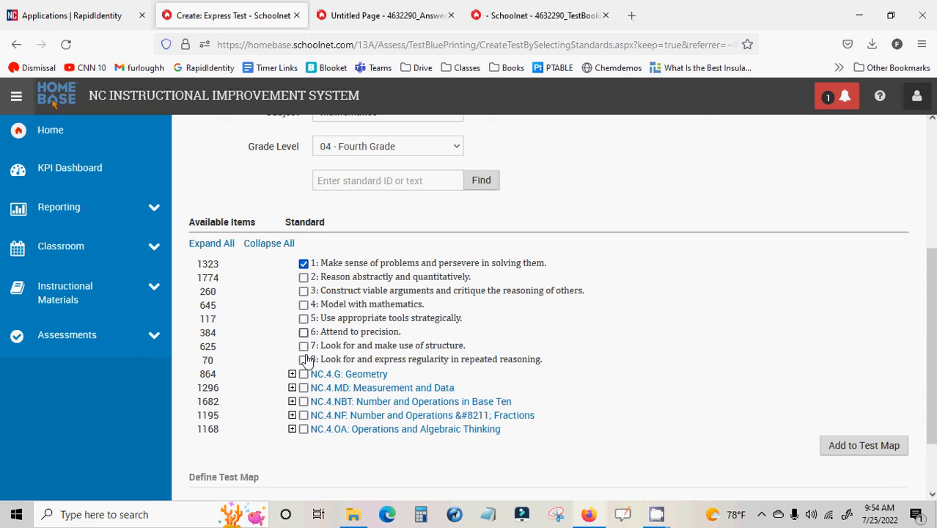
click(303, 264)
click(292, 375)
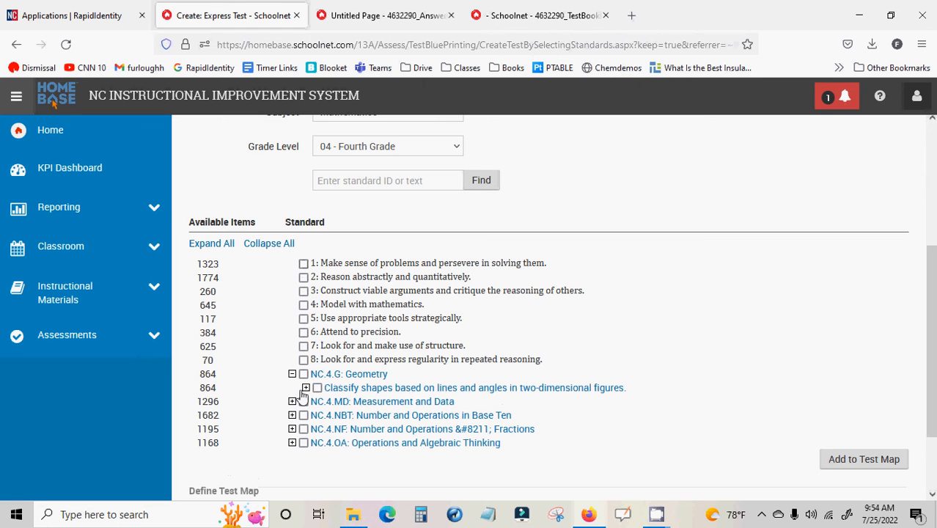
click(306, 388)
click(331, 401)
click(331, 414)
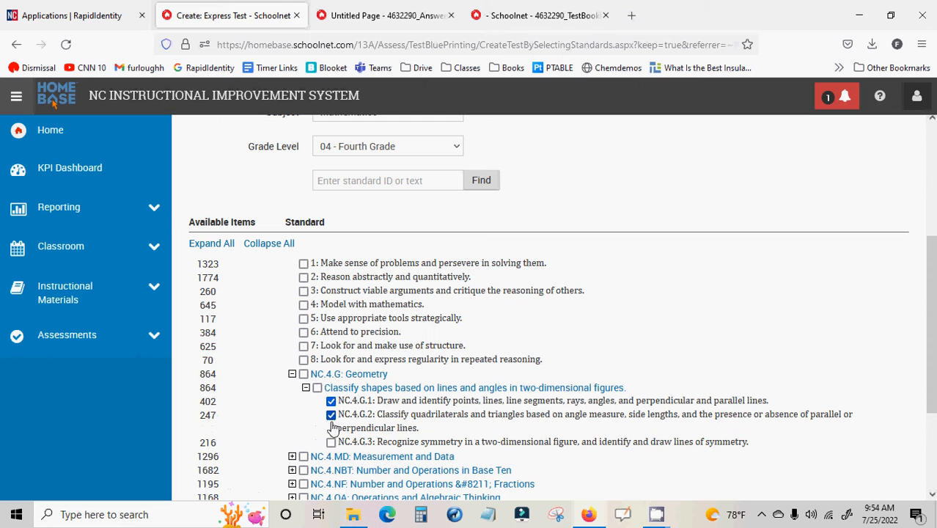
click(330, 442)
scroll(373, 455, down, 3)
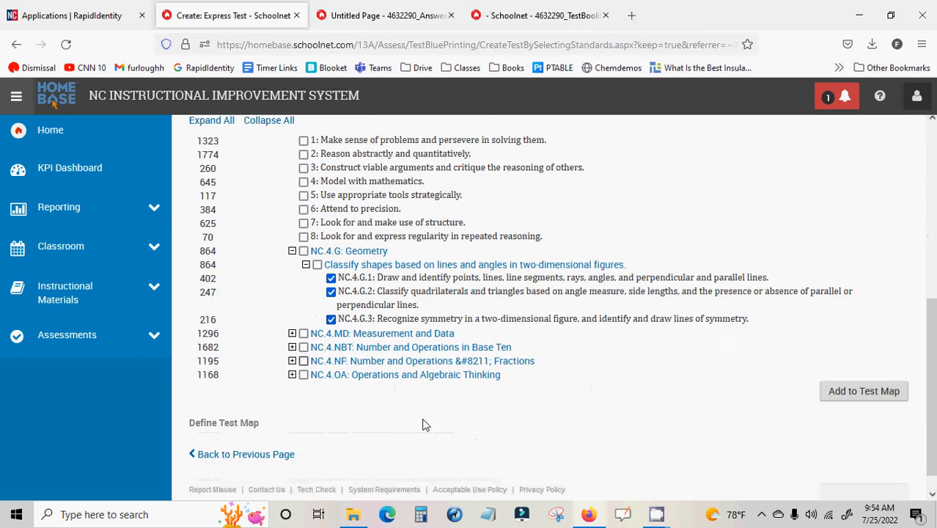
click(846, 379)
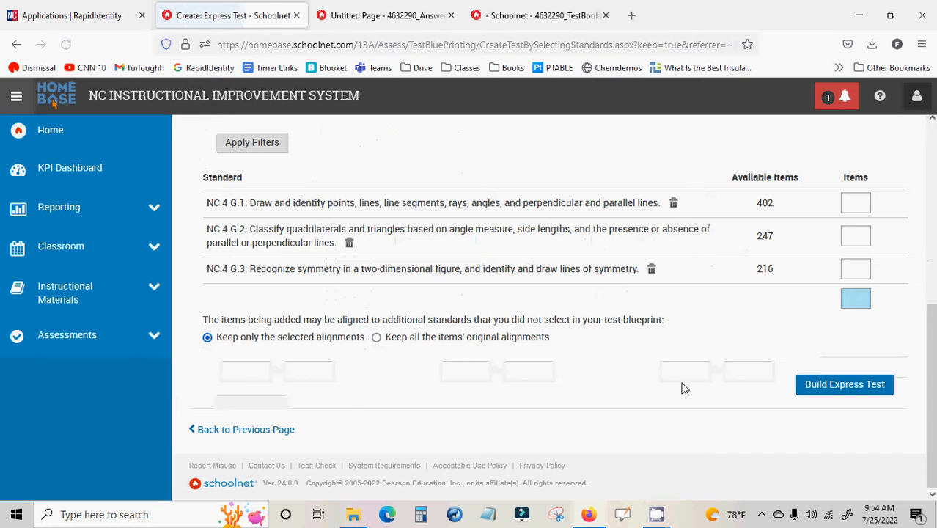
Limit the test map's item sources to Certica Bank and 2013-16 Schoolnet Items Bank
scroll(587, 382, up, 5)
scroll(526, 372, down, 3)
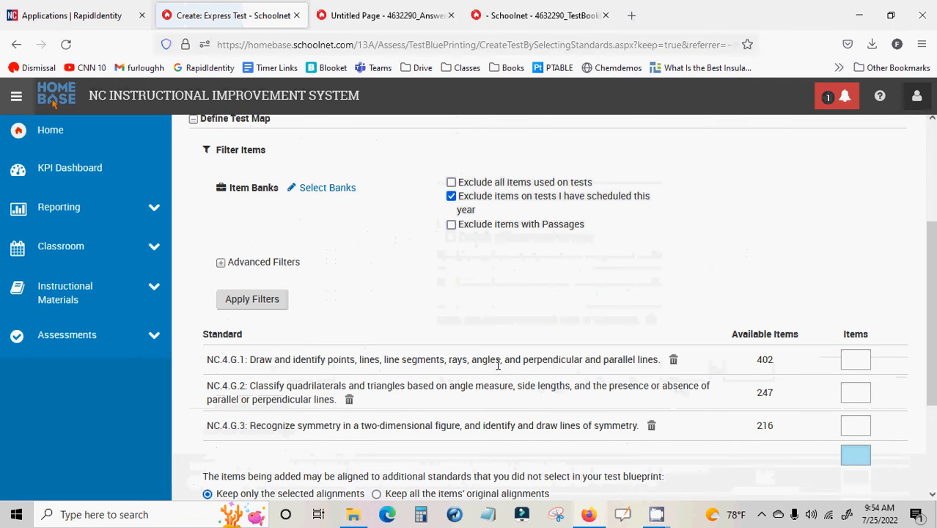
scroll(358, 336, up, 2)
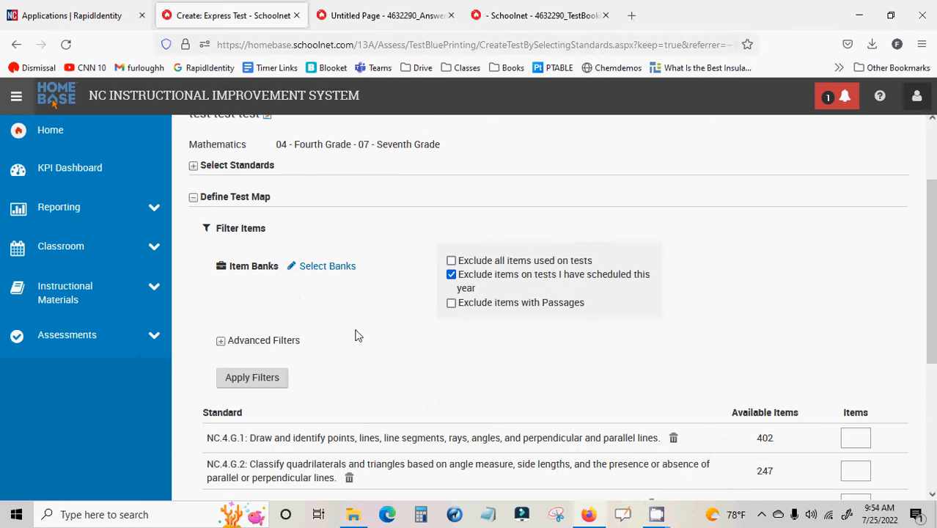
click(317, 268)
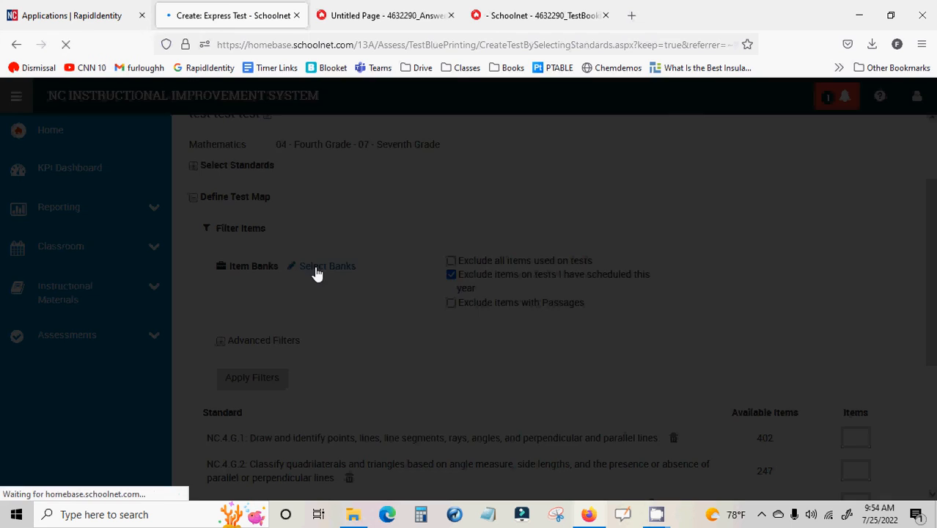
click(293, 245)
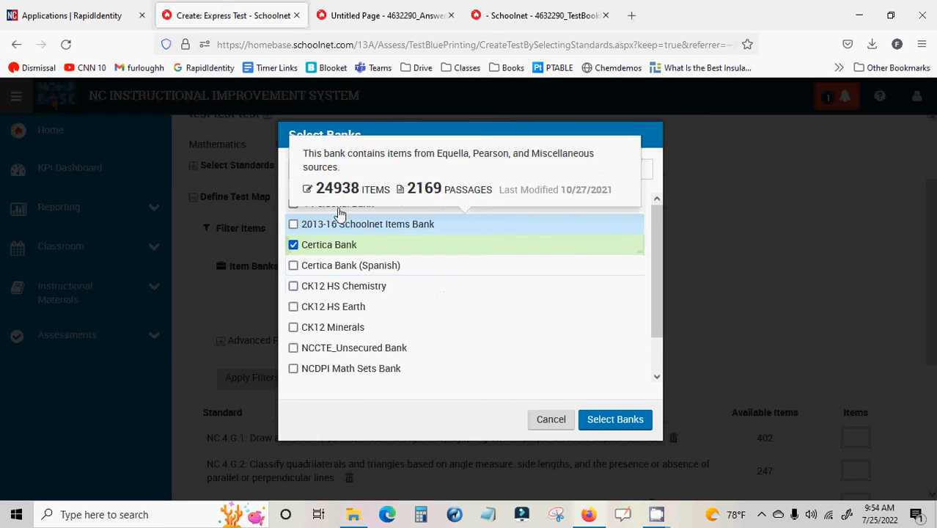
click(294, 223)
click(625, 422)
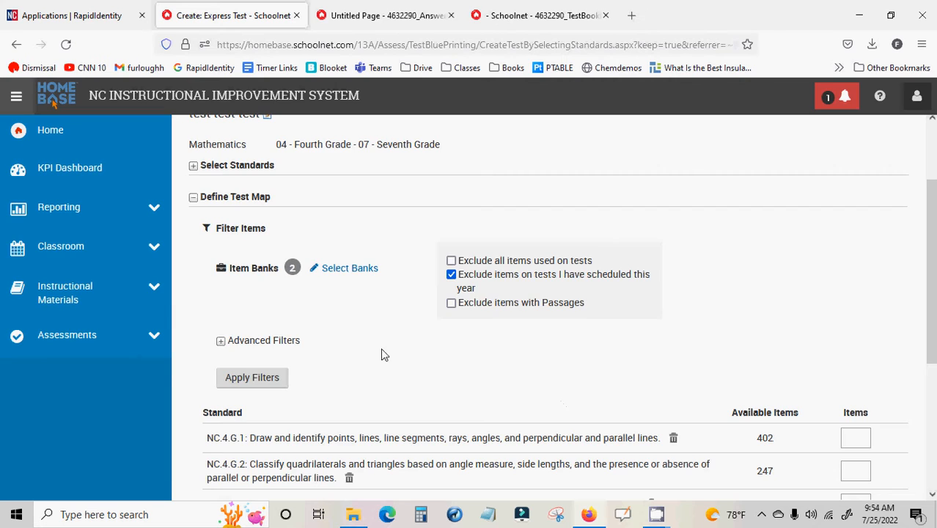
Expand the test map's advanced filters and set the question language to English and the item type to Multiple Choice
scroll(407, 334, down, 2)
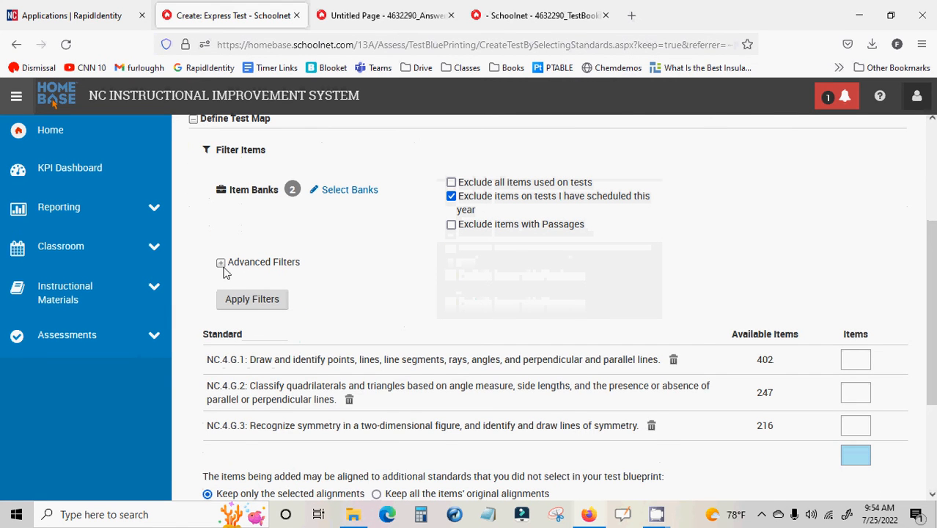
click(222, 268)
scroll(264, 260, down, 2)
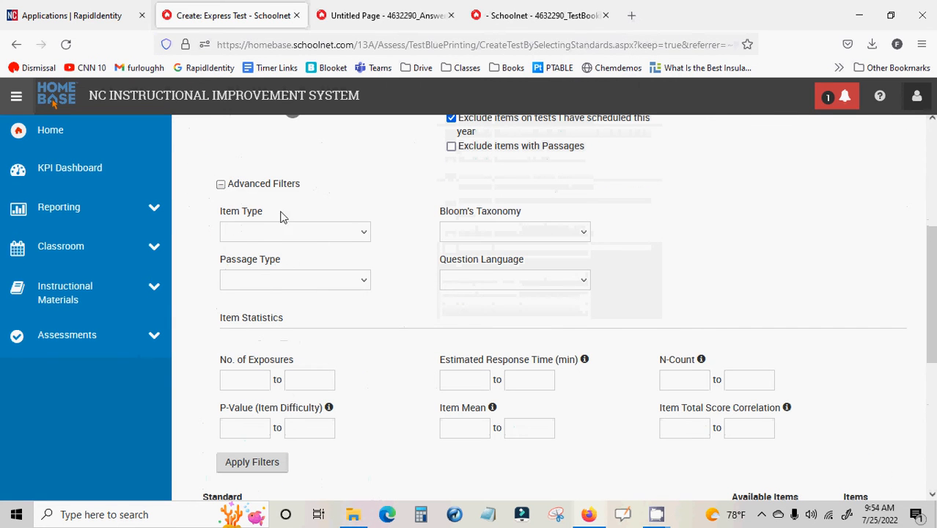
scroll(539, 291, down, 2)
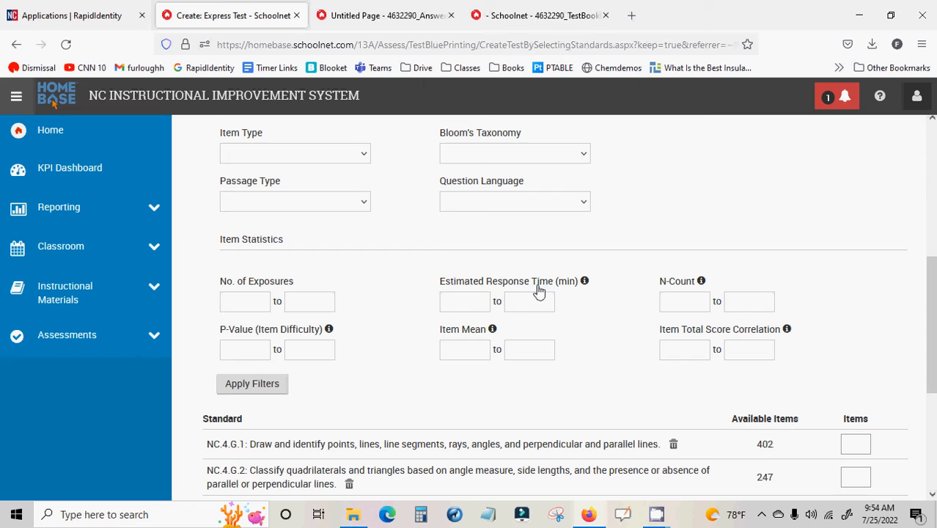
click(471, 210)
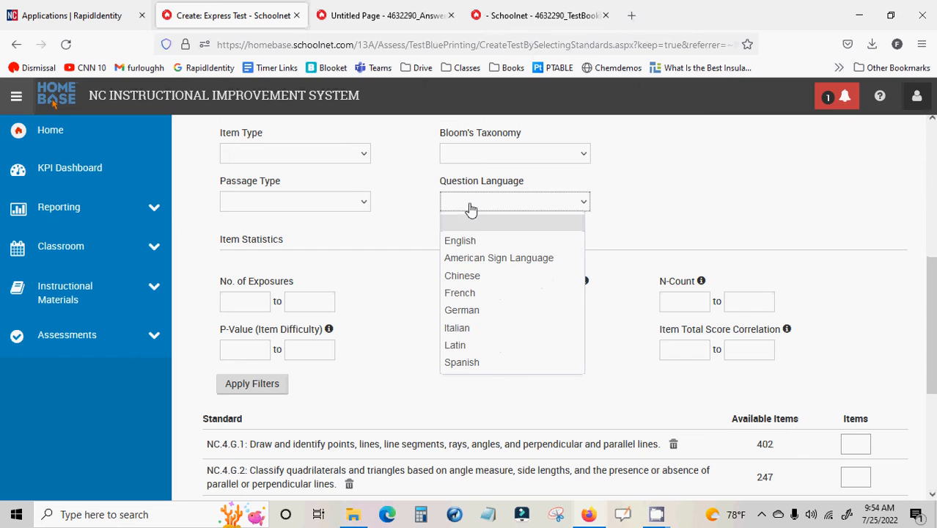
click(476, 241)
click(344, 156)
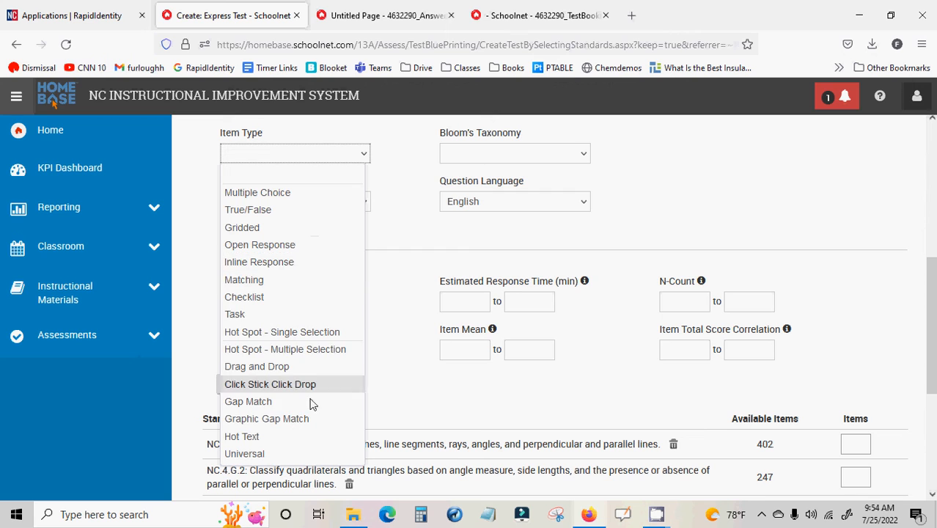
click(295, 195)
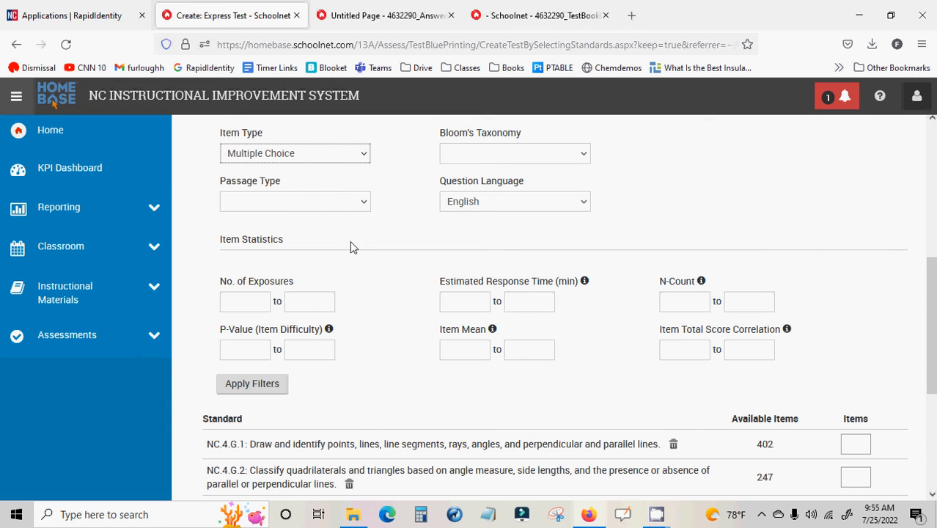
Change the item type filter to Open Response and apply the filters to the test map
click(316, 156)
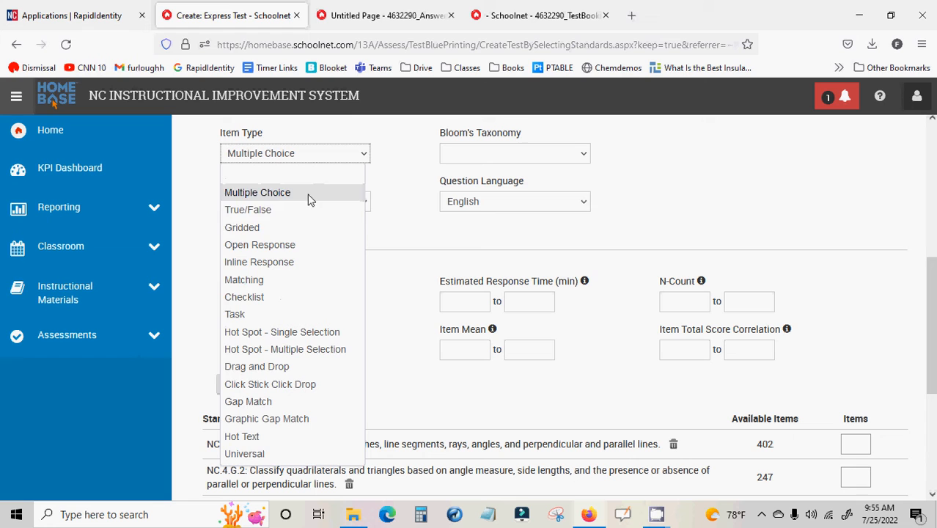
click(297, 245)
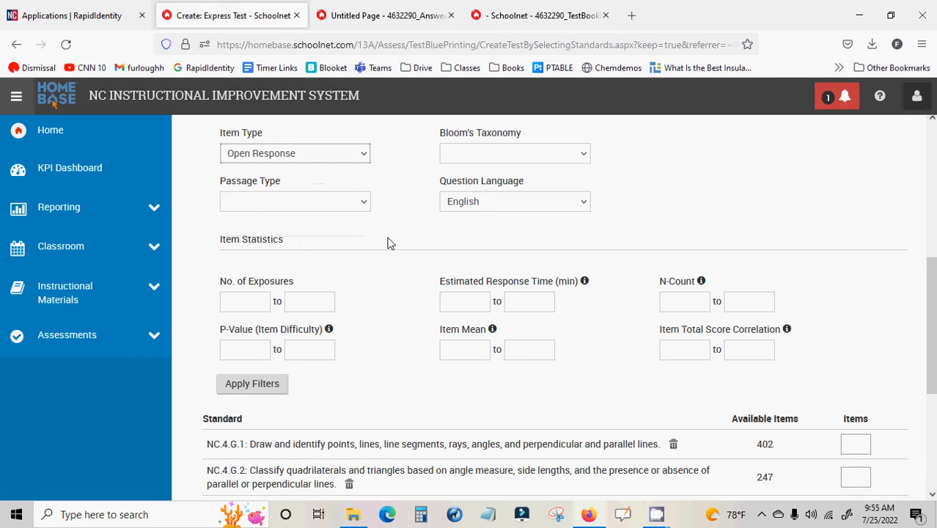
scroll(390, 242, down, 1)
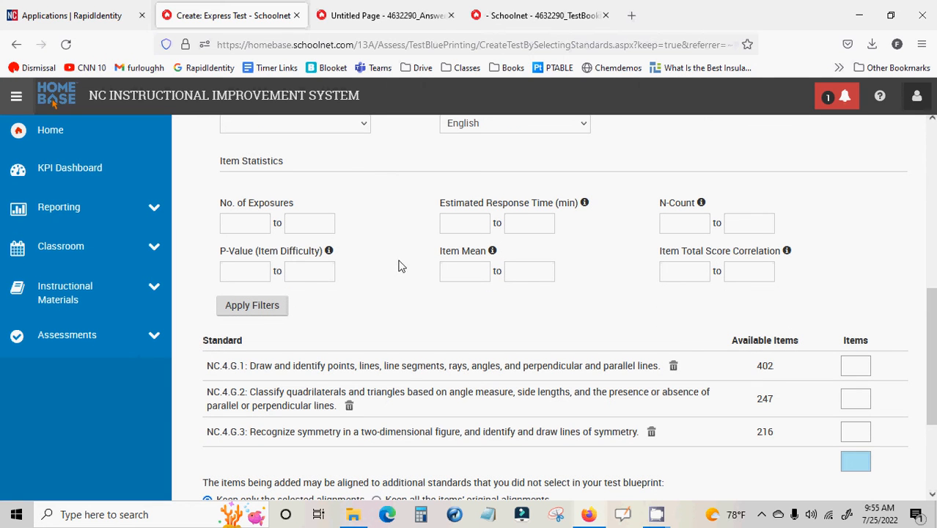
click(278, 306)
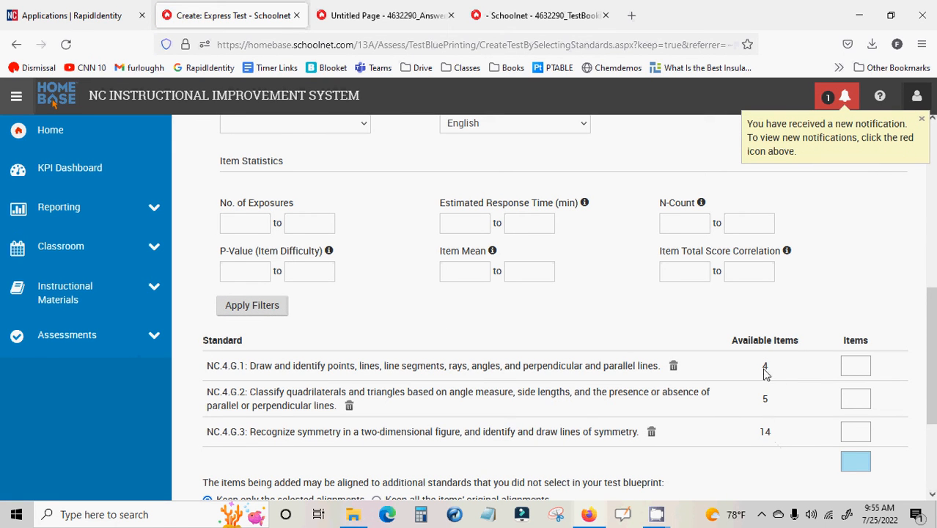
scroll(683, 376, up, 2)
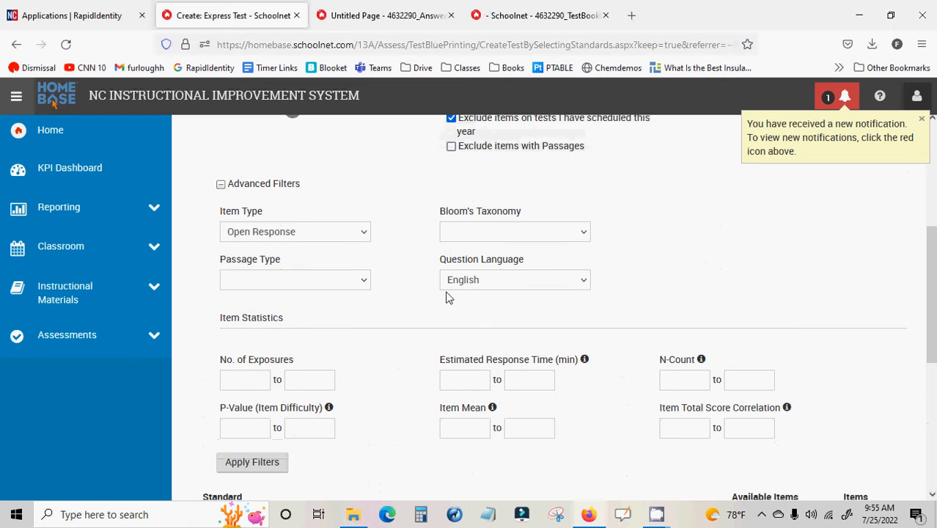
click(328, 233)
click(413, 312)
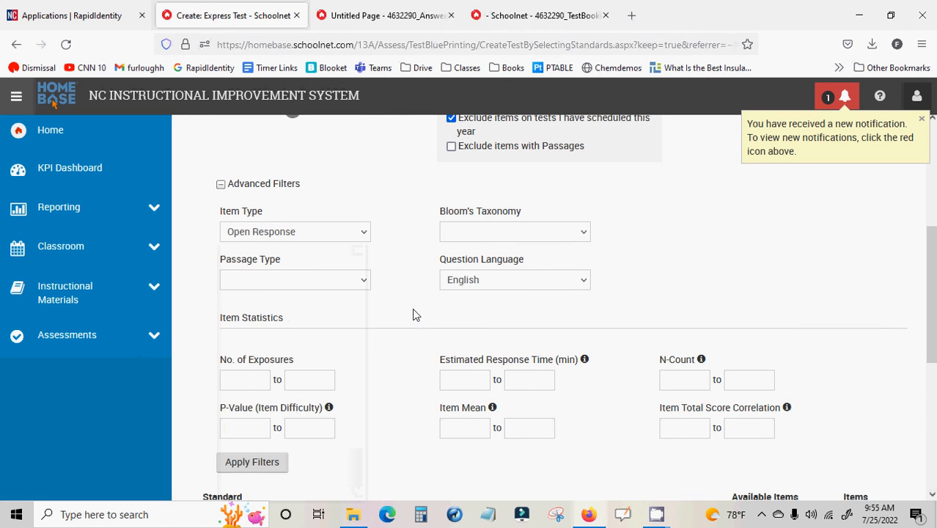
Request 1 item each for NC.4.G.1, NC.4.G.2 and NC.4.G.3, and build the Express test
scroll(414, 314, down, 3)
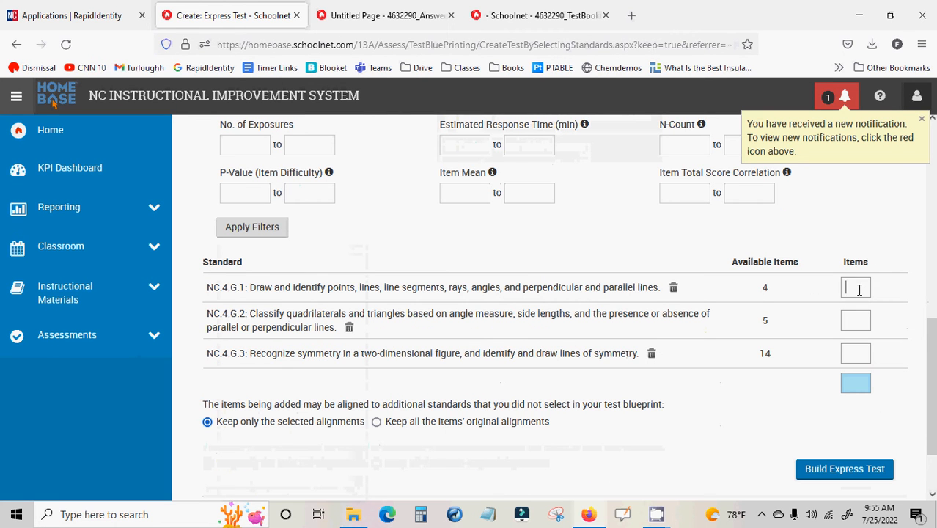
click(860, 289)
text(1)
click(858, 318)
text(1)
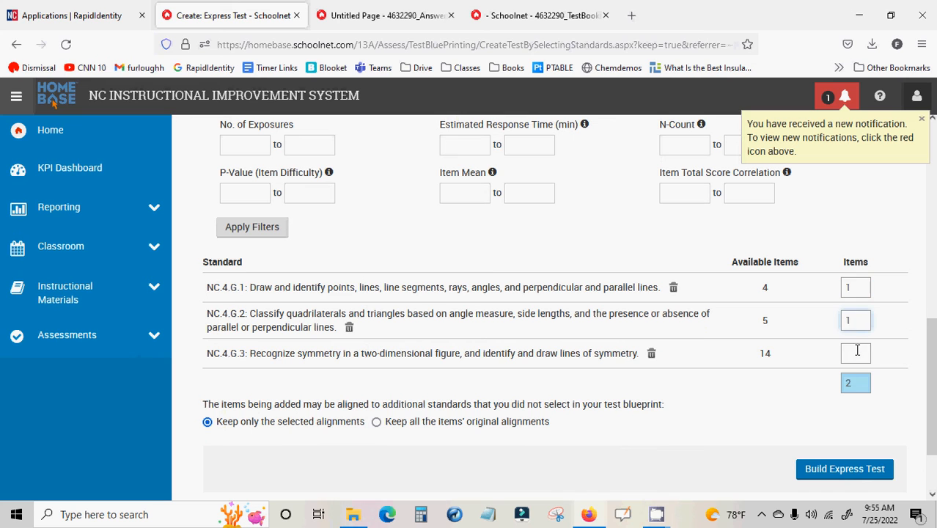
click(858, 351)
text(1)
scroll(776, 408, down, 2)
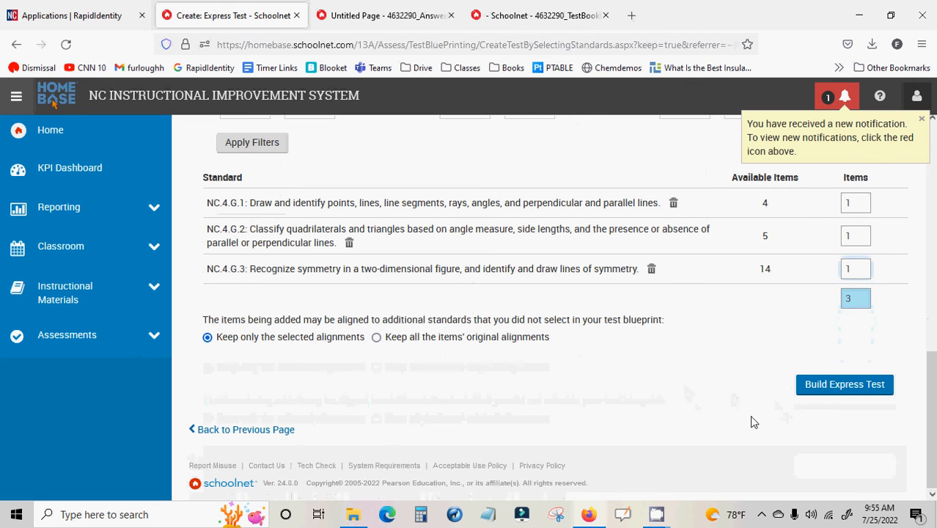
scroll(708, 387, up, 2)
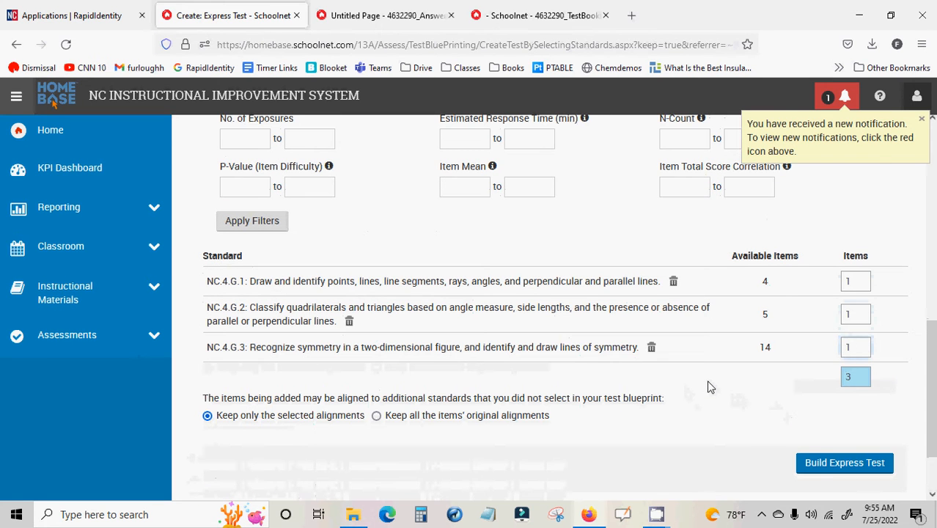
click(825, 465)
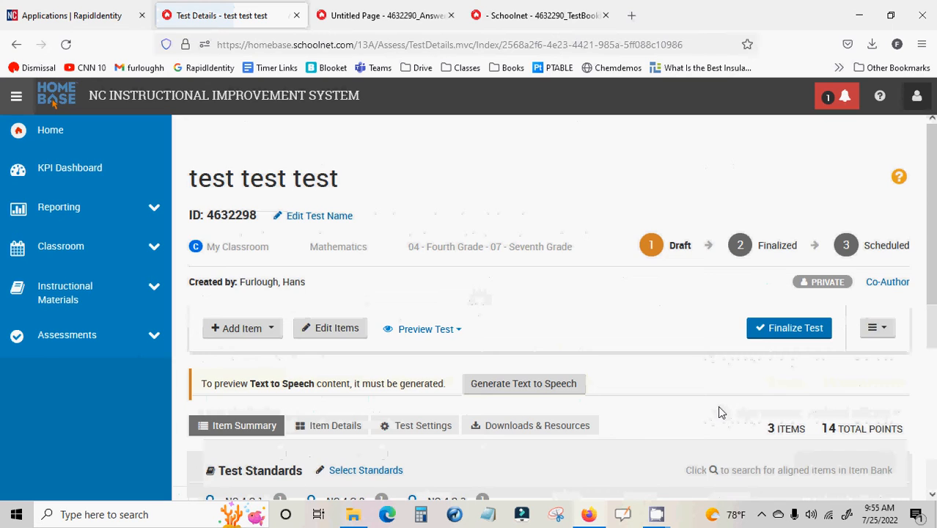
Start a new Multiple Choice item, look over its editor fields, and discard it to return to the test details
scroll(719, 412, down, 2)
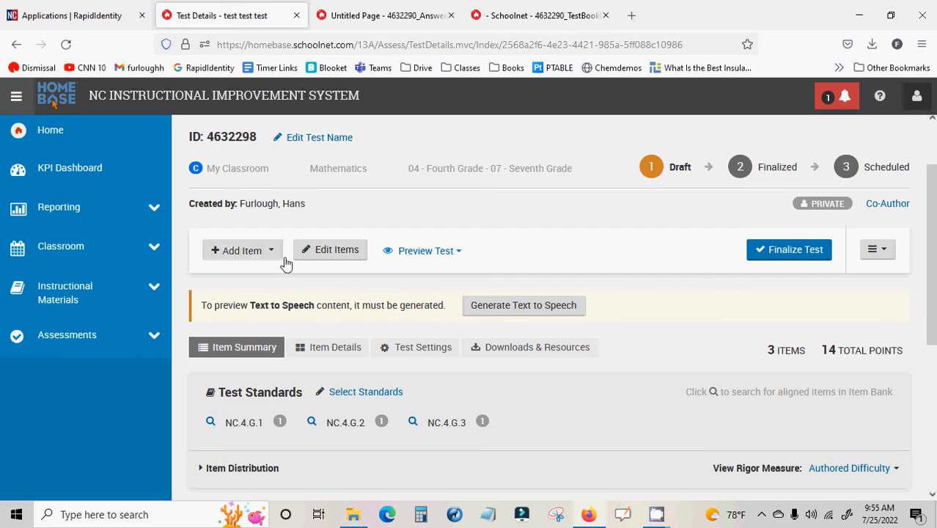
click(246, 259)
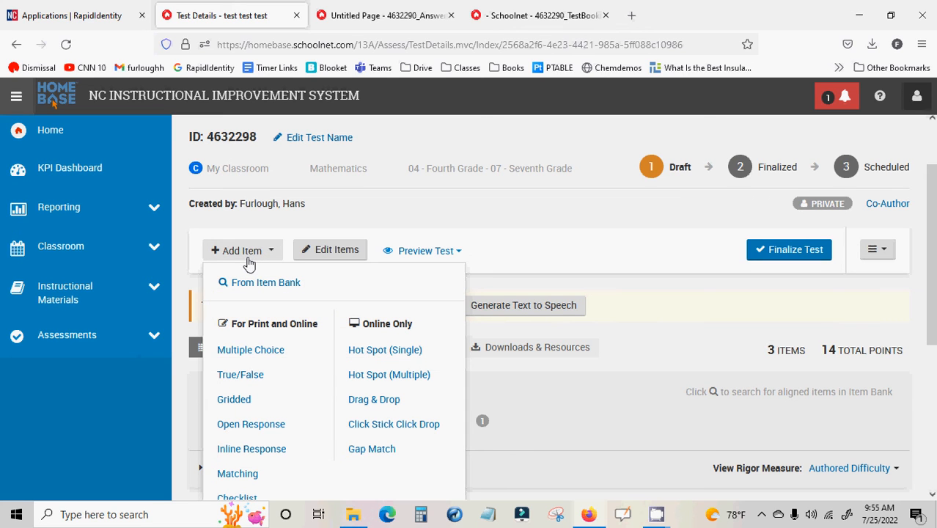
click(249, 351)
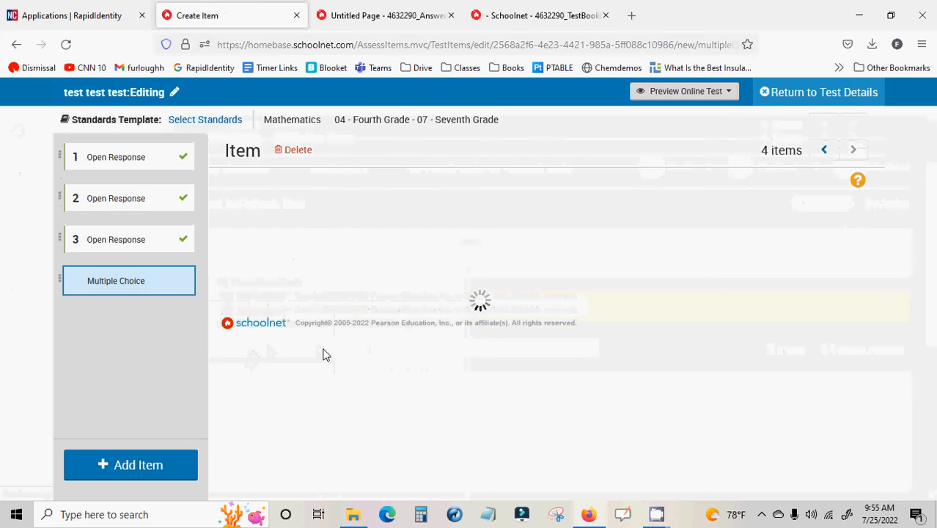
click(367, 294)
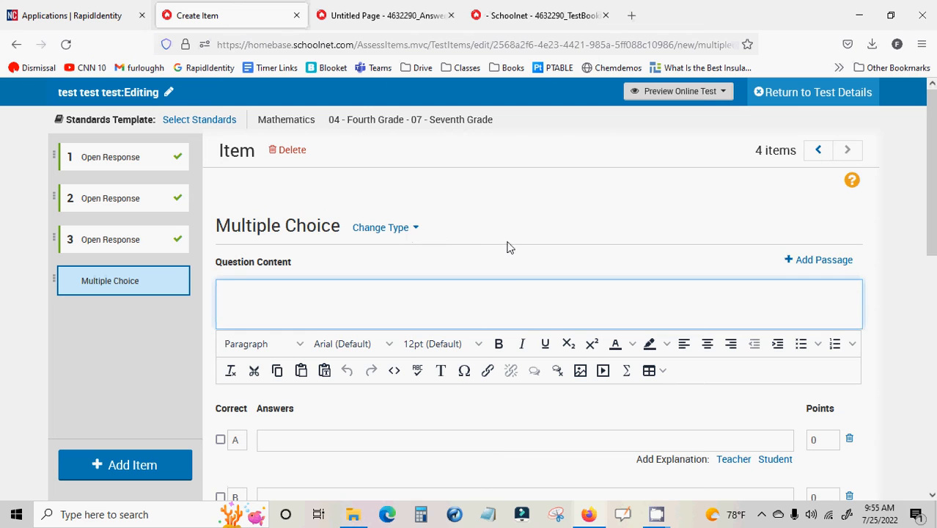
scroll(508, 246, down, 5)
scroll(511, 248, down, 1)
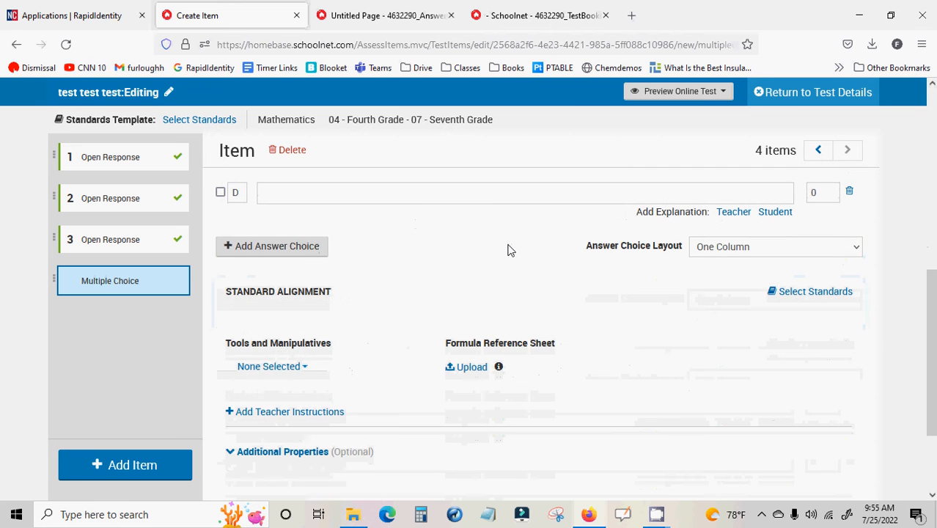
scroll(511, 281, down, 1)
scroll(507, 281, up, 7)
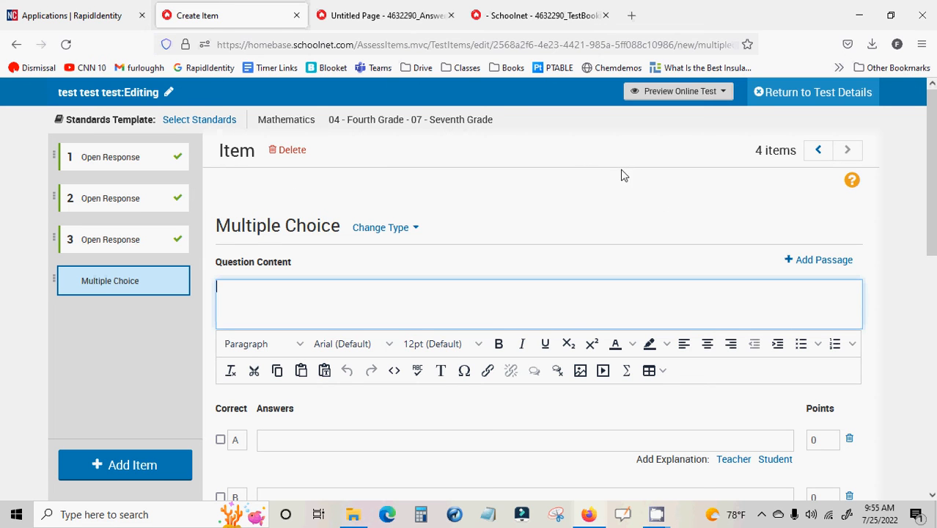
click(758, 96)
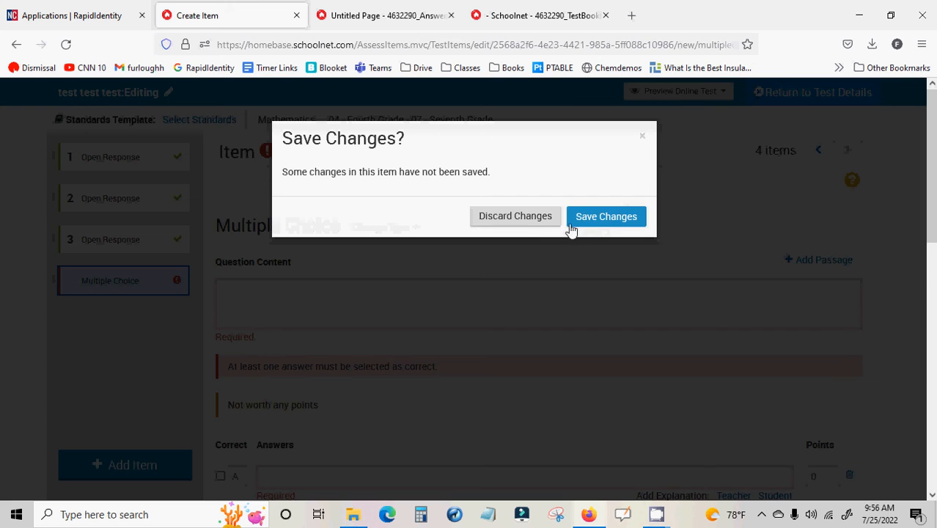
click(535, 220)
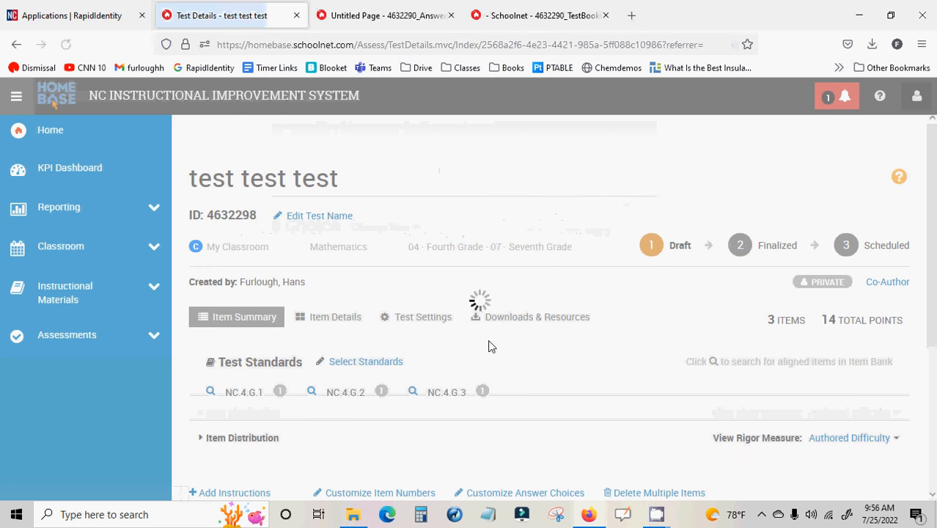
Review the test's item summary and open the item bank to add more items to the test
scroll(484, 343, down, 2)
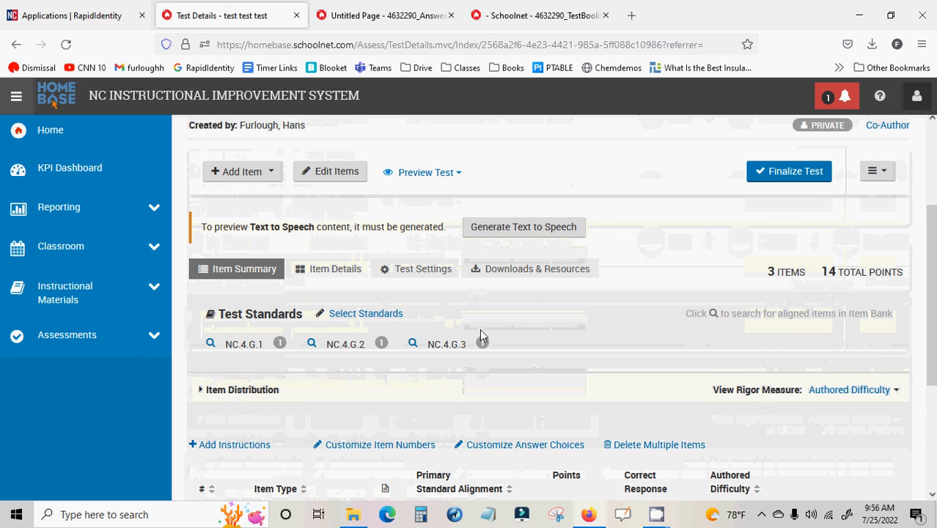
scroll(481, 335, down, 1)
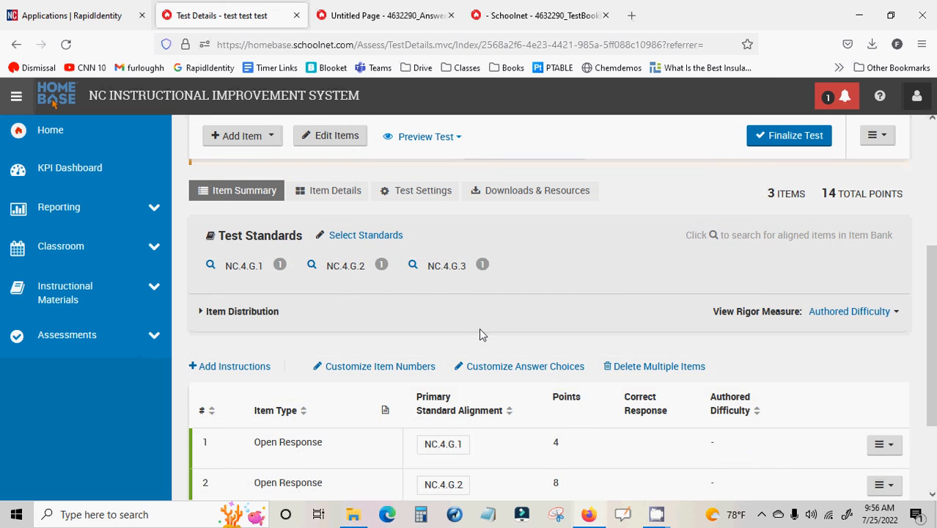
scroll(480, 330, down, 2)
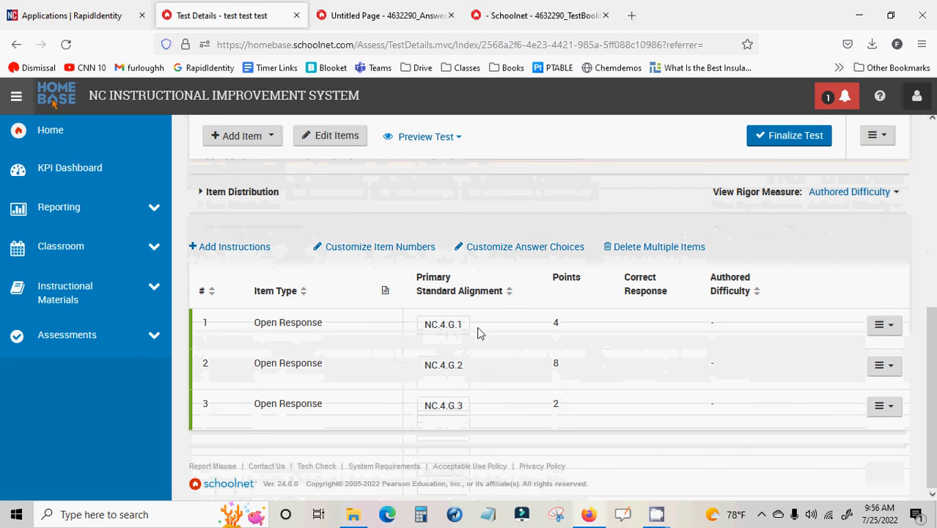
scroll(477, 333, up, 5)
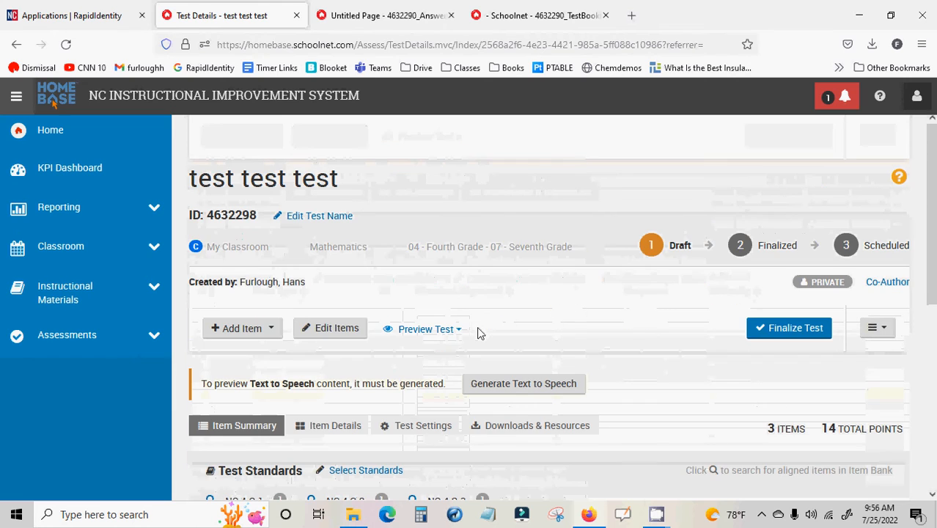
click(271, 331)
scroll(271, 332, down, 1)
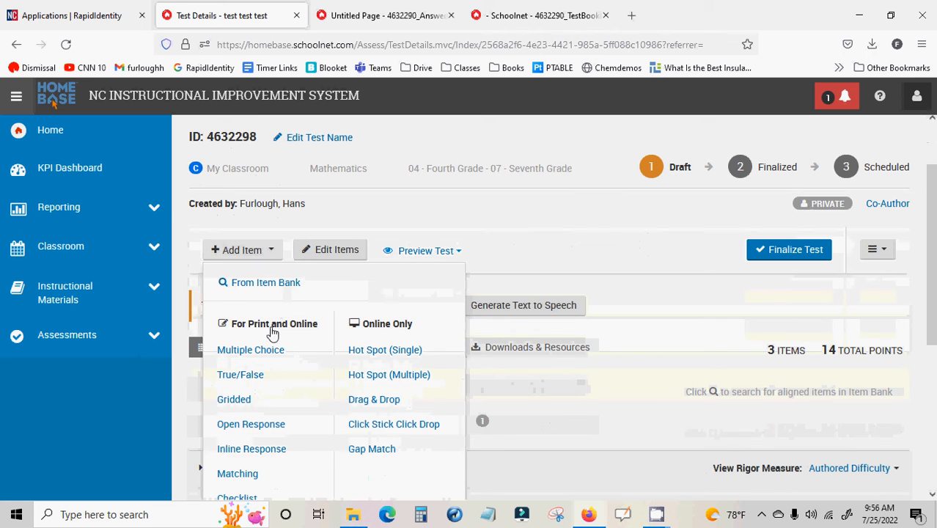
click(265, 283)
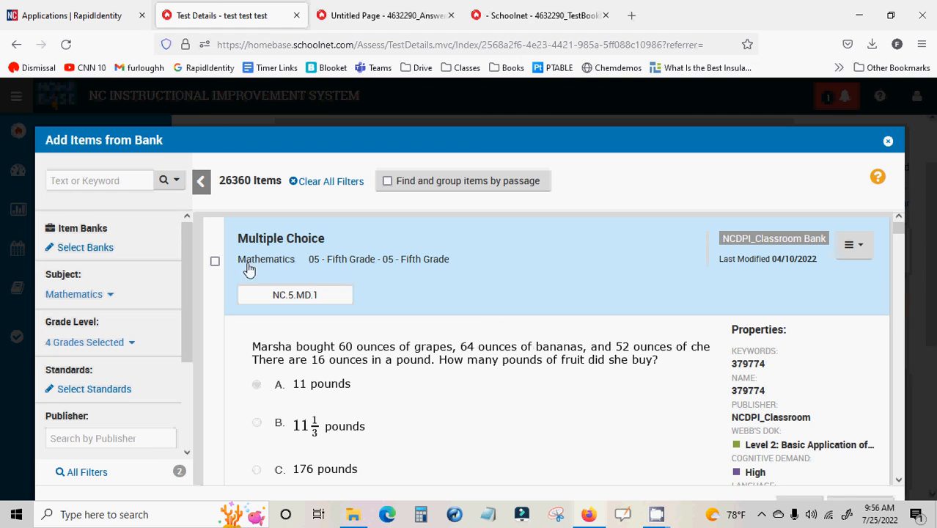
Filter the item bank by English as the question language
scroll(428, 290, down, 2)
scroll(316, 296, up, 1)
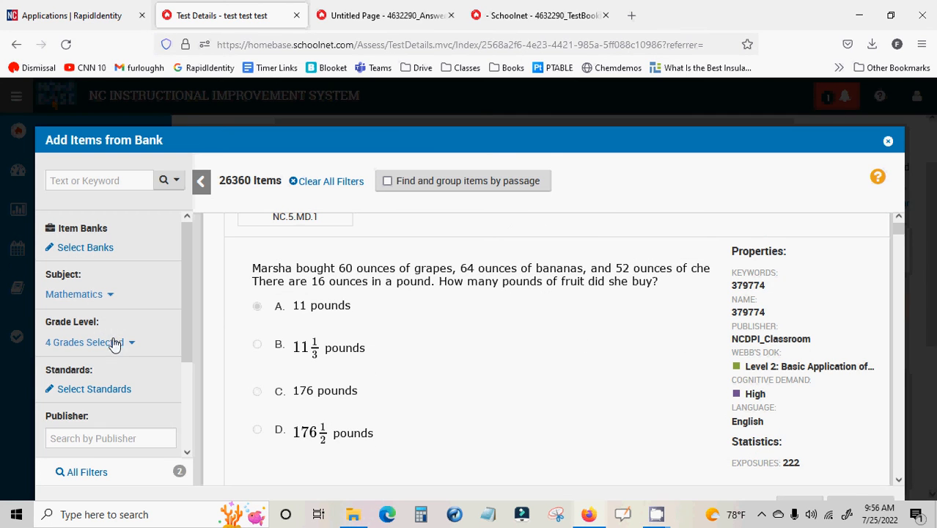
scroll(106, 370, down, 3)
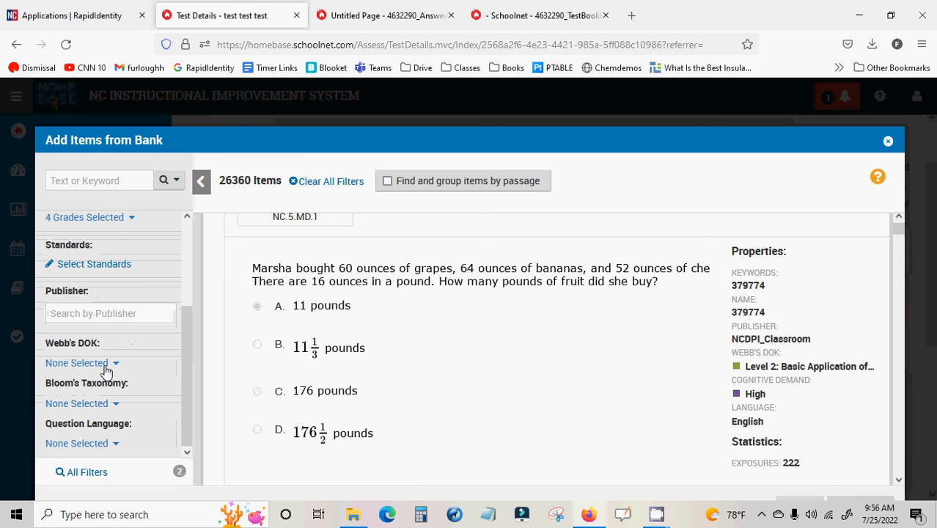
click(116, 443)
click(90, 295)
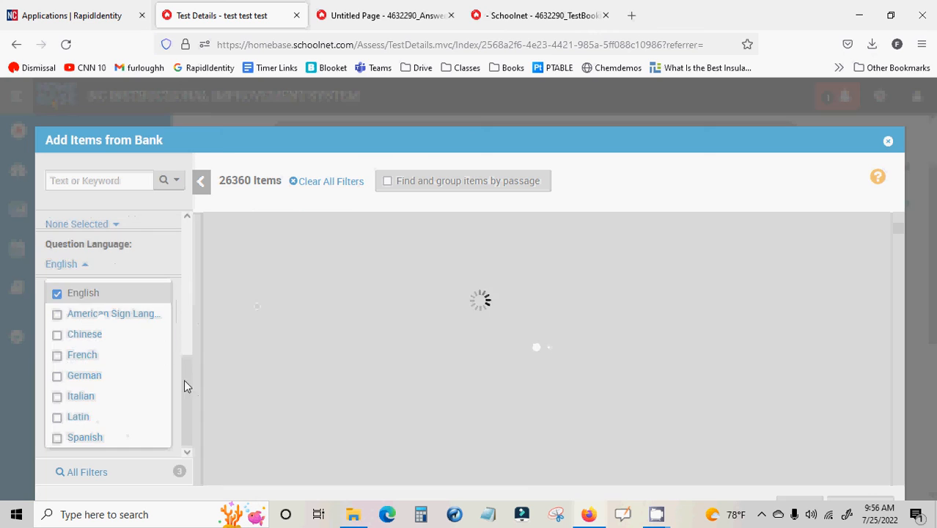
click(184, 387)
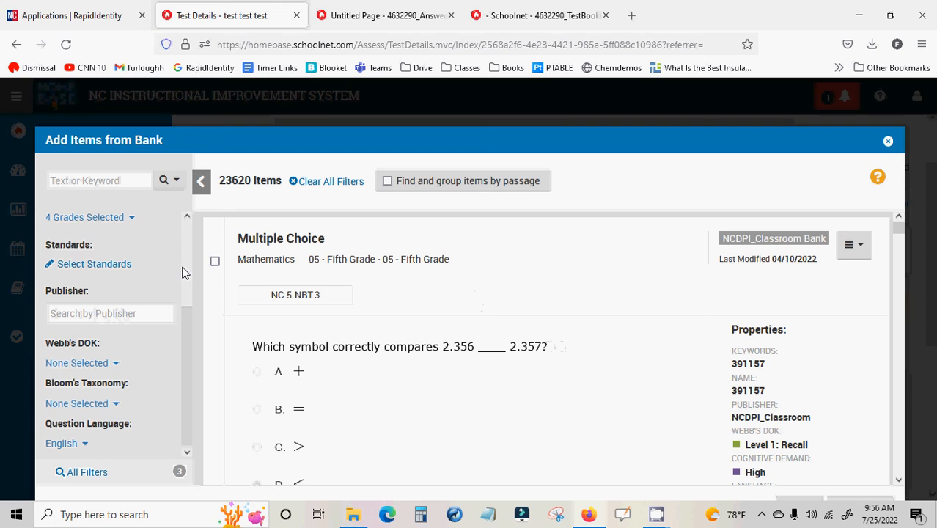
Select the Multiple Choice items aligned to NC.5.NBT.3 and NC.5.MD.2 and add them to the test
scroll(182, 269, up, 3)
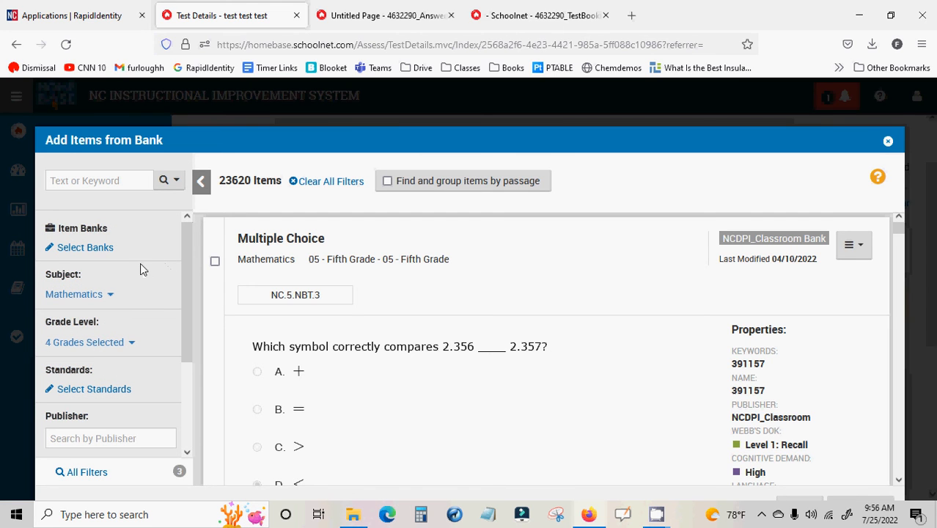
scroll(398, 318, down, 4)
scroll(393, 320, up, 4)
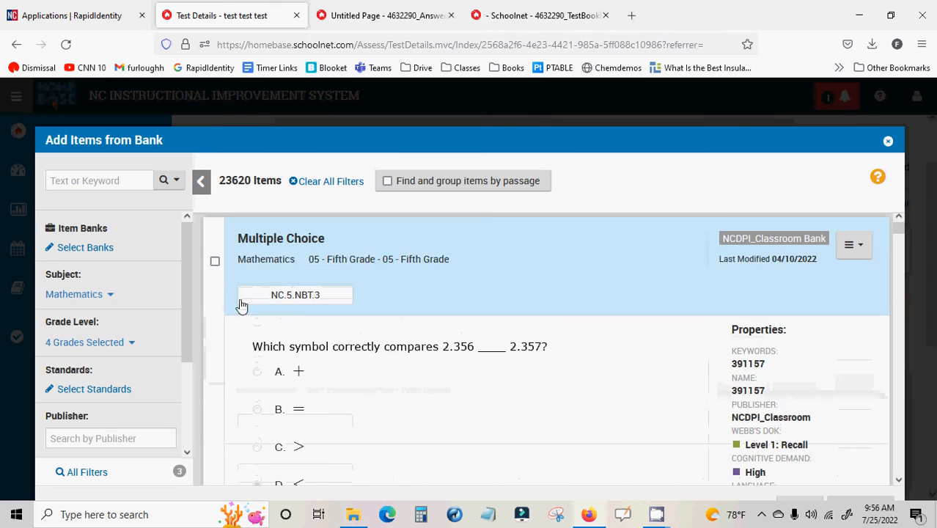
click(216, 264)
scroll(278, 382, down, 5)
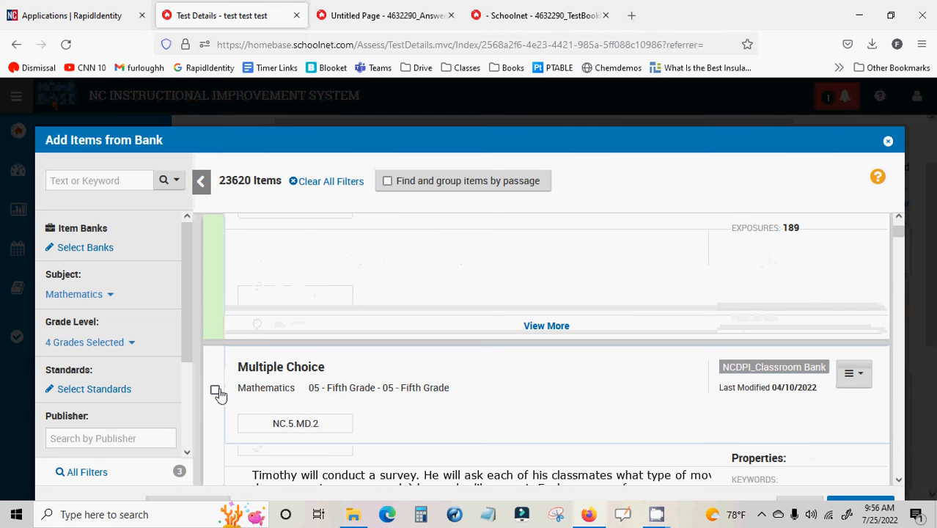
click(217, 388)
scroll(547, 410, down, 4)
scroll(177, 339, down, 3)
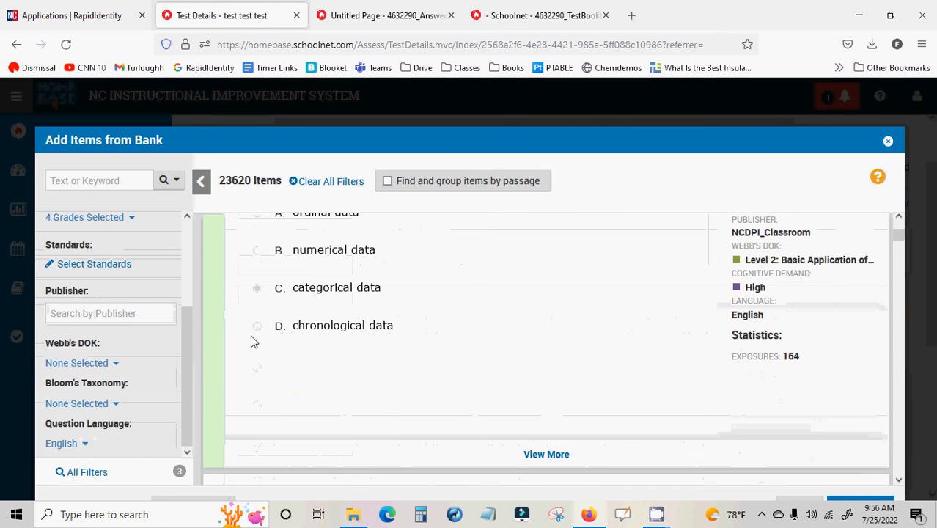
click(852, 500)
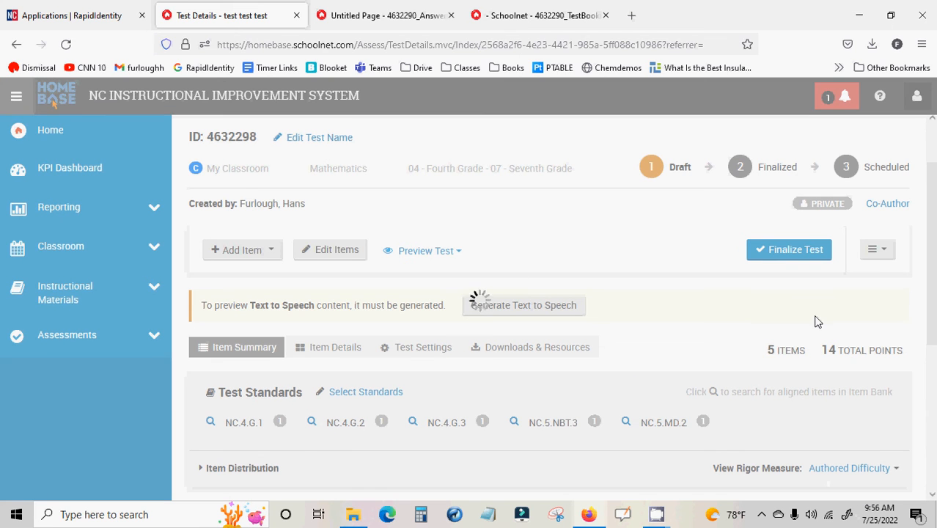
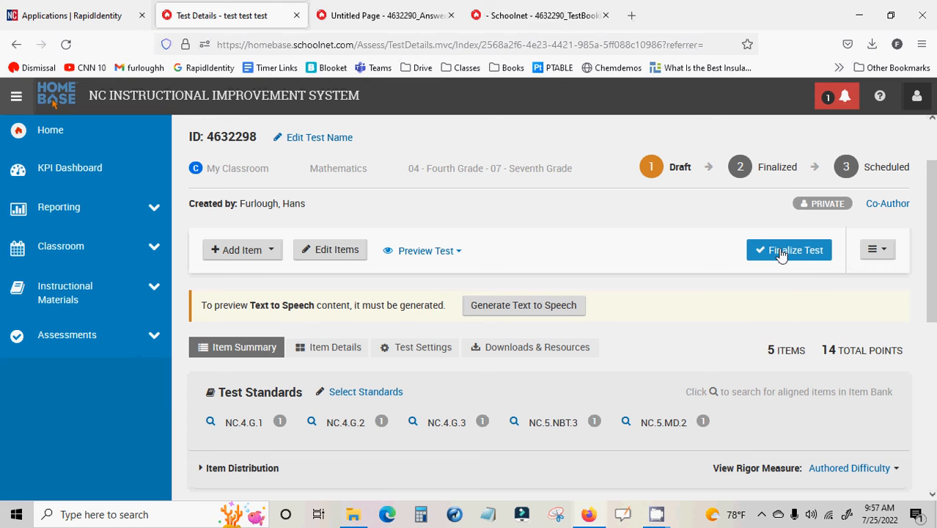
Start creating a new Answer Key Only test from the assessment options
click(153, 338)
scroll(108, 318, down, 2)
scroll(109, 318, up, 2)
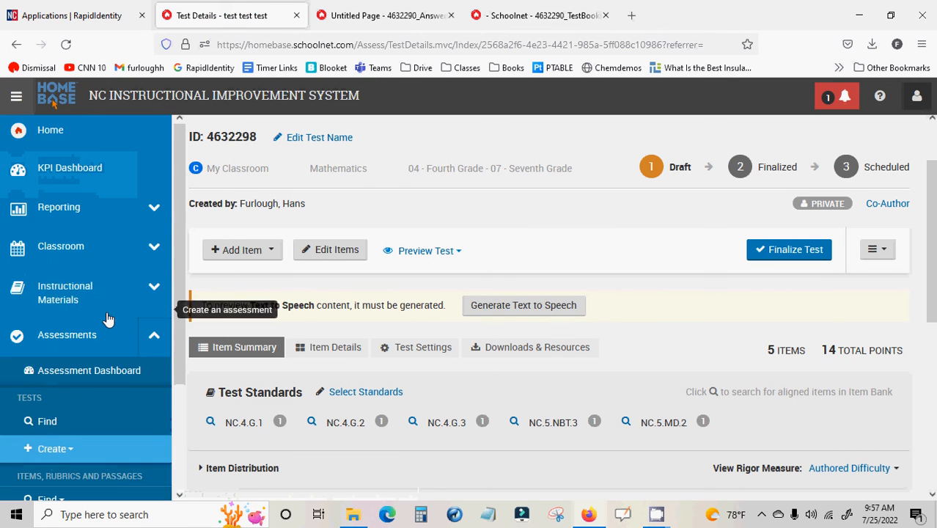
scroll(109, 319, down, 2)
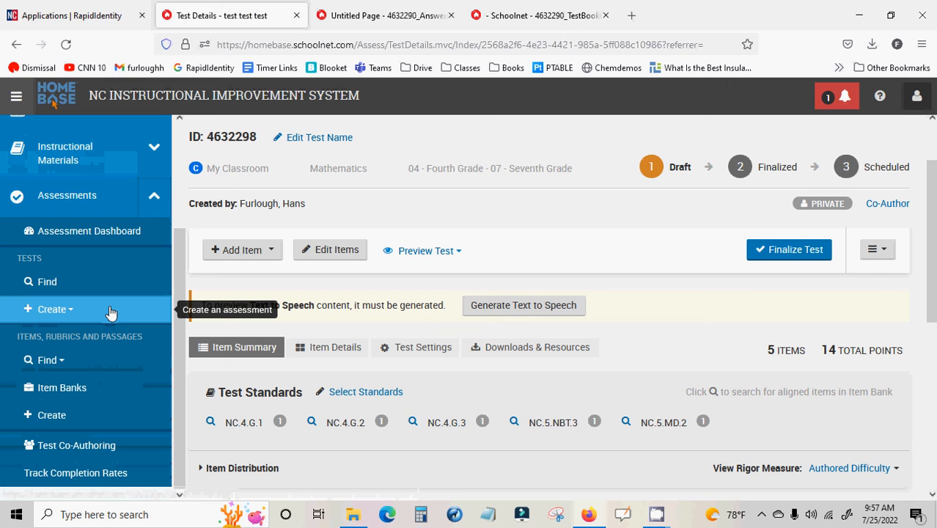
click(70, 310)
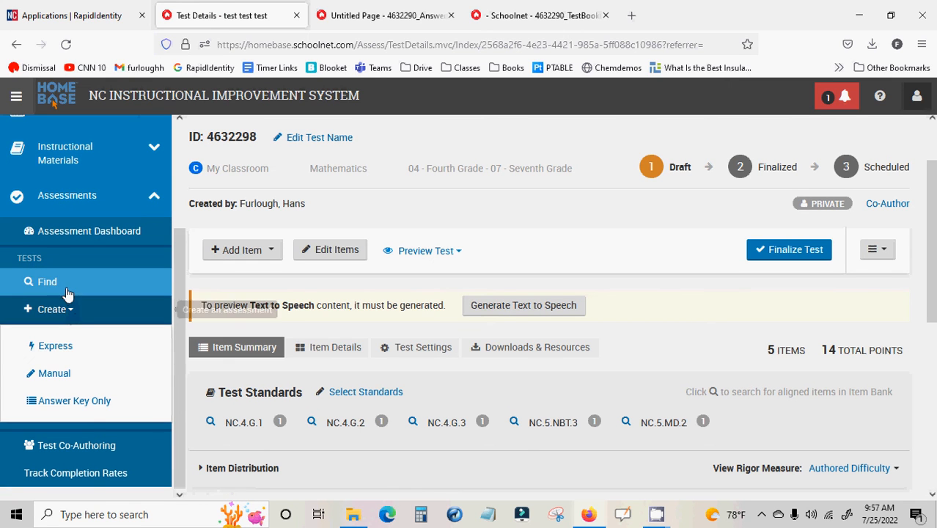
click(94, 407)
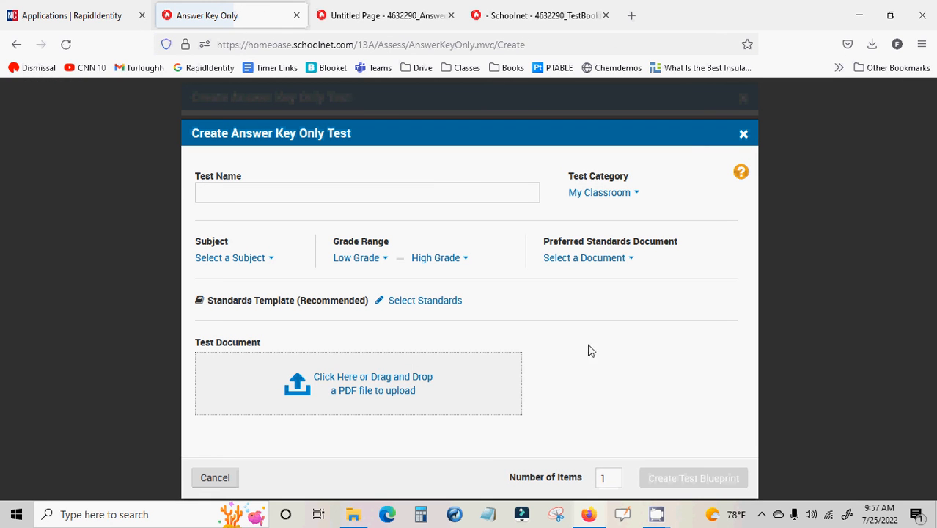
click(524, 193)
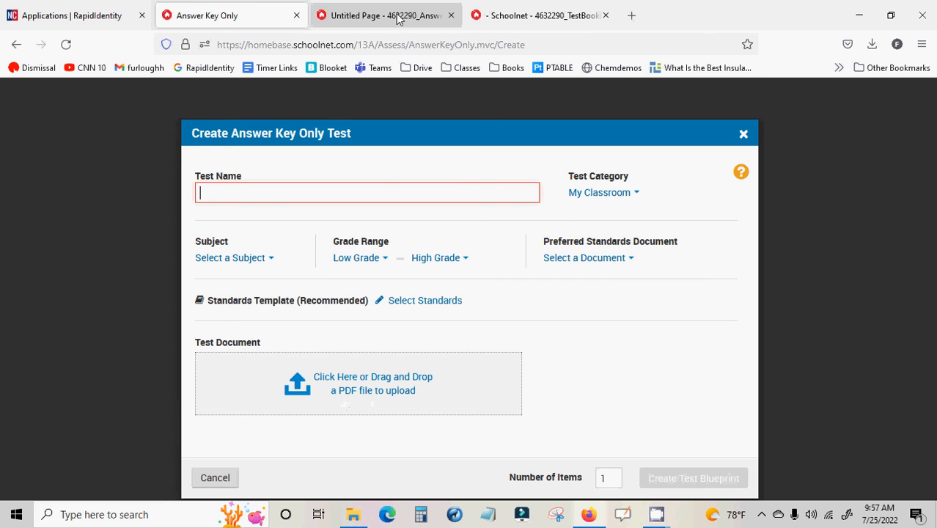
Upload the 4632290_TestBooklet PDF from the Downloads folder as the test document
click(363, 392)
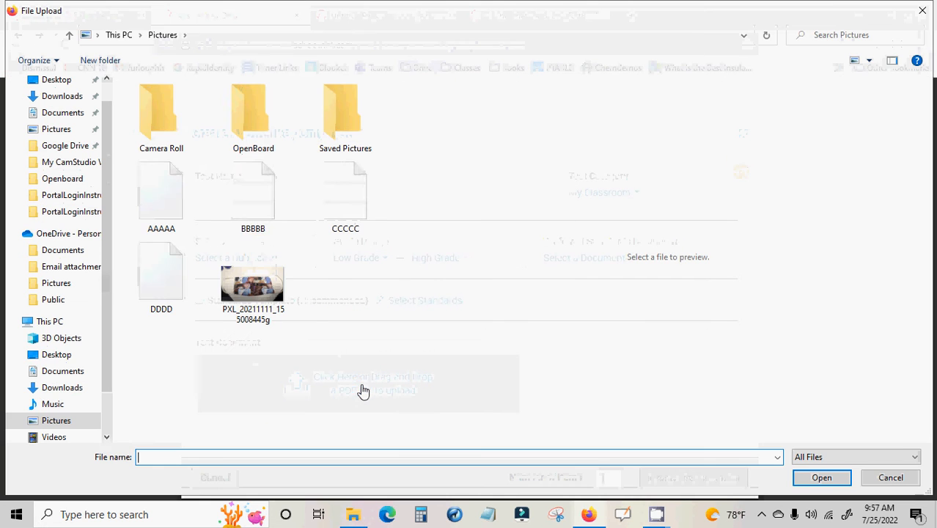
click(66, 114)
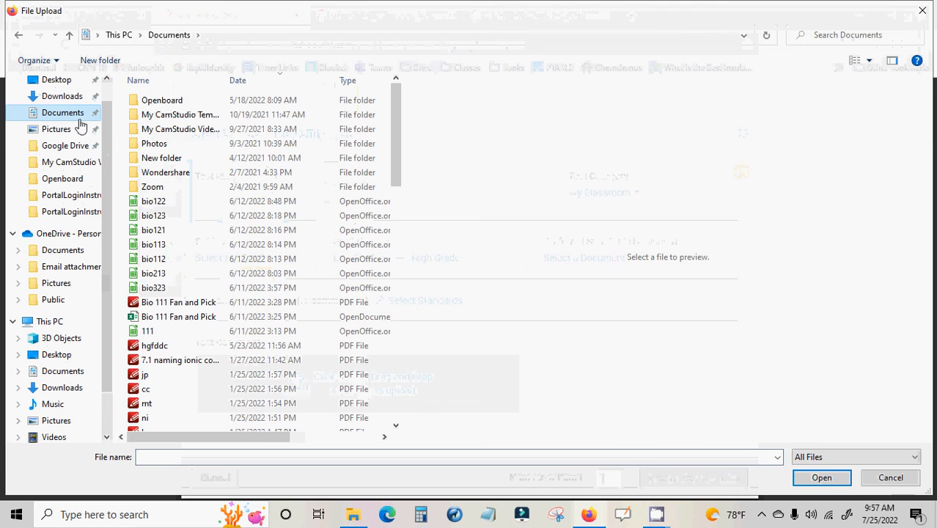
click(71, 98)
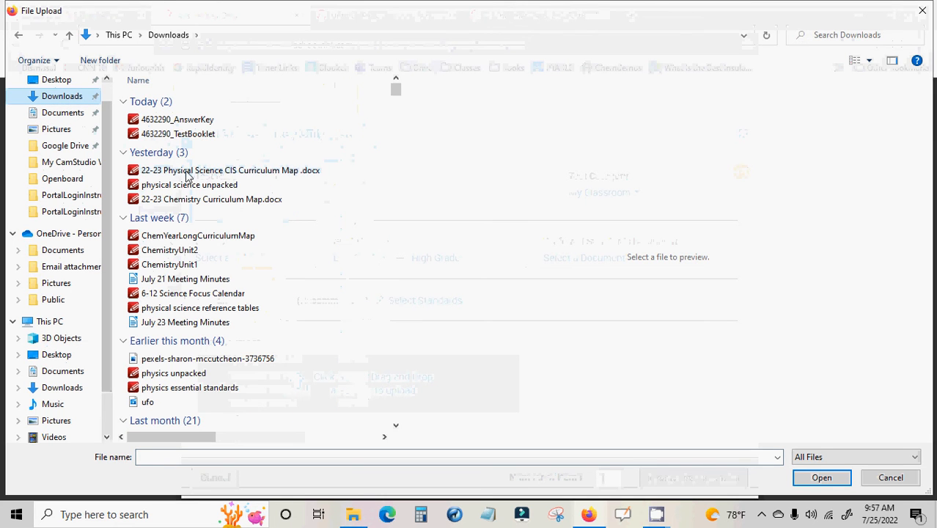
click(188, 137)
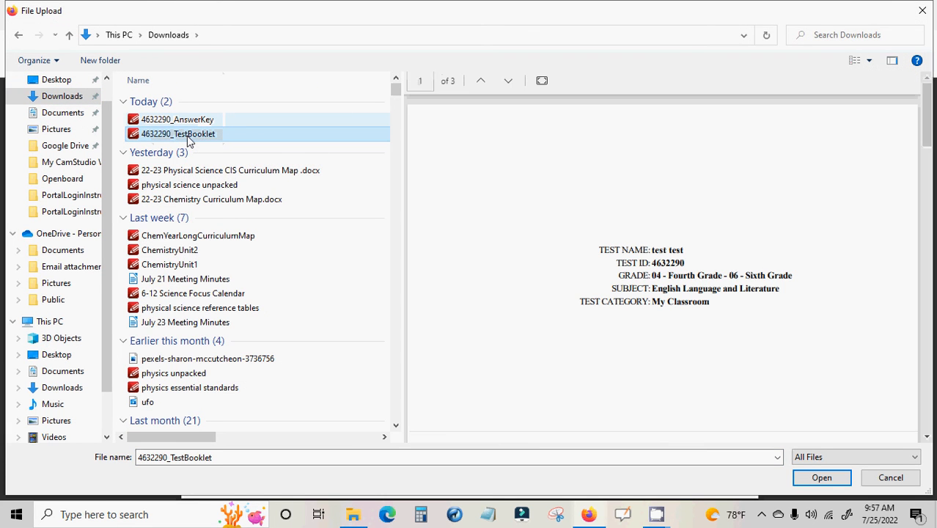
click(821, 477)
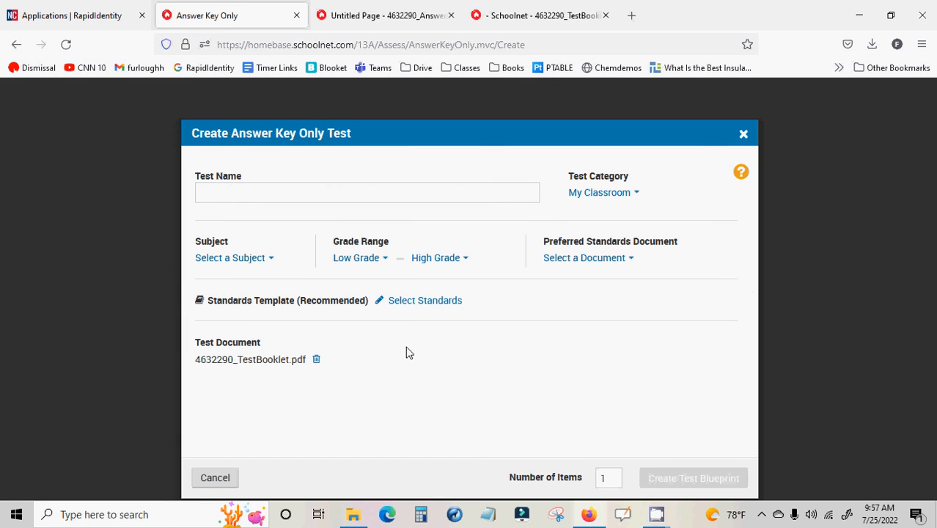
Name the test "akldsfja;lsdkfja;lsdjkf" and set its subject to Computer and Information Sciences
click(253, 191)
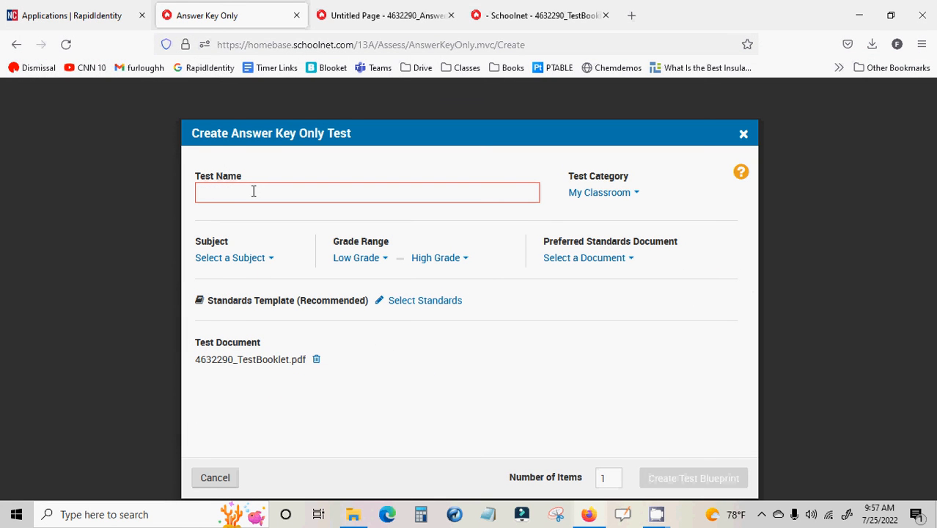
text(akldsfja;lsdkfja;lsdjkf)
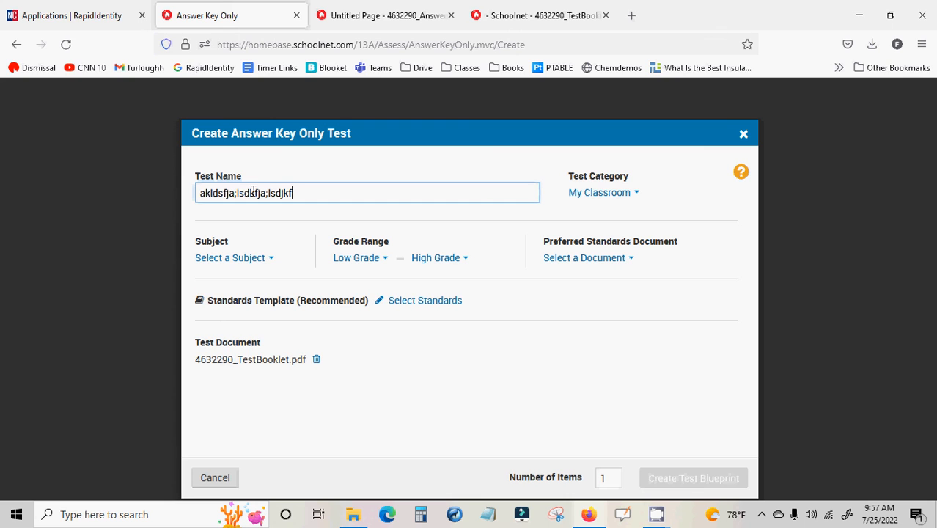
click(245, 257)
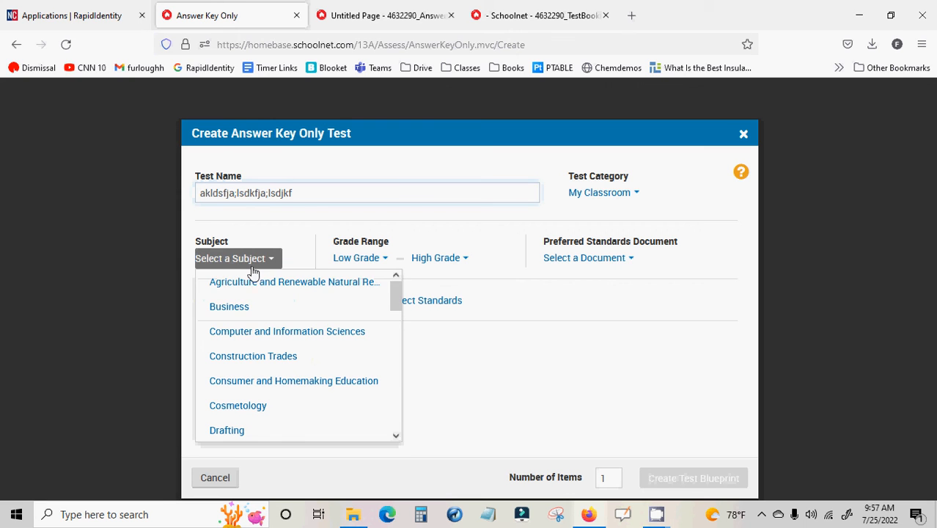
click(266, 332)
Set the grade range from 01 - First Grade to 03 - Third Grade and the preferred standards document to *English Language Arts
click(374, 259)
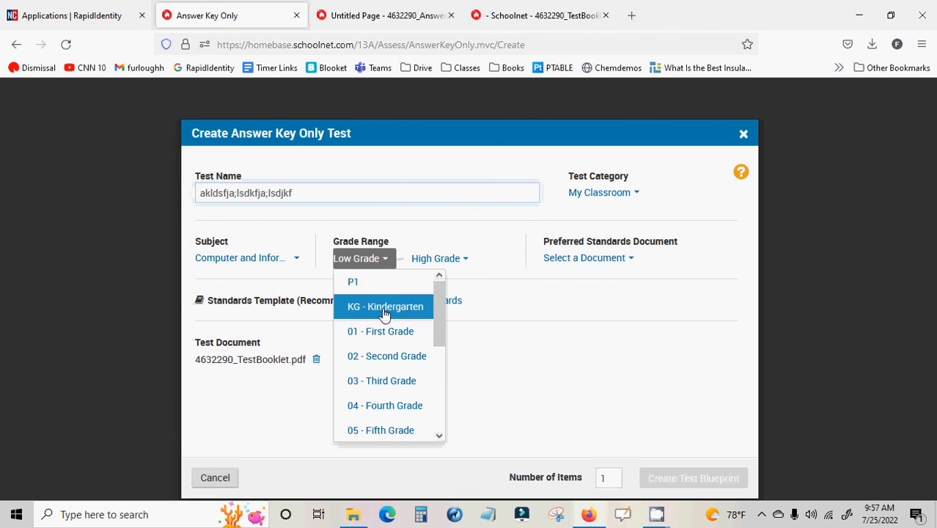
click(381, 332)
click(456, 258)
click(467, 381)
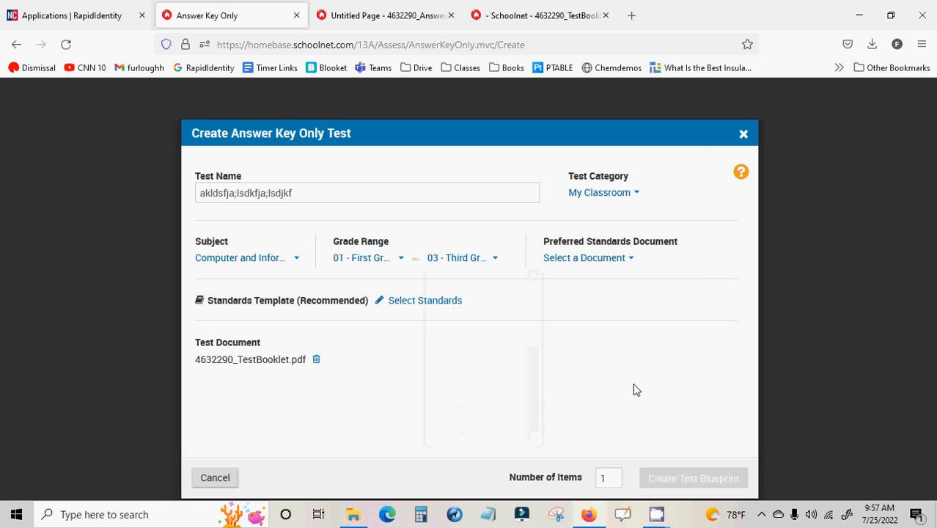
click(623, 261)
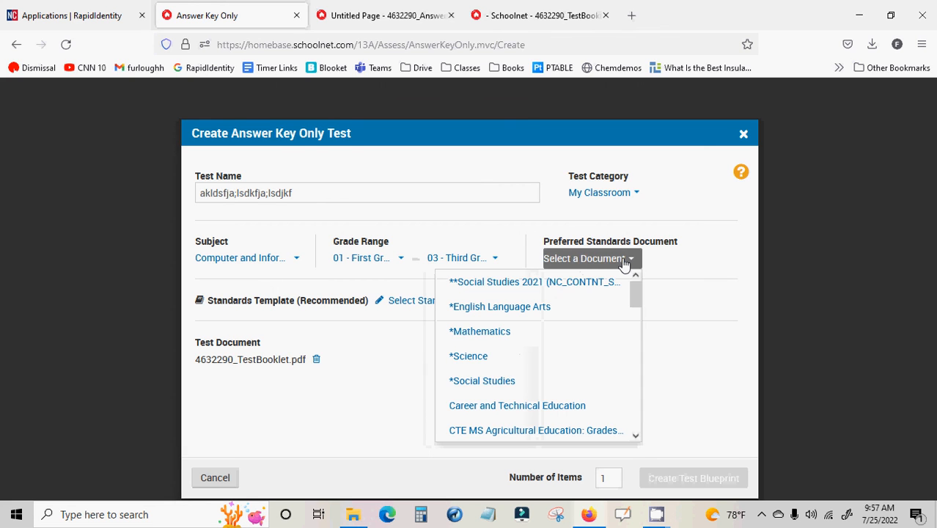
click(542, 306)
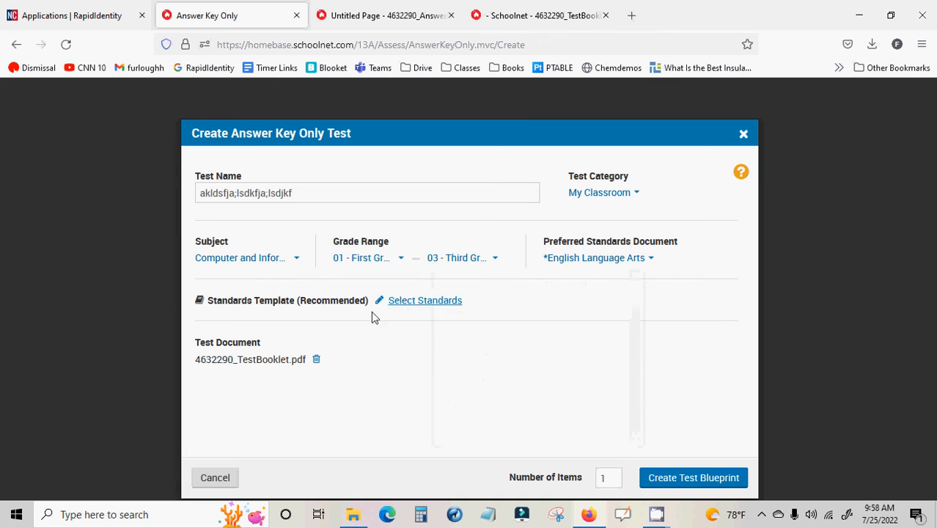
Add the Second Grade R Reading standard to the standards template and create the test blueprint with 1 item
click(425, 304)
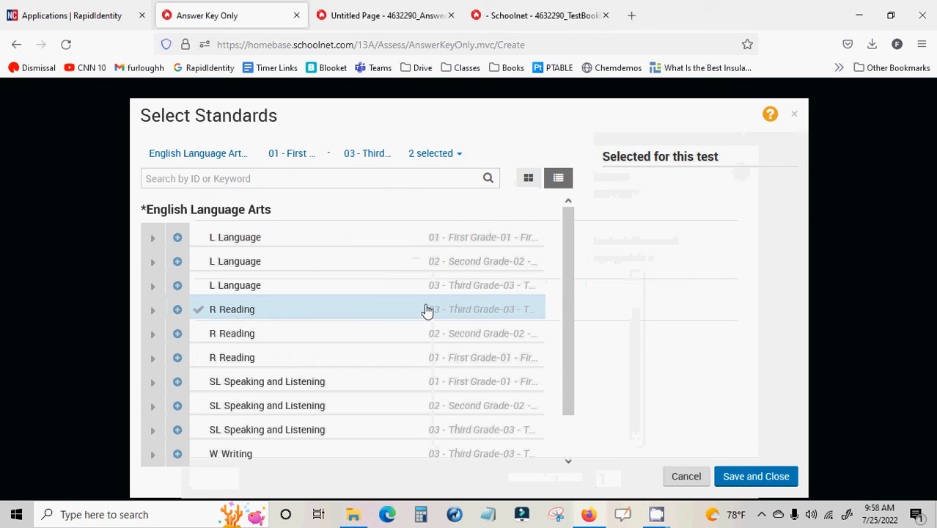
click(370, 336)
click(766, 478)
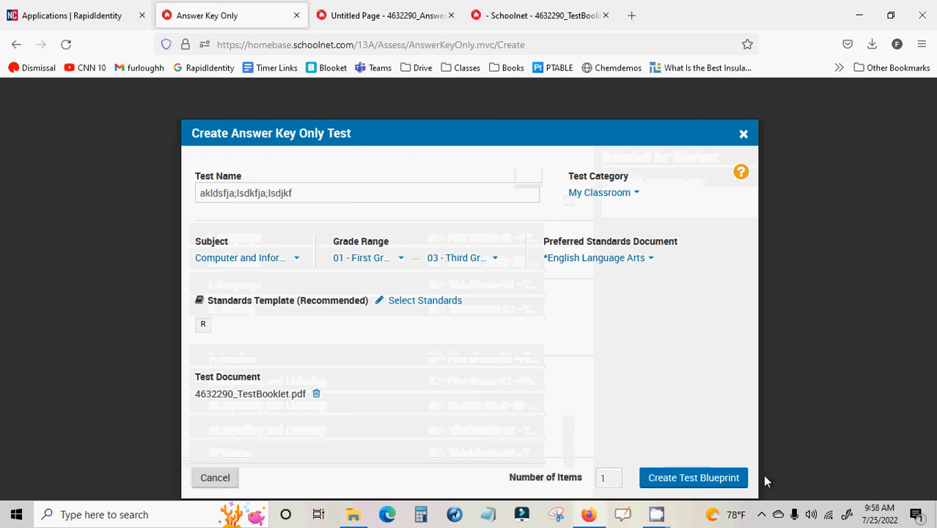
click(680, 481)
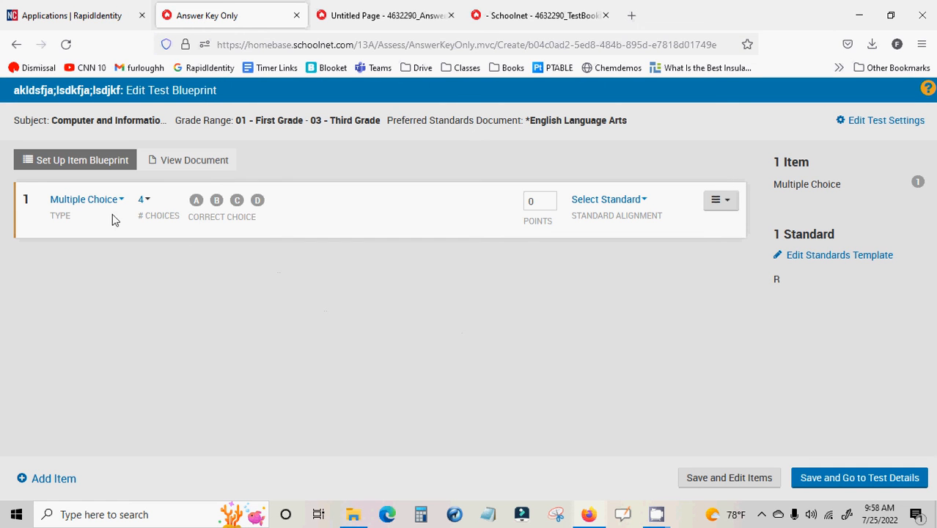
Check the number-of-choices options for item 1, read through the uploaded test document, and return to the item blueprint
click(144, 200)
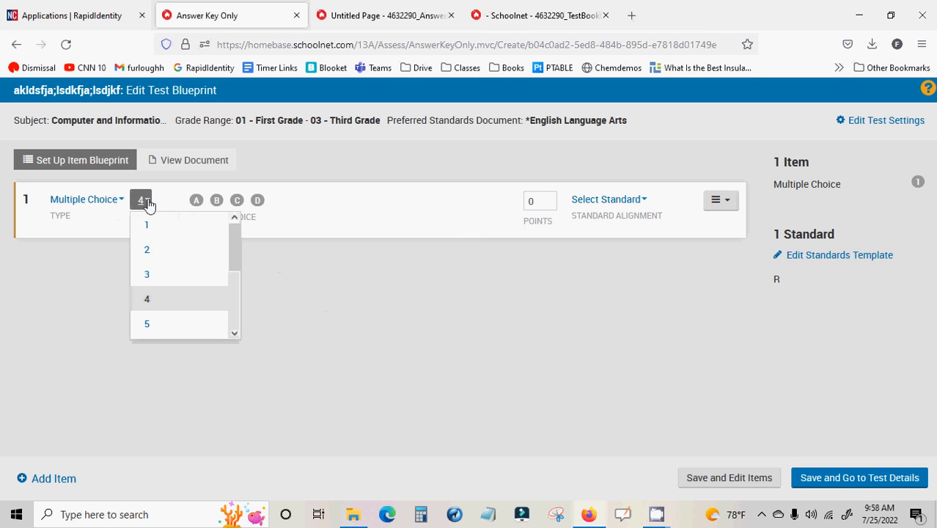
click(144, 200)
click(184, 166)
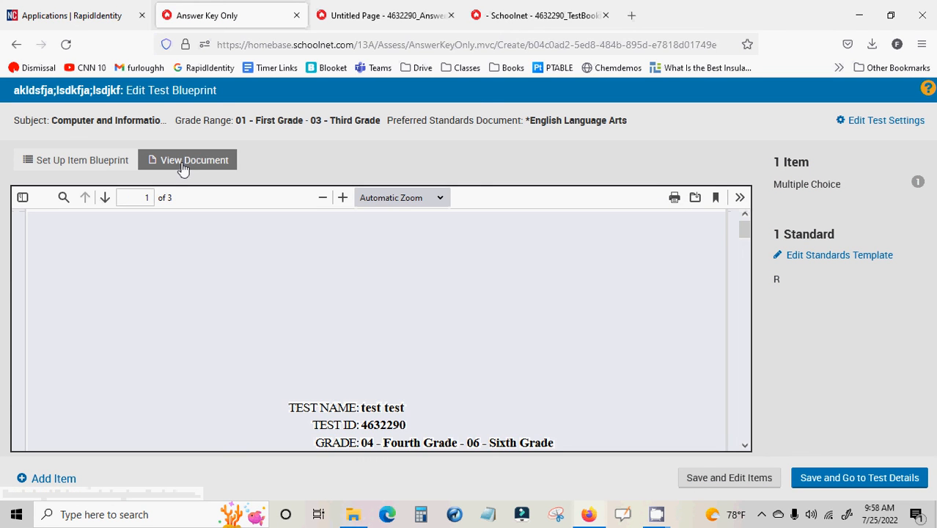
scroll(421, 334, down, 3)
scroll(431, 337, down, 10)
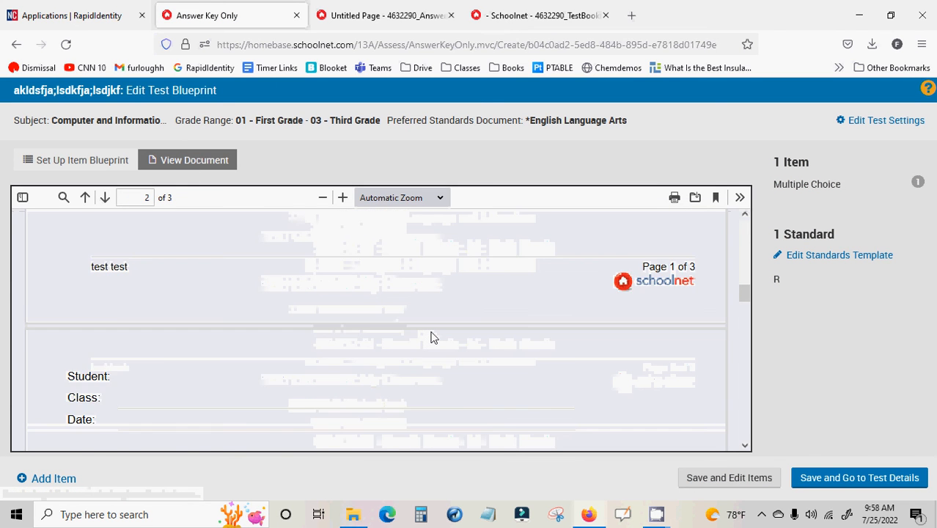
scroll(432, 334, down, 5)
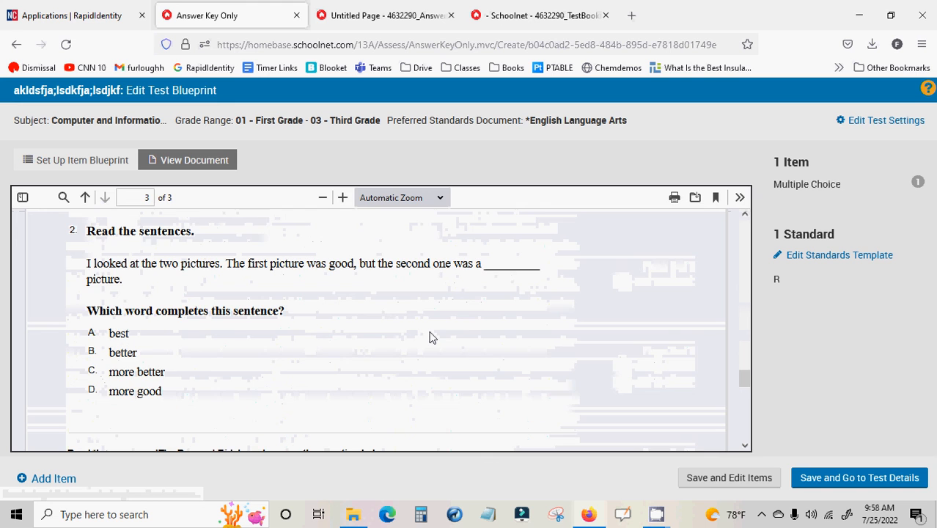
scroll(431, 338, up, 15)
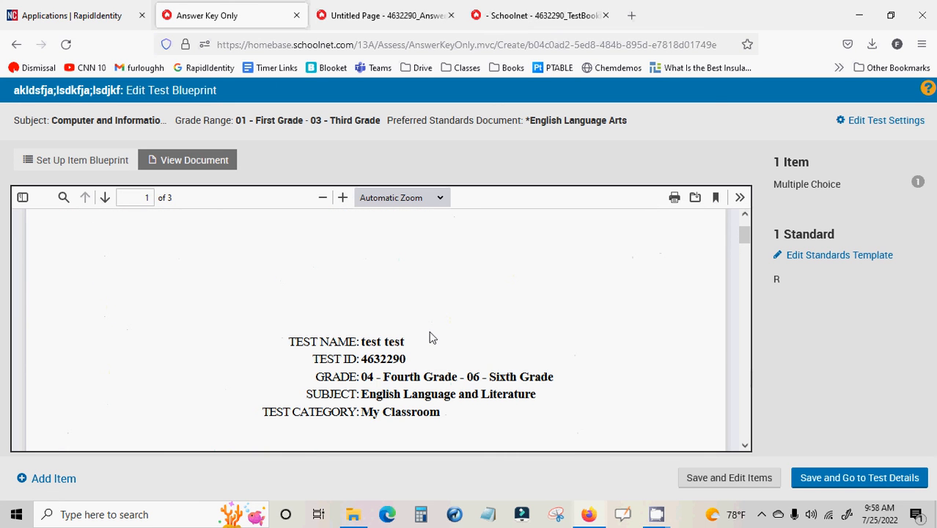
scroll(431, 337, down, 5)
scroll(431, 337, down, 5)
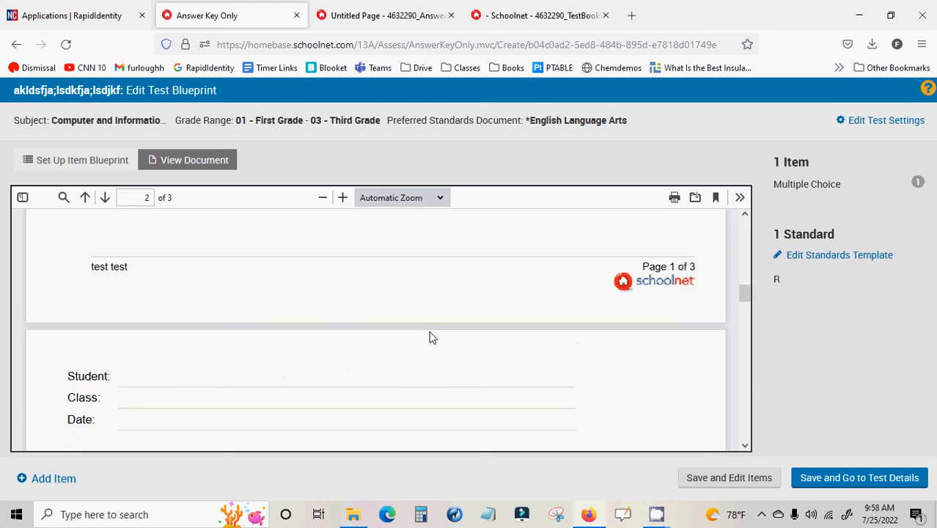
click(97, 162)
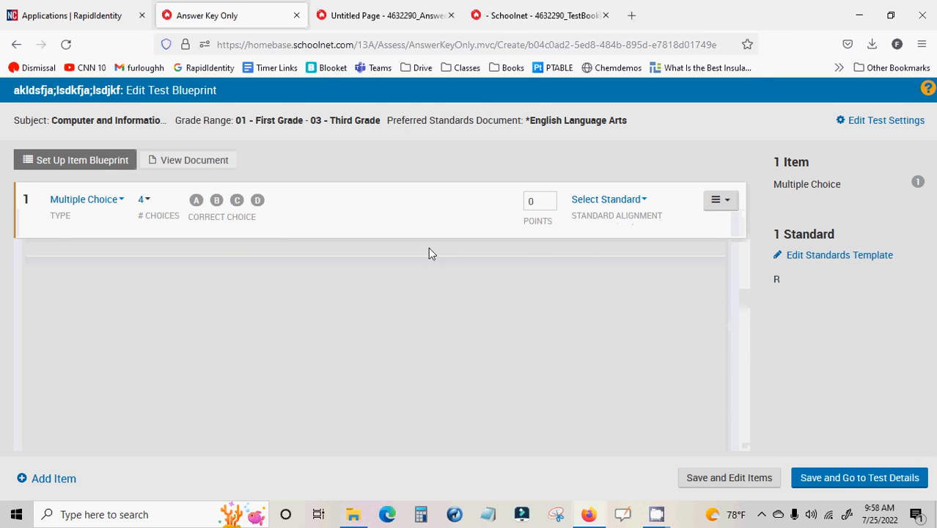
Duplicate the four-choice Multiple Choice item until the blueprint holds 4 items
click(735, 201)
click(617, 338)
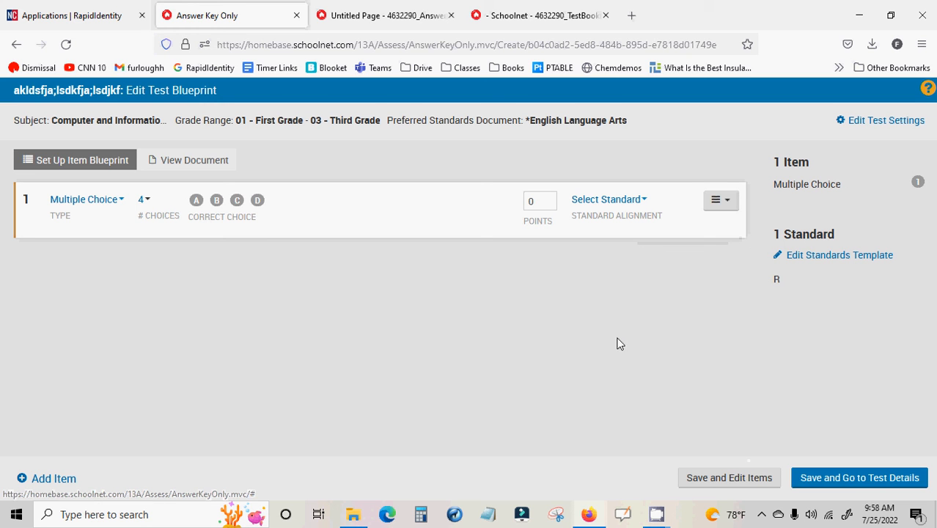
click(726, 203)
click(700, 229)
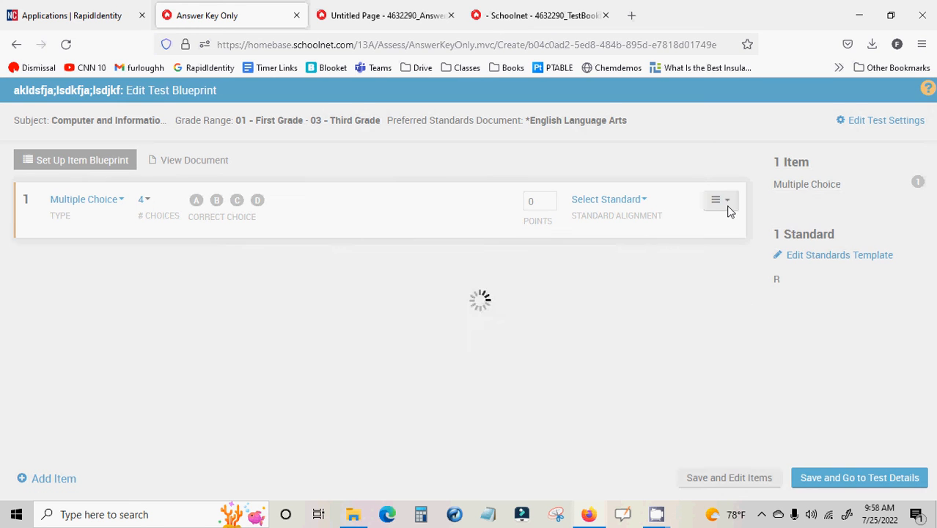
click(730, 206)
click(705, 251)
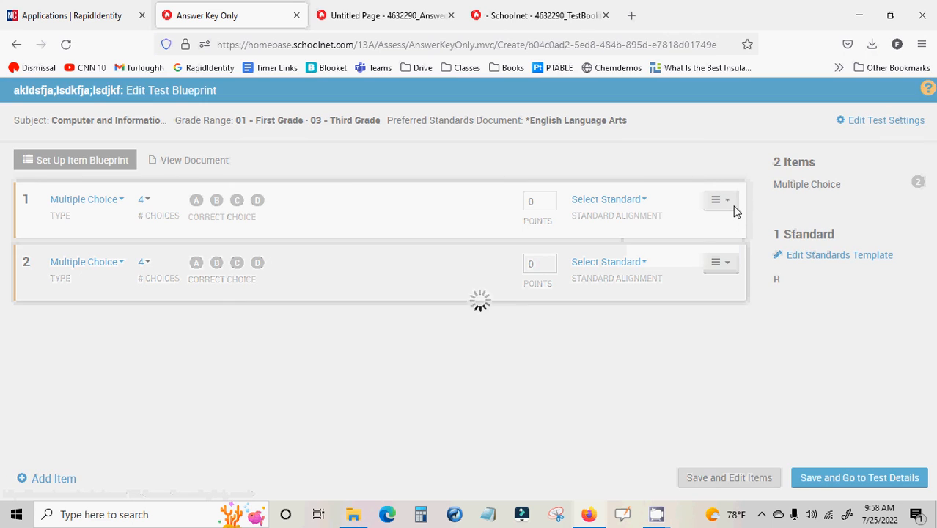
click(725, 202)
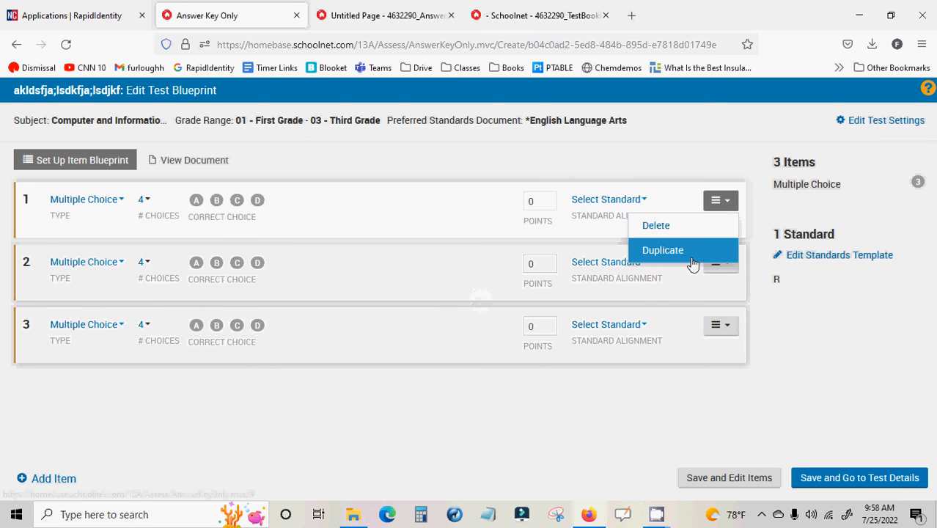
click(710, 250)
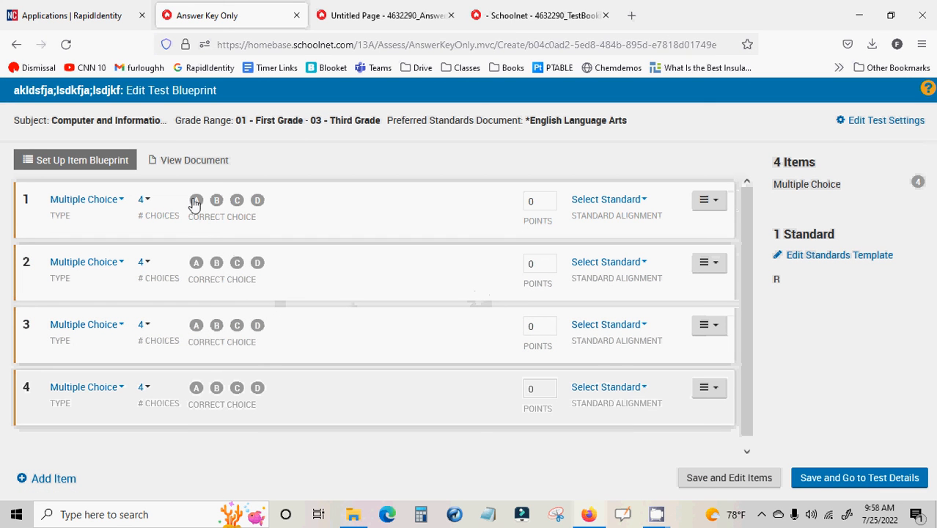
Mark the correct choices as A for item 1, B for item 2, C for item 3 and A for item 4
click(216, 263)
click(236, 327)
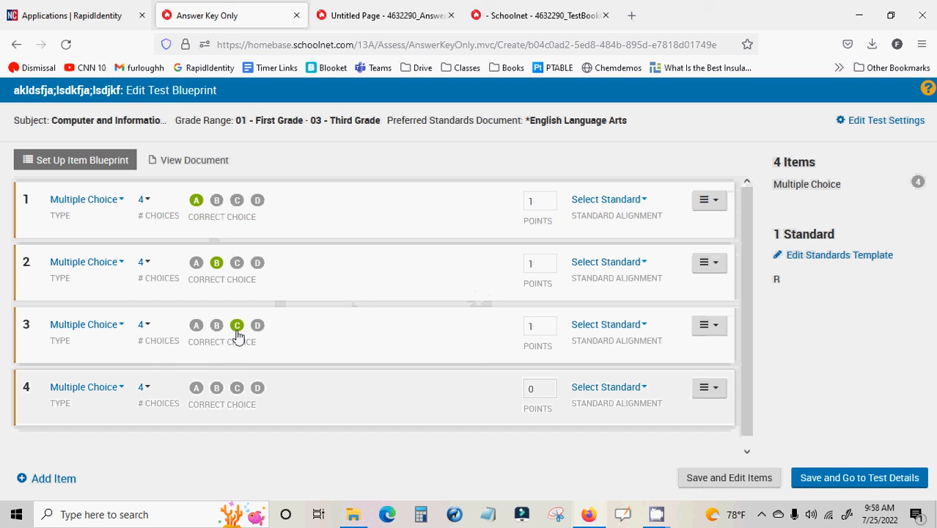
click(195, 390)
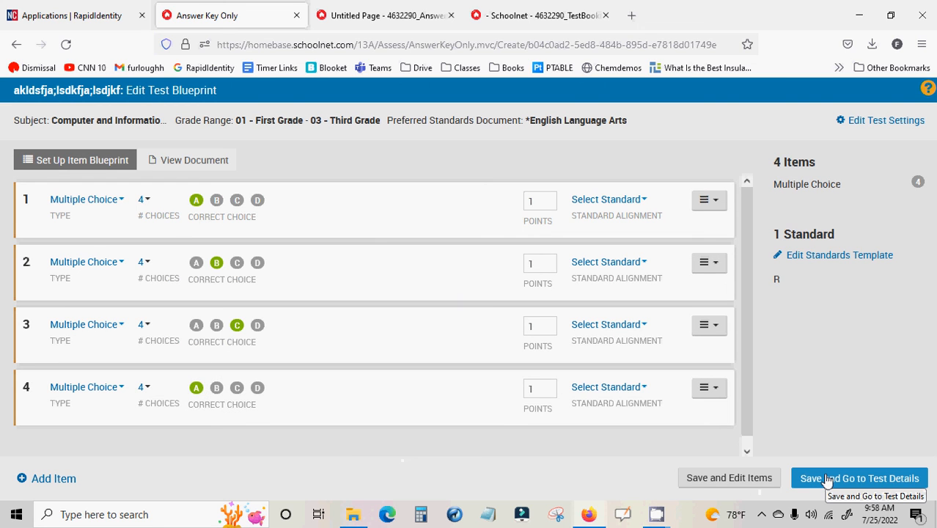
Read through the uploaded test document from the test blueprint
click(207, 160)
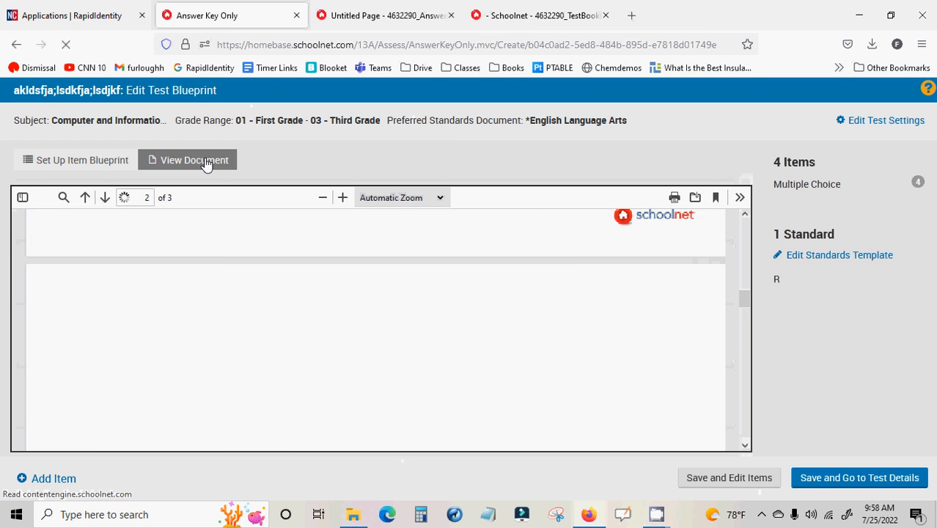
scroll(397, 318, down, 15)
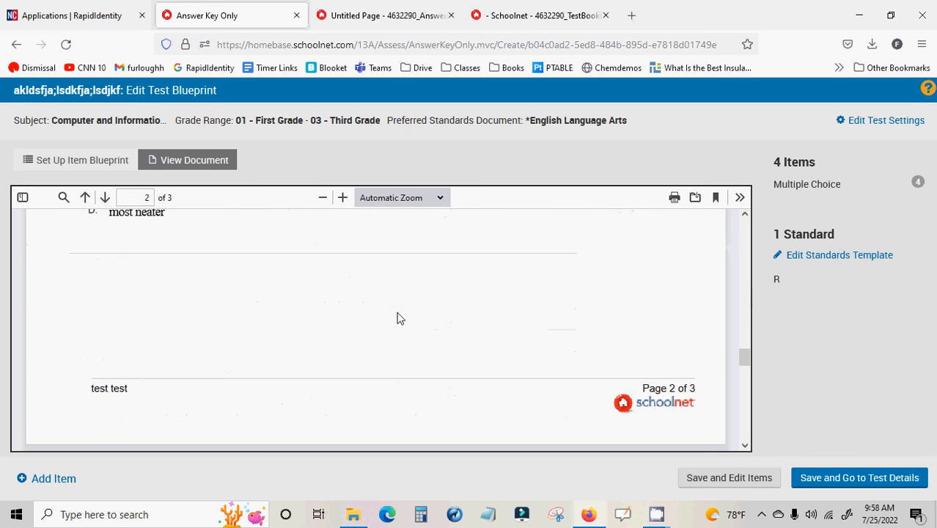
scroll(397, 317, down, 5)
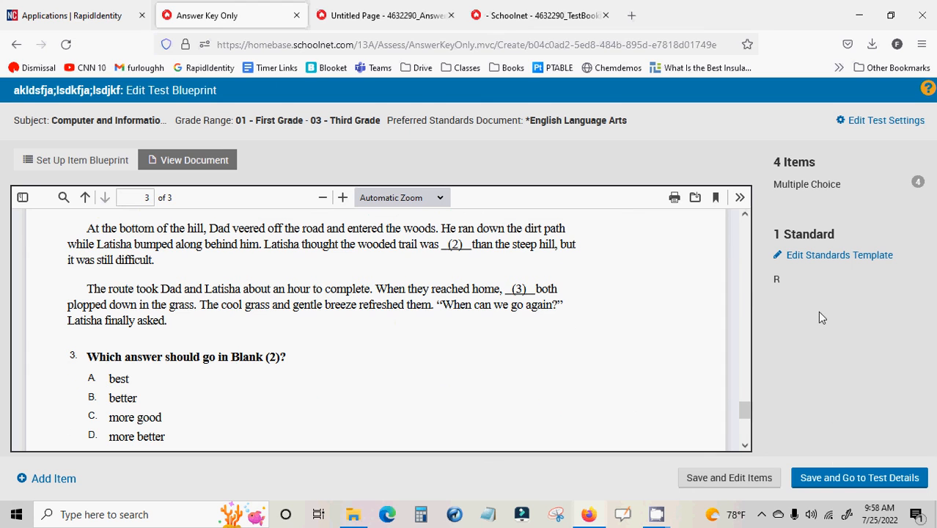
scroll(452, 312, up, 20)
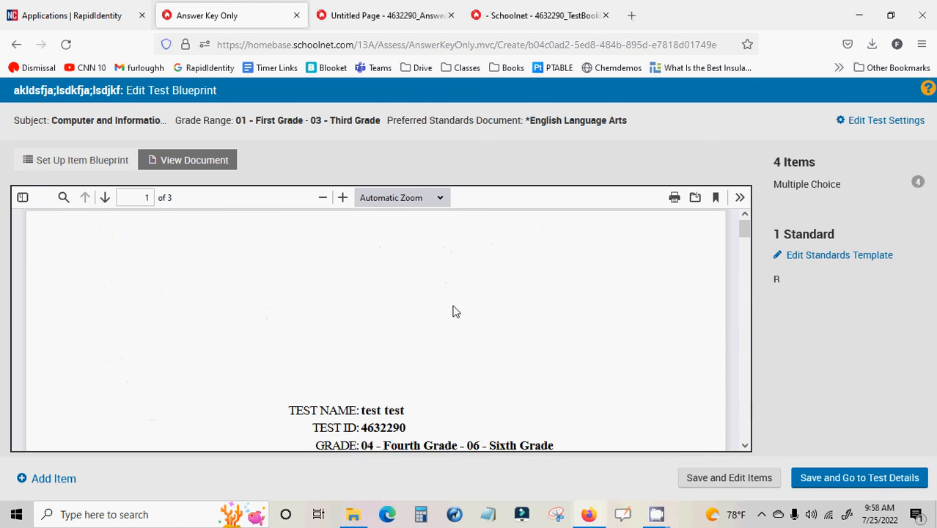
scroll(453, 311, down, 6)
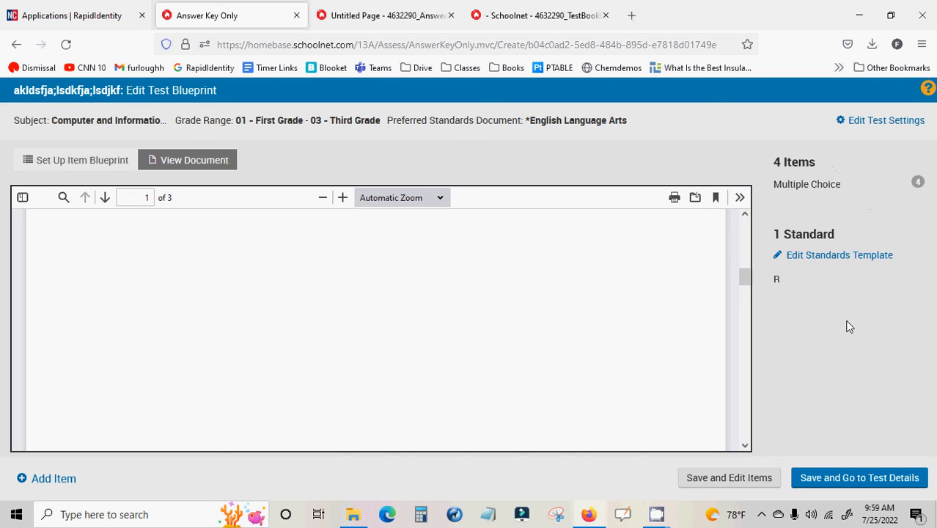
Save the blueprint, go to the test details and check the correct responses in the item list
click(828, 479)
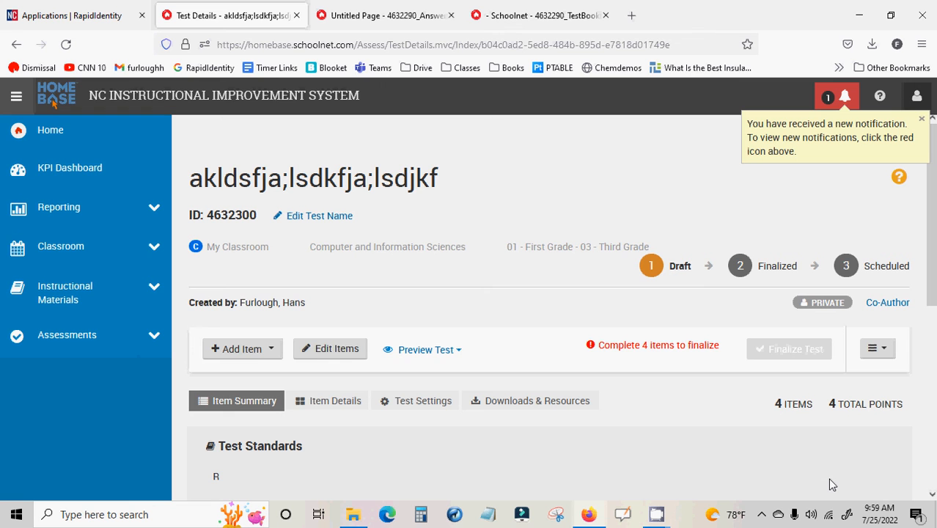
scroll(831, 485, down, 3)
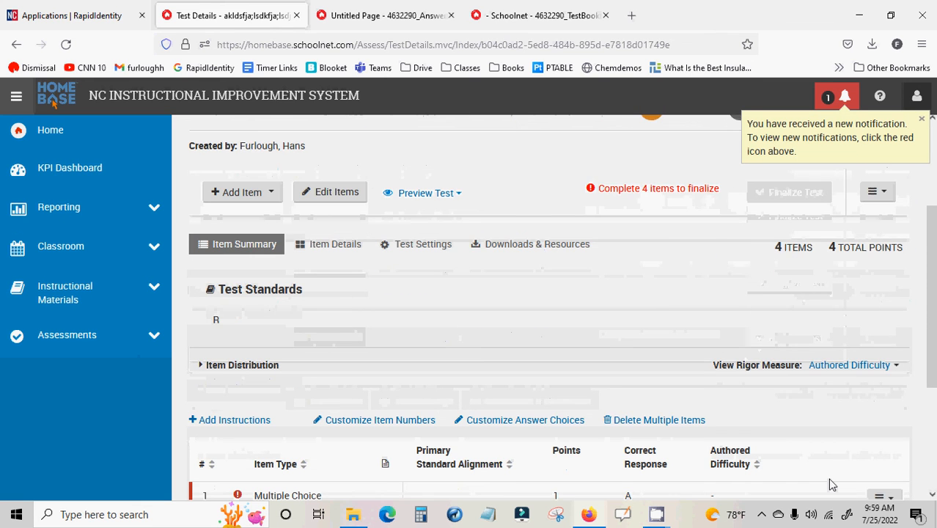
scroll(832, 485, down, 3)
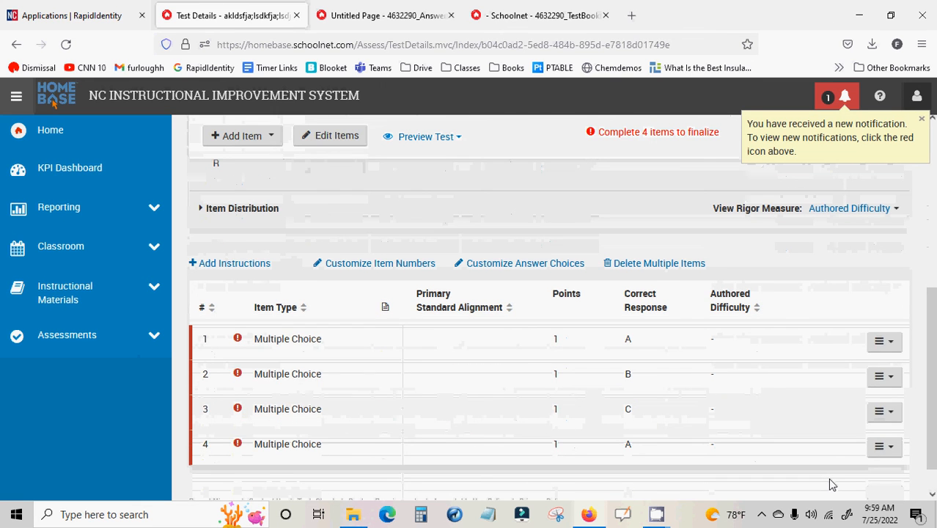
scroll(831, 485, up, 6)
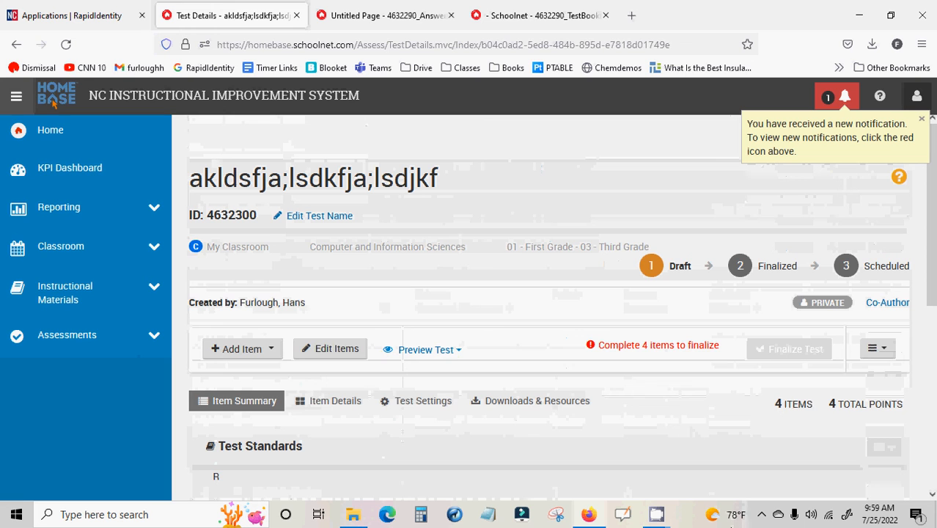
Preview the test in TestNav, page through its questions back to question 2 and check the question review list
click(422, 359)
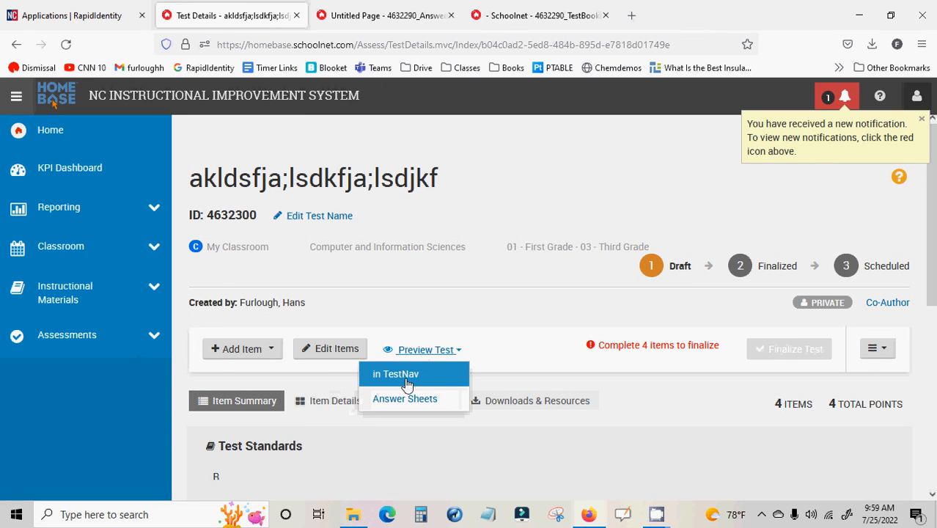
click(408, 383)
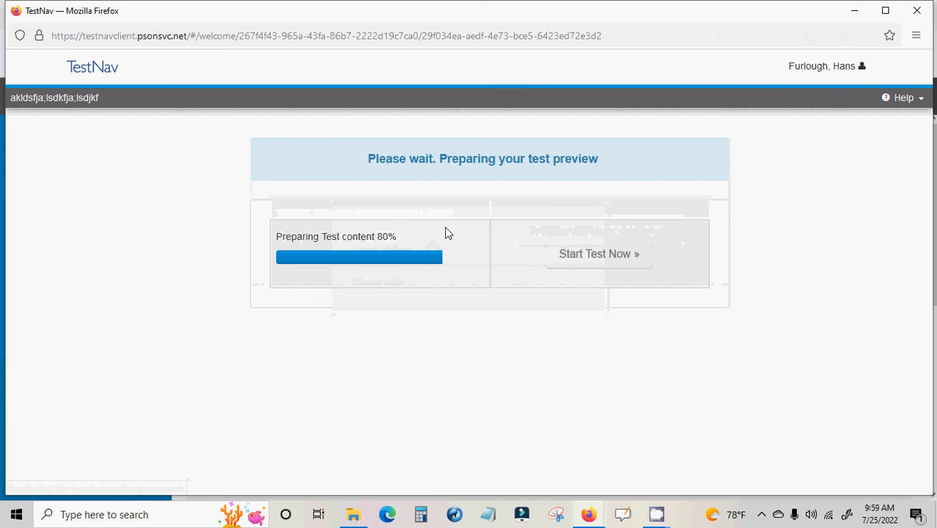
click(590, 263)
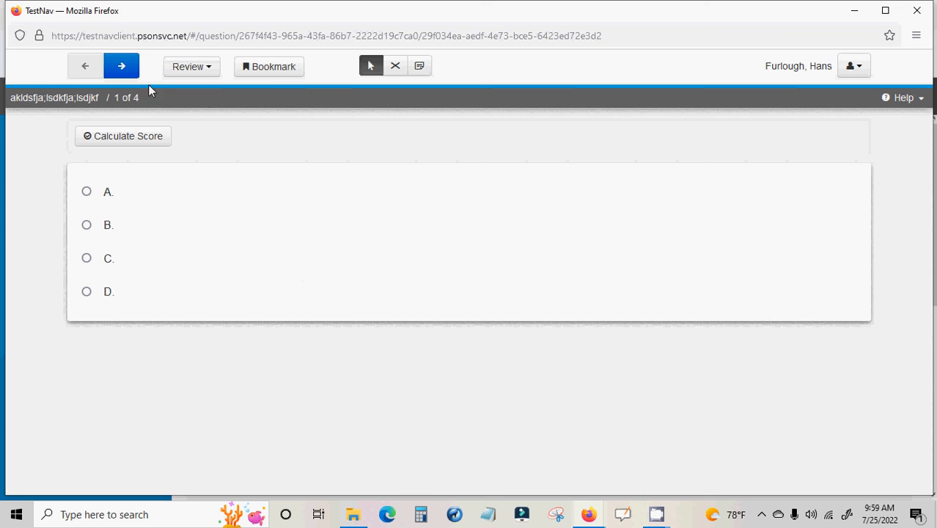
click(123, 68)
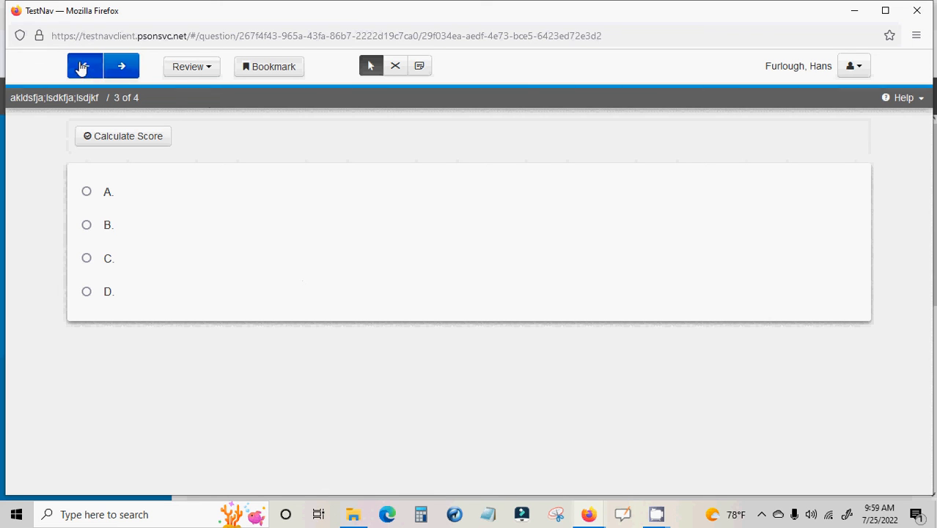
click(84, 67)
click(201, 68)
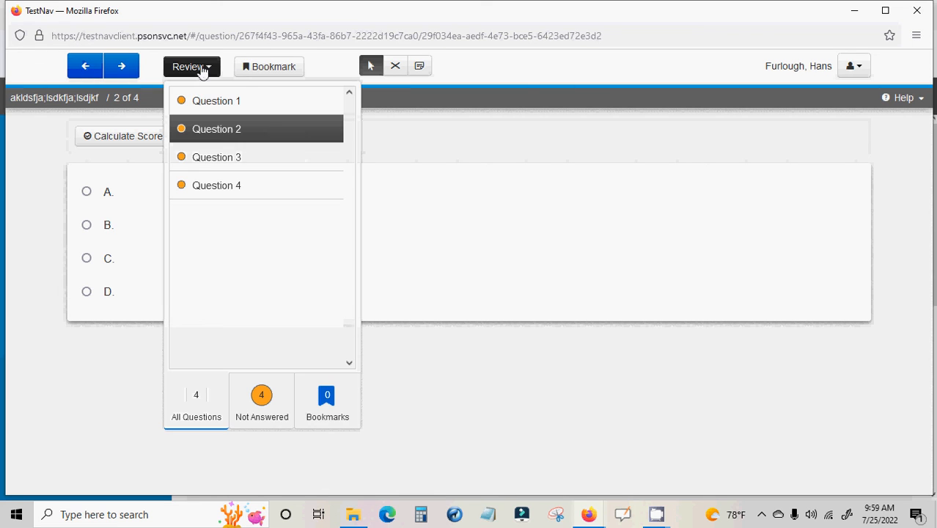
Examine the Notepad tool on question 2 of the test preview, closing and reopening it
click(395, 66)
click(421, 67)
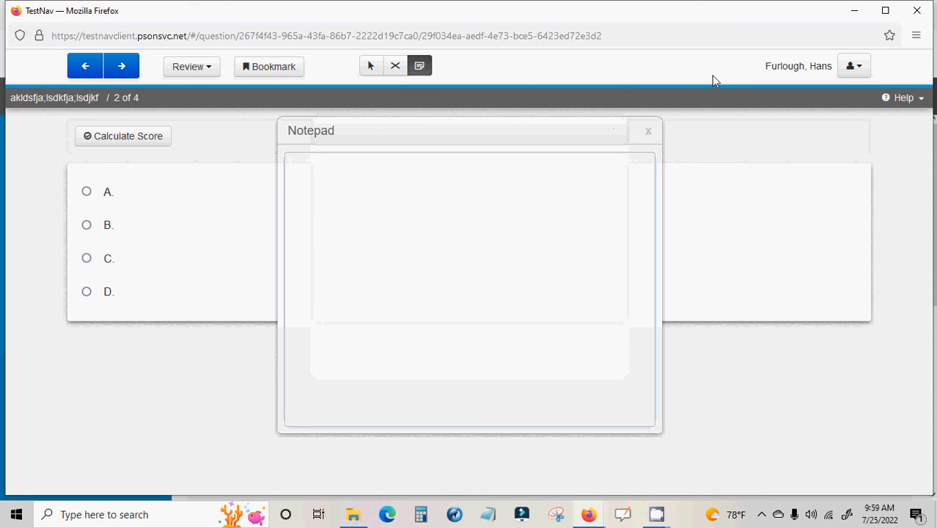
click(649, 132)
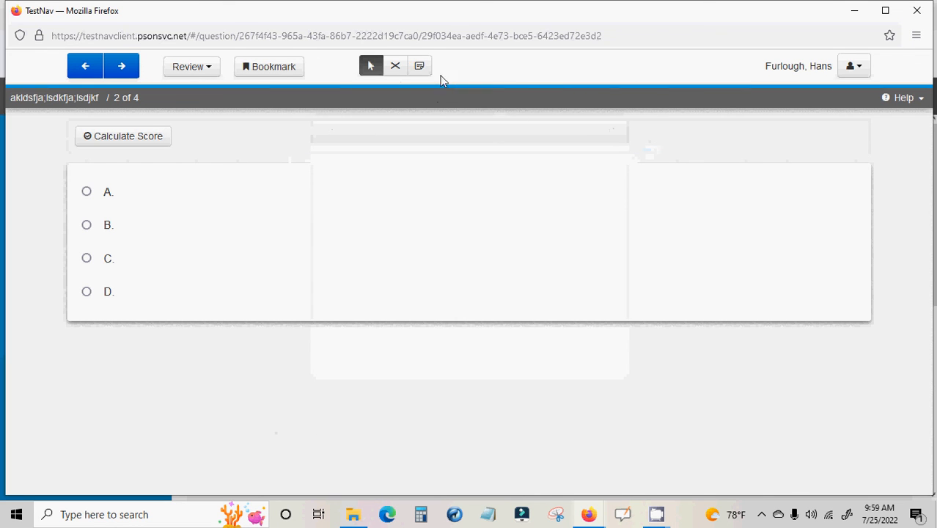
click(422, 73)
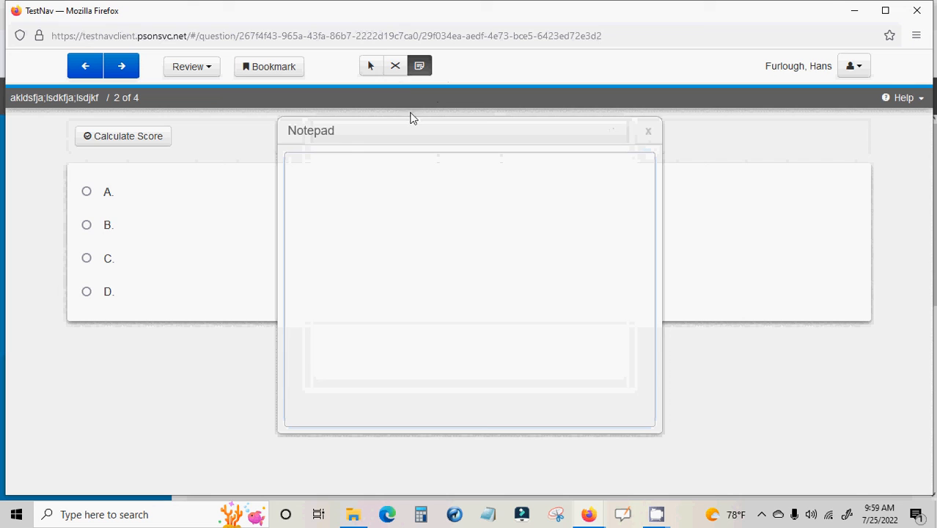
Cross out choices A and C of question 2 with the Answer Eliminator
click(395, 66)
click(106, 192)
click(108, 226)
click(112, 233)
click(108, 259)
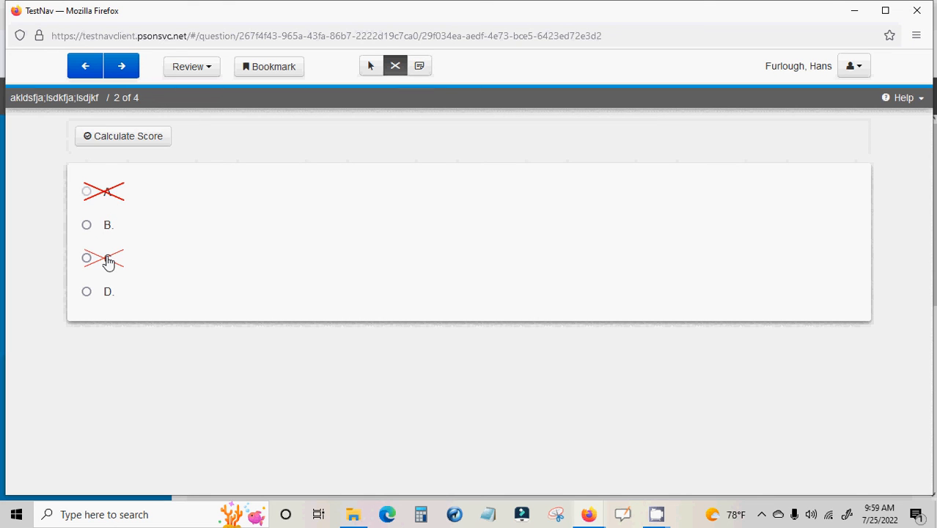
Return to the pointer tool and select B as the answer to question 2
click(370, 66)
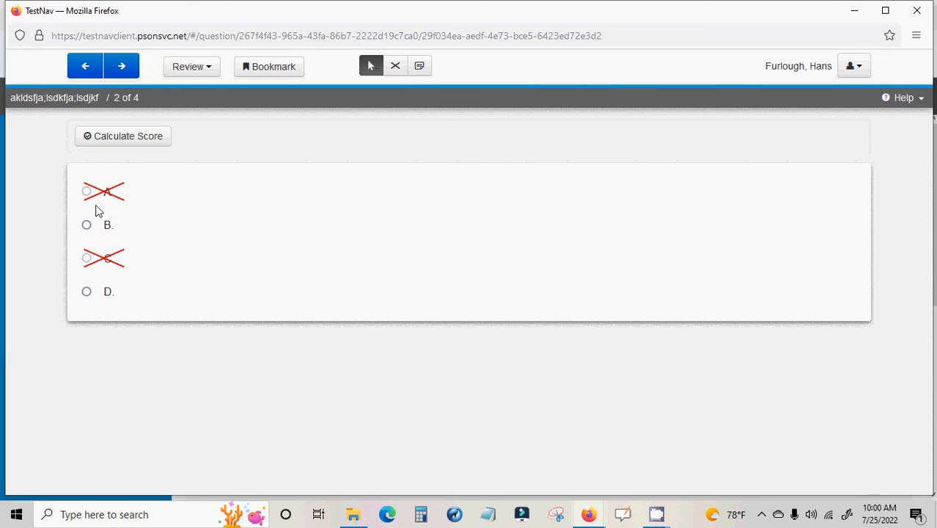
click(91, 229)
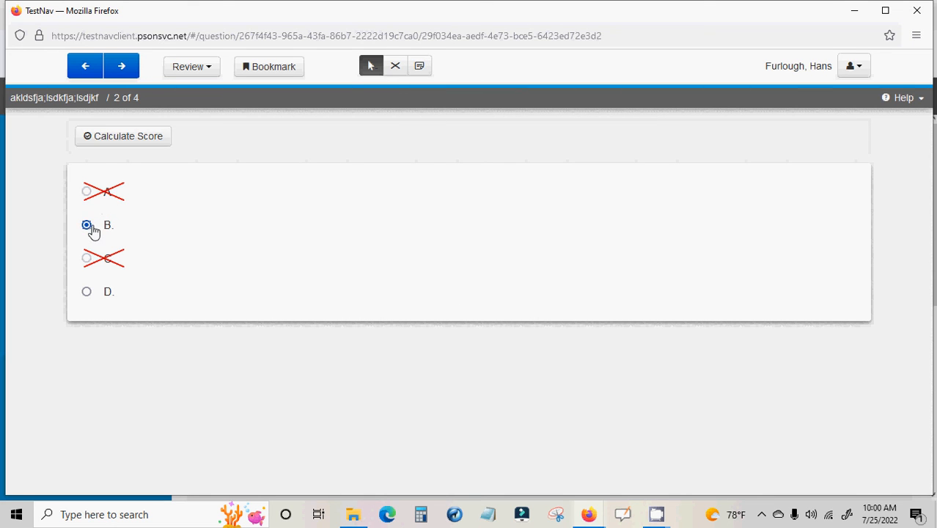
click(87, 291)
click(87, 224)
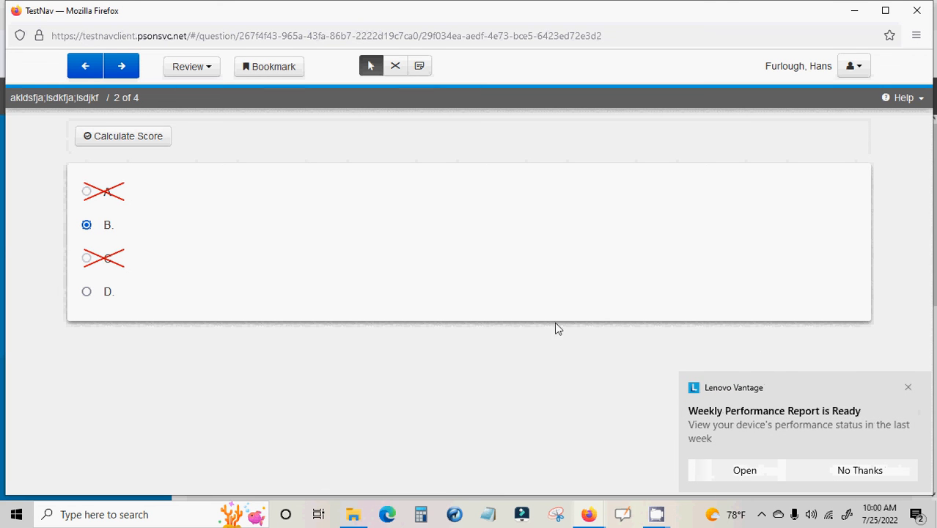
Get rid of the Lenovo Vantage notification and close its program window
click(921, 388)
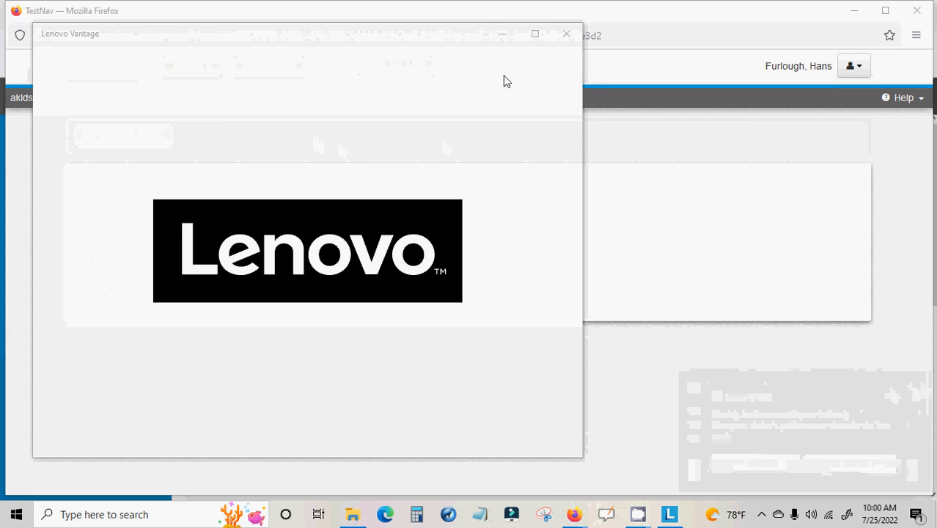
click(567, 33)
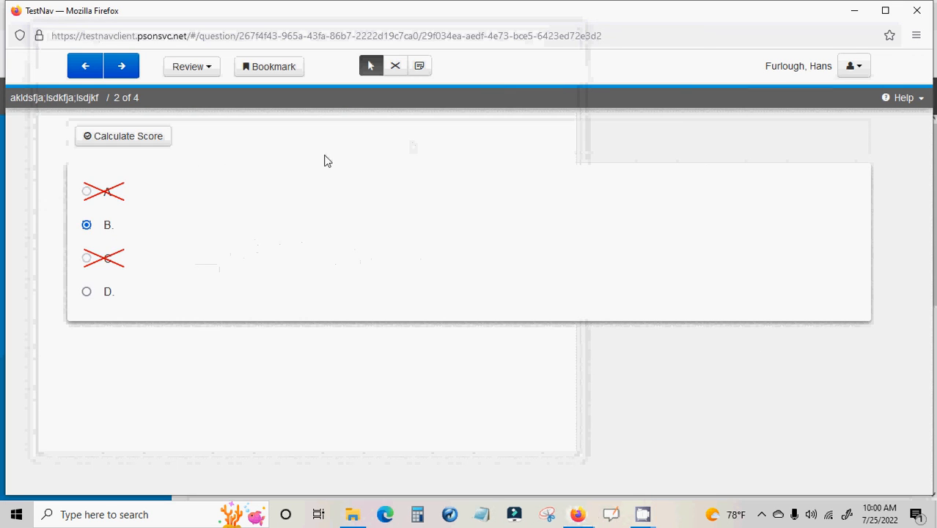
Look over the question review list and bookmark question 2
click(212, 69)
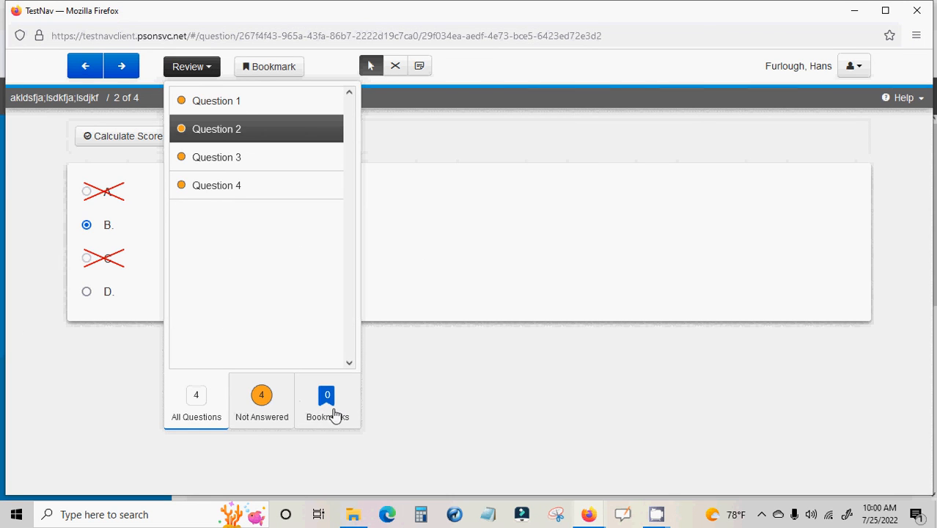
click(421, 292)
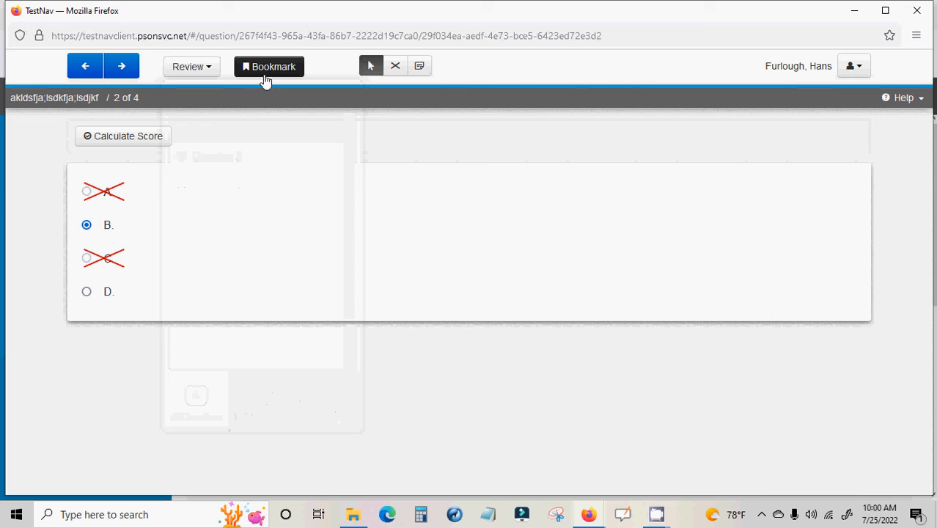
click(266, 74)
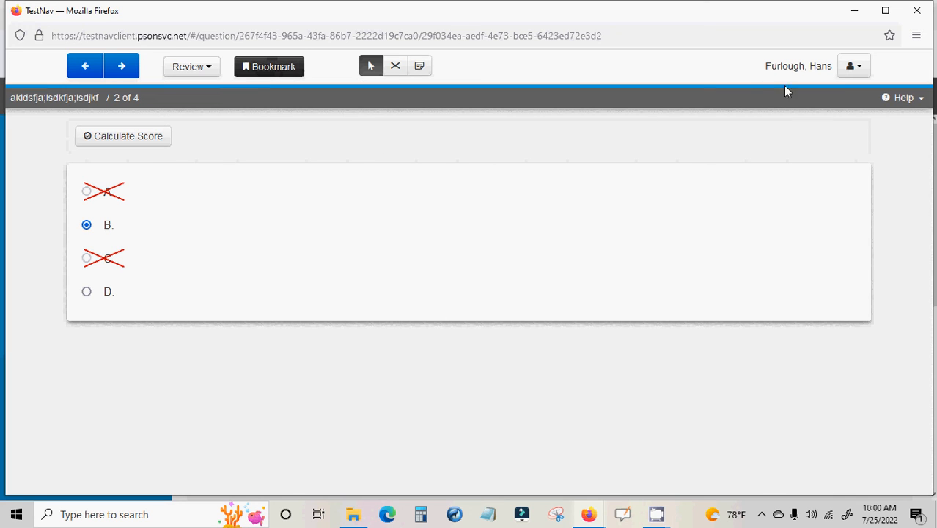
Check the display aids offered in the preview, including answer masking, and close the TestNav preview
click(852, 68)
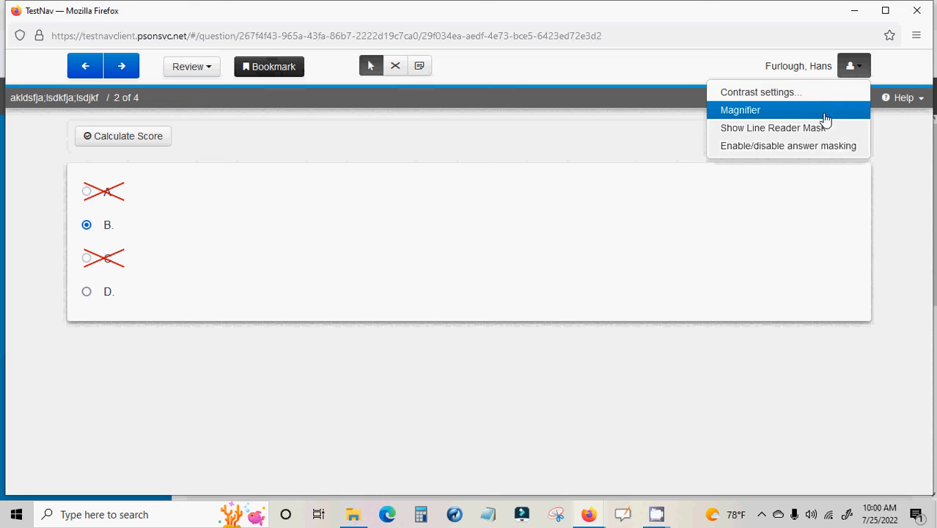
click(789, 145)
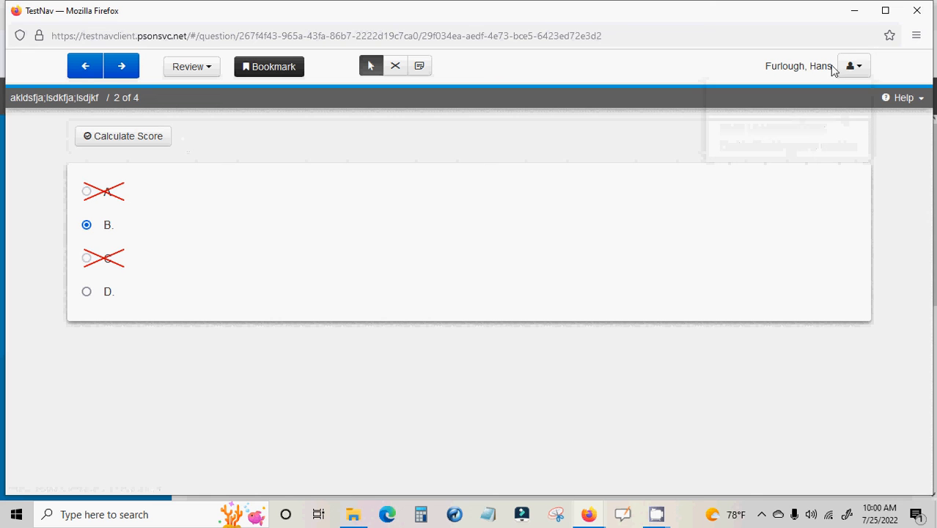
click(921, 10)
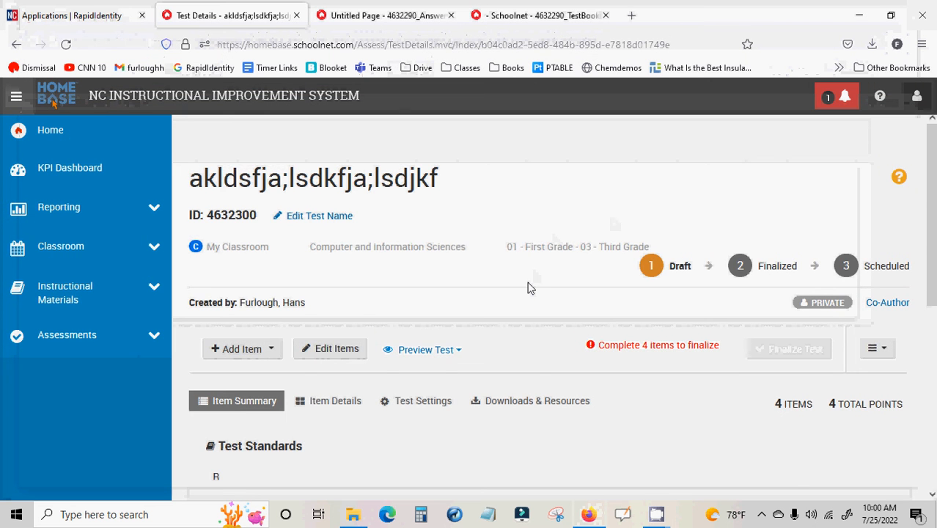
Review the item summary and the item details of the draft test
scroll(531, 287, down, 3)
scroll(531, 287, up, 3)
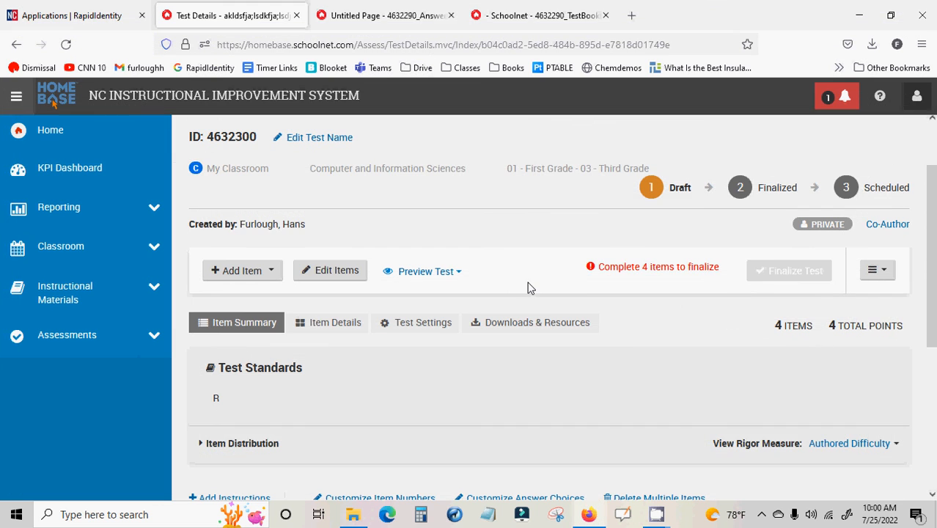
scroll(531, 288, down, 4)
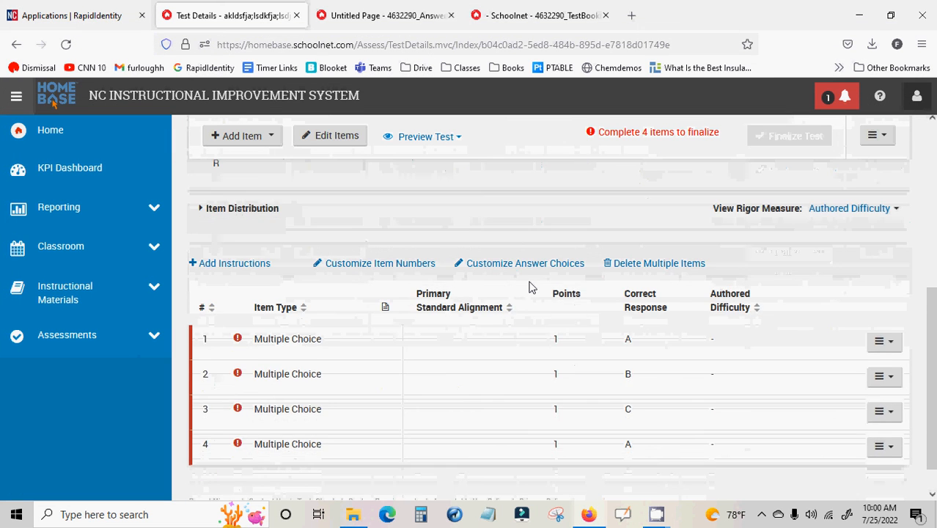
scroll(531, 288, up, 3)
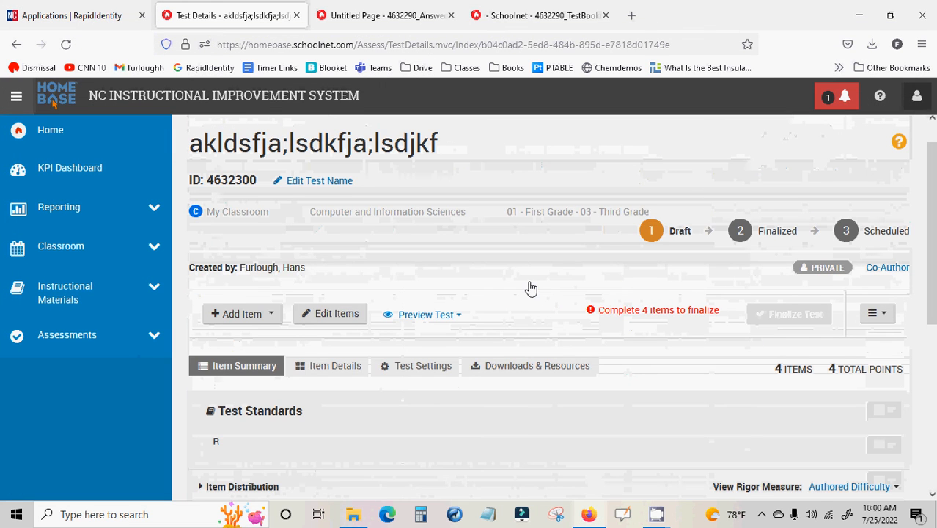
scroll(531, 288, down, 1)
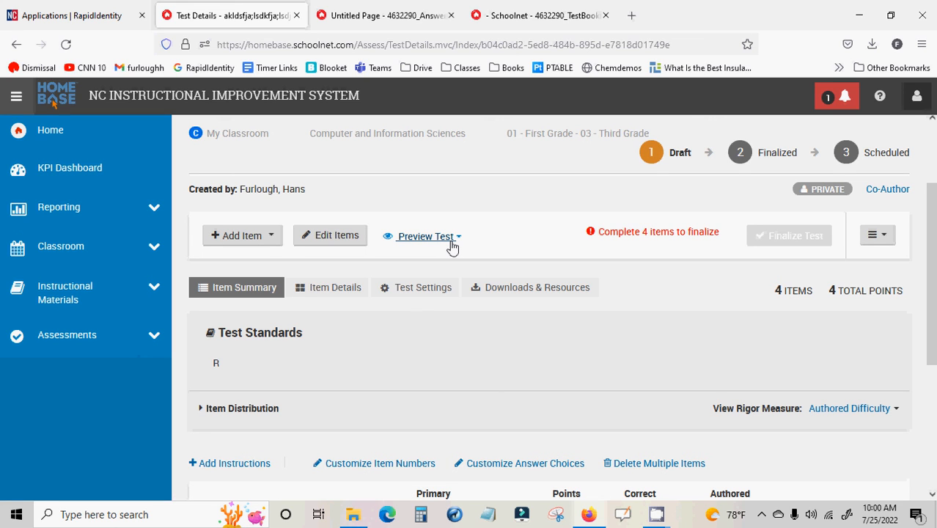
click(335, 288)
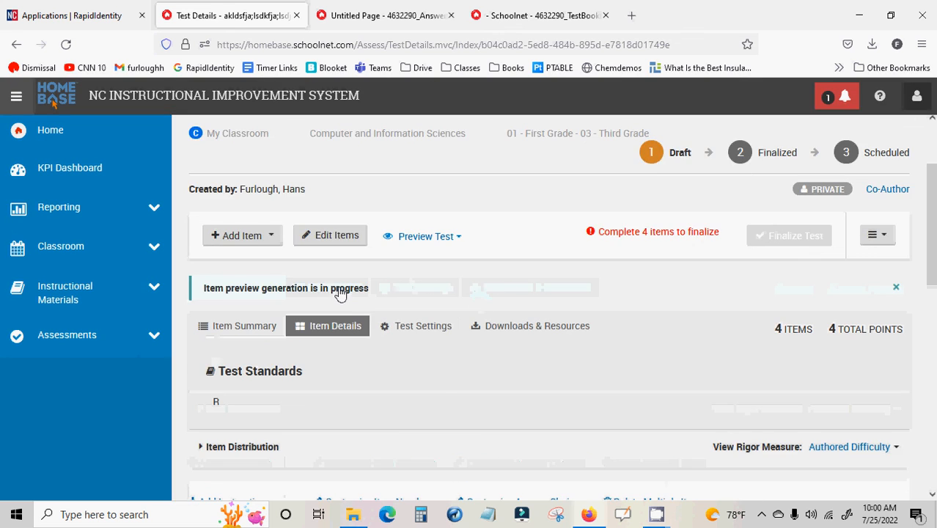
scroll(351, 309, down, 2)
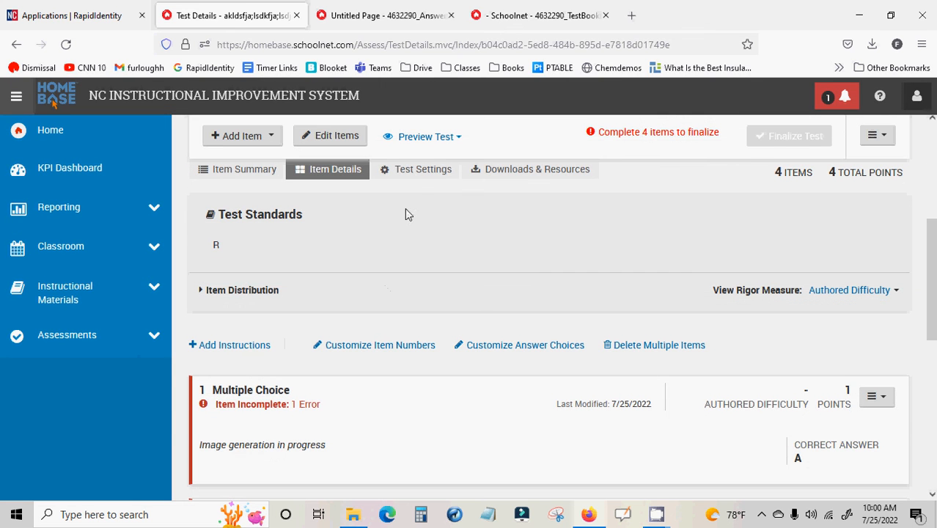
Review the draft test's settings and its downloads and associated resources
click(422, 170)
scroll(454, 240, down, 5)
scroll(469, 227, up, 4)
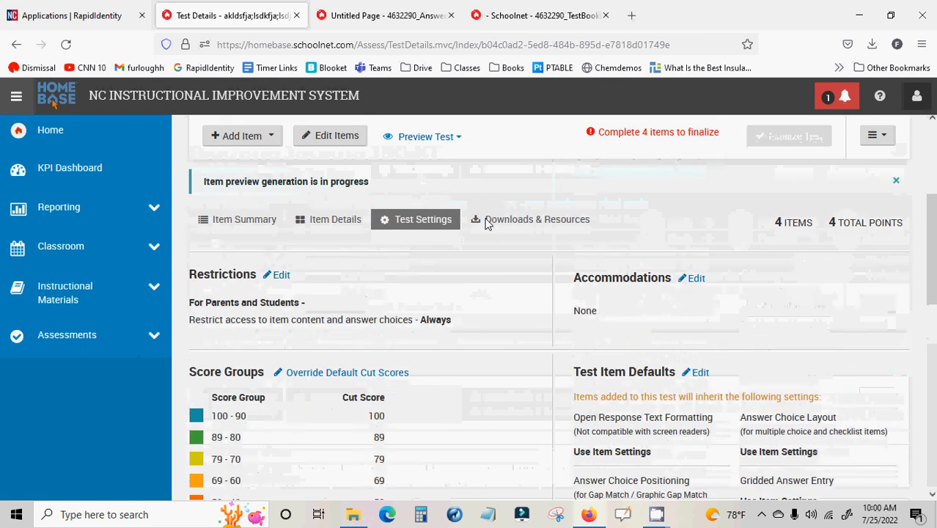
click(493, 253)
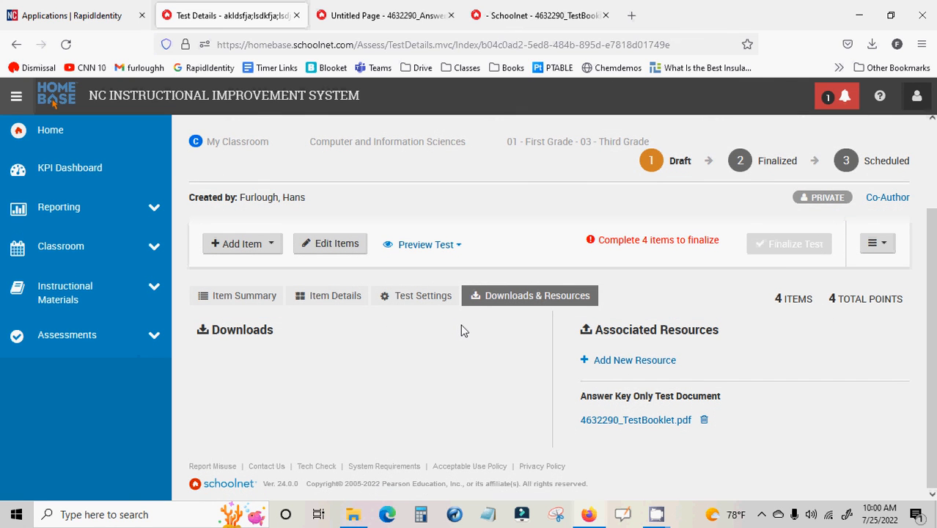
scroll(462, 330, up, 3)
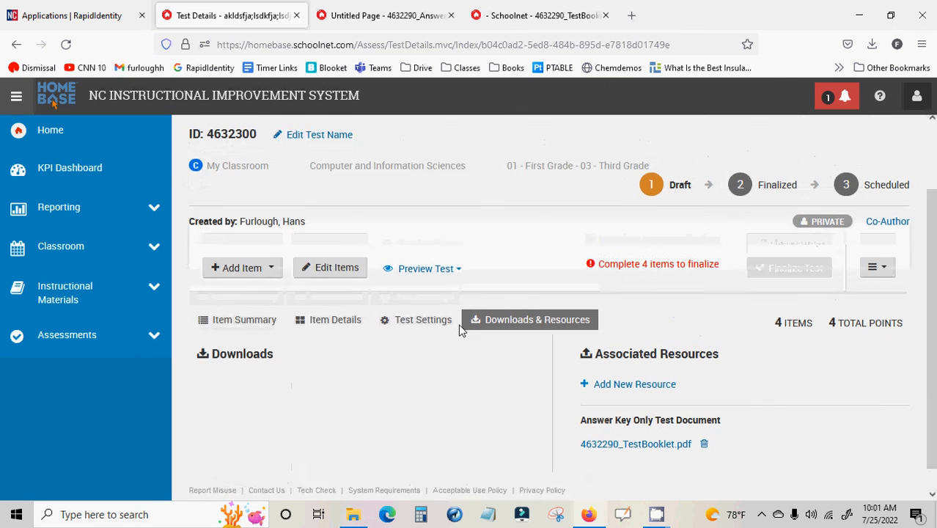
scroll(409, 319, down, 3)
scroll(408, 319, up, 3)
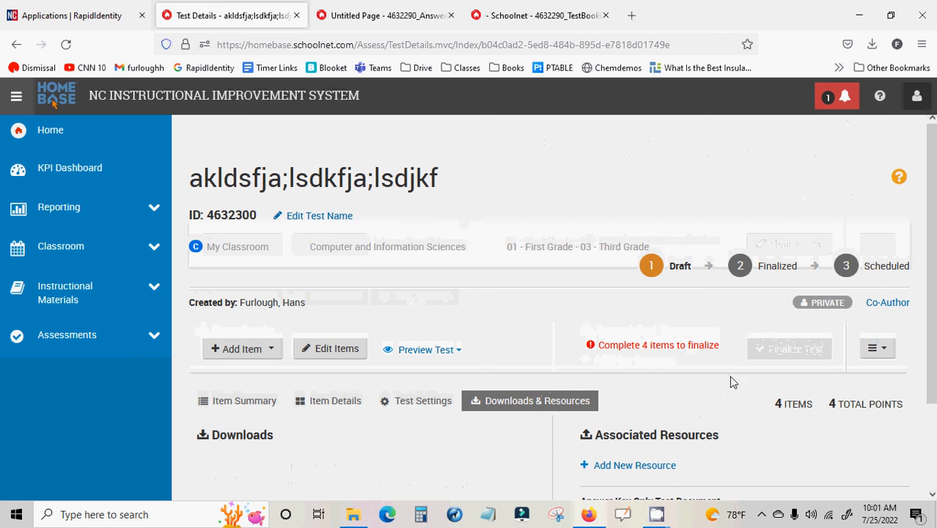
mouse_move(656, 514)
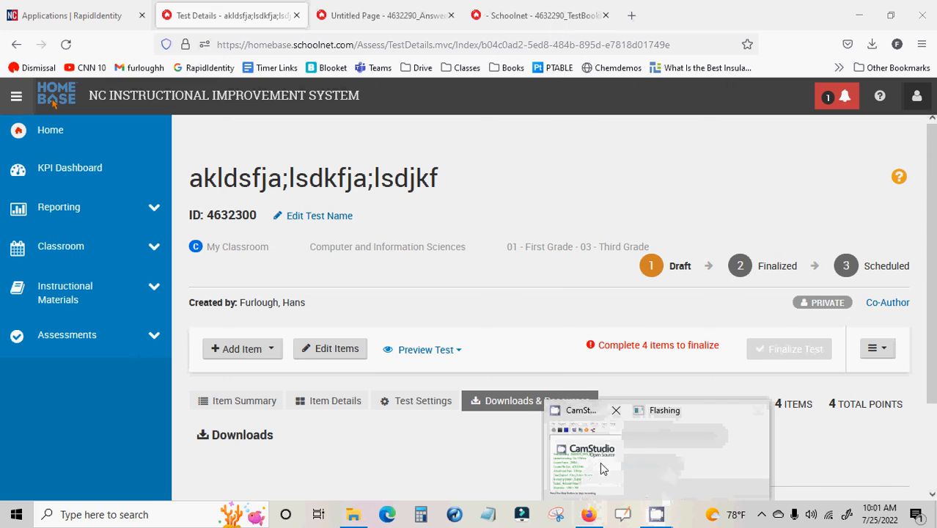